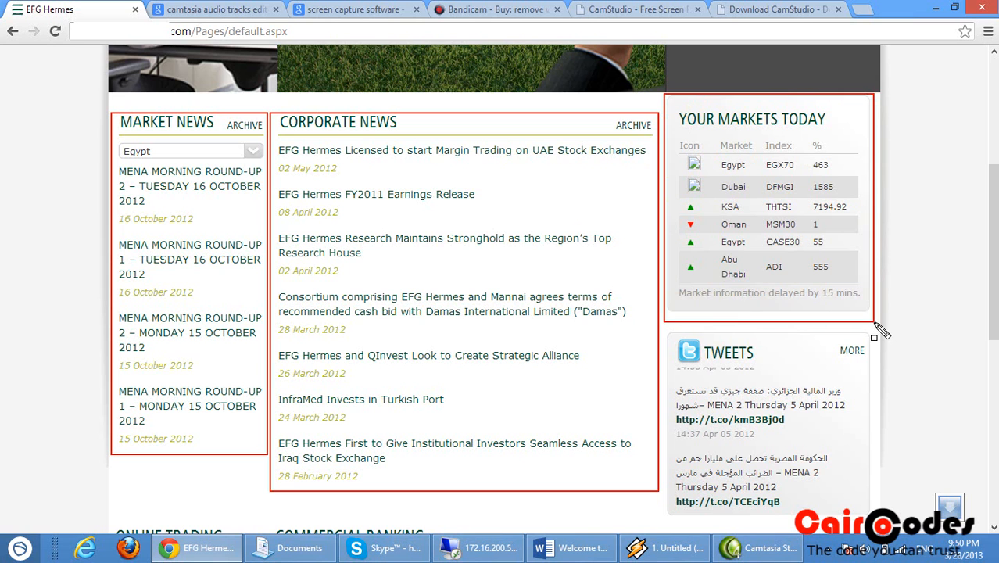
# - Draw a red rectangle around the Tweets section of the home page
pyautogui.moveTo(663, 325)
pyautogui.mouseDown()
pyautogui.moveTo(879, 501)
pyautogui.moveTo(877, 525)
pyautogui.mouseUp()
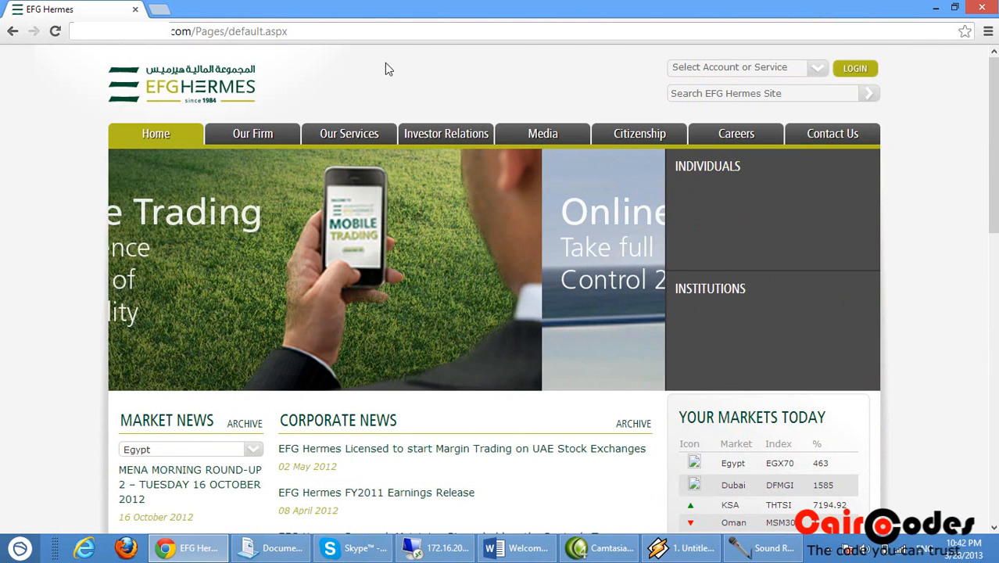
# - Open the Investment Banking page of Our Services
pyautogui.scroll(-1, 391, 78)
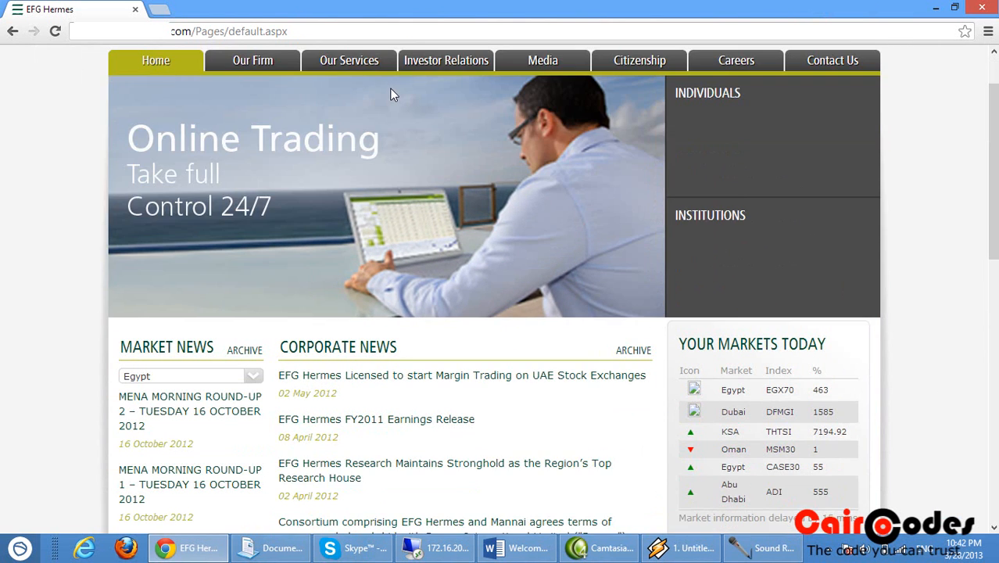
pyautogui.scroll(1, 393, 95)
pyautogui.moveTo(336, 131)
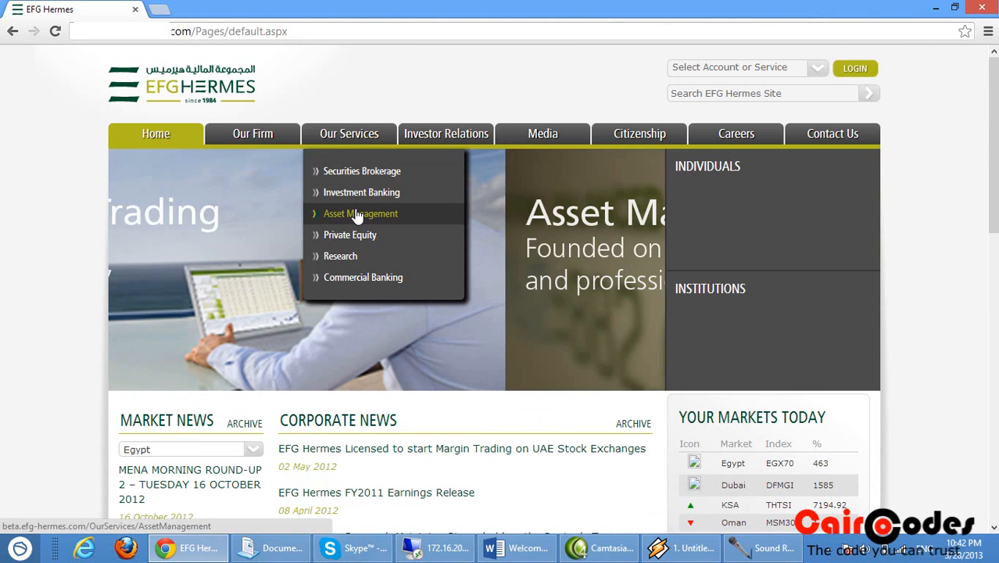
pyautogui.click(360, 194)
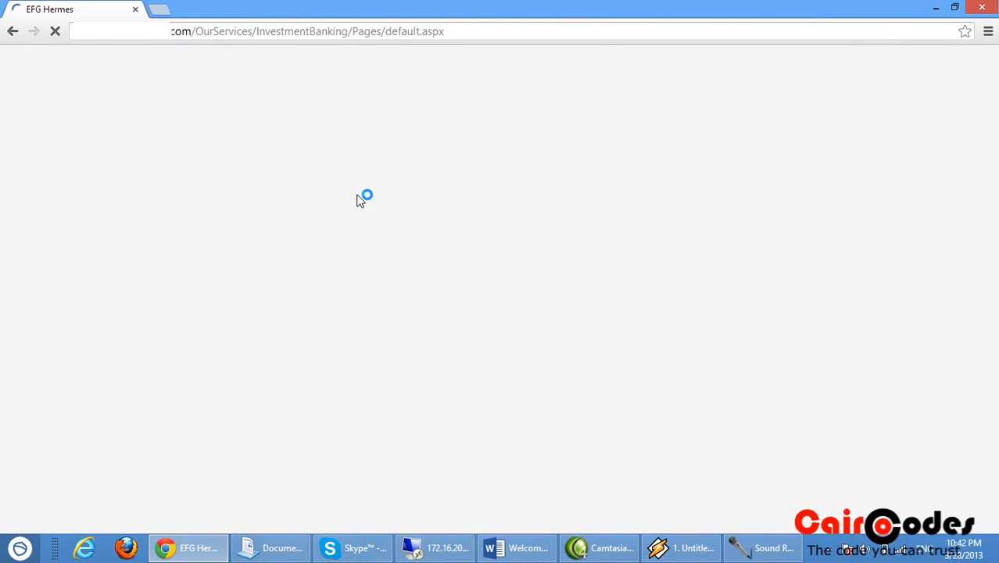
# - Browse the client transactions carousel on the Investment Banking overview forward and back again
pyautogui.scroll(-5, 407, 243)
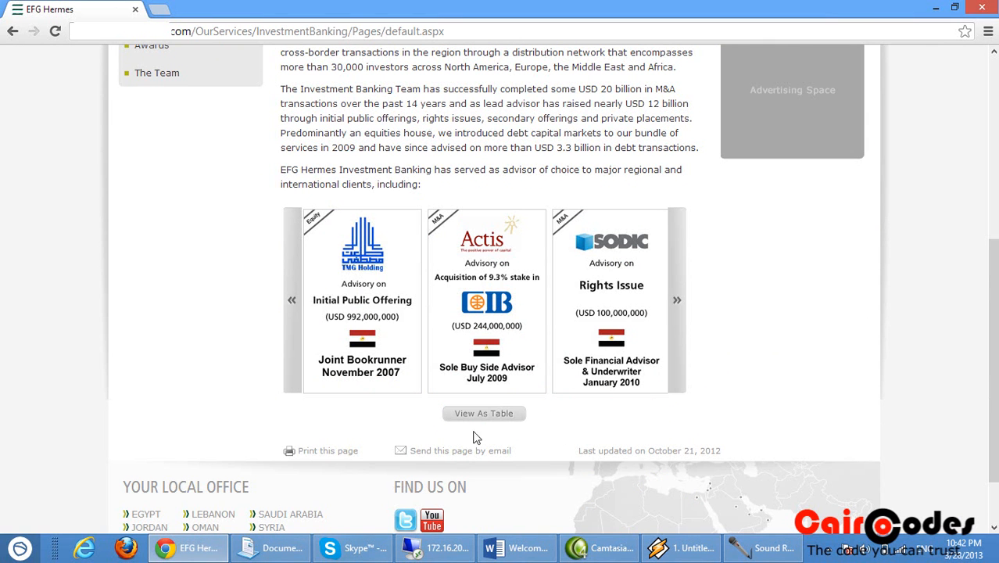
pyautogui.click(679, 312)
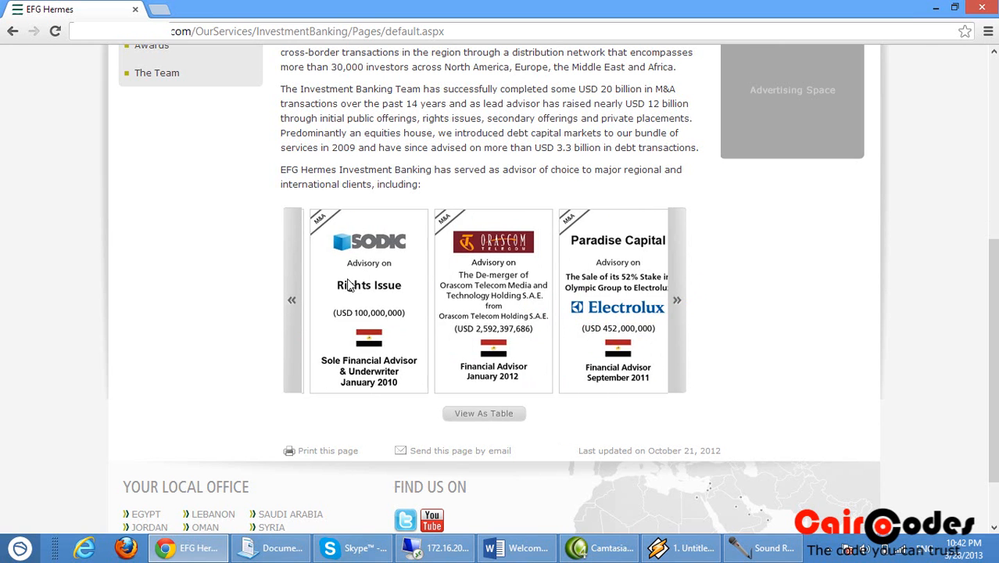
pyautogui.click(291, 305)
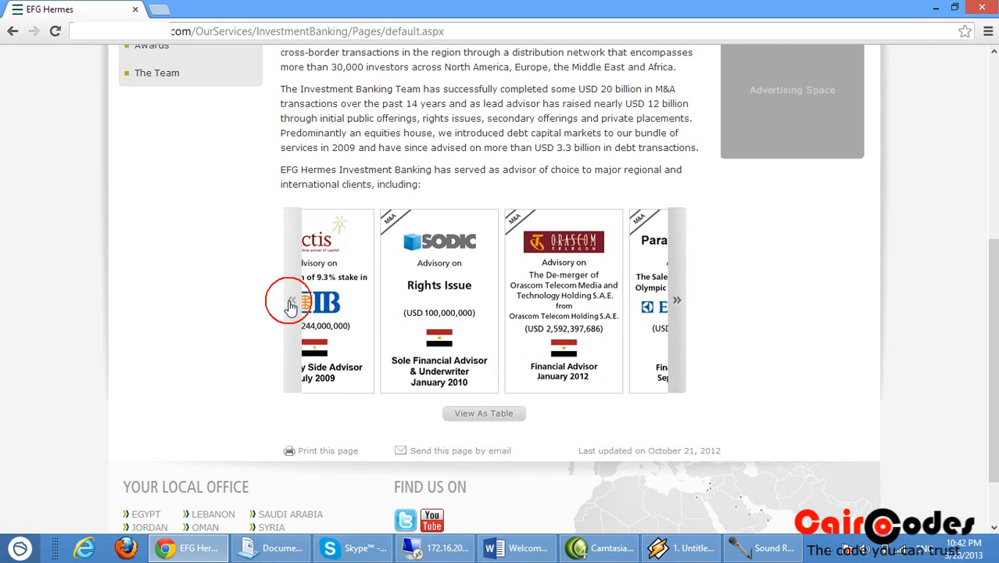
# - Show the client transactions as a table, return them to the tombstone view, and switch to the table again
pyautogui.click(492, 419)
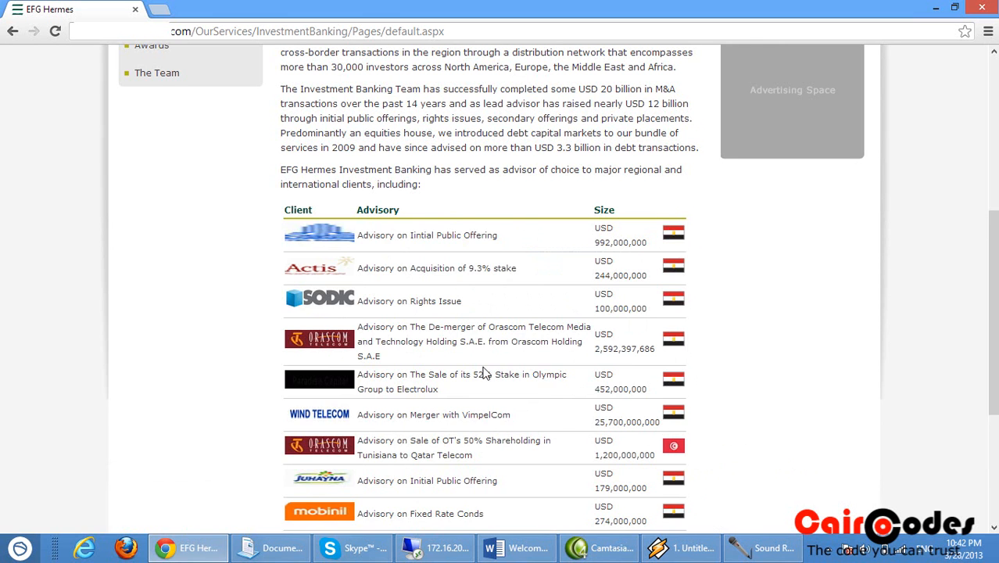
pyautogui.scroll(-3, 484, 378)
pyautogui.scroll(1, 483, 366)
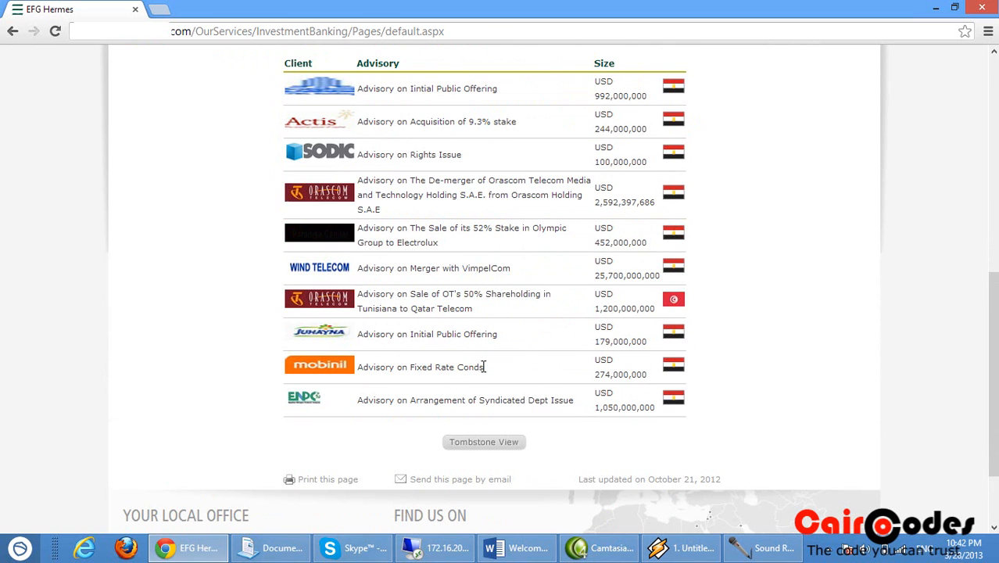
pyautogui.click(474, 450)
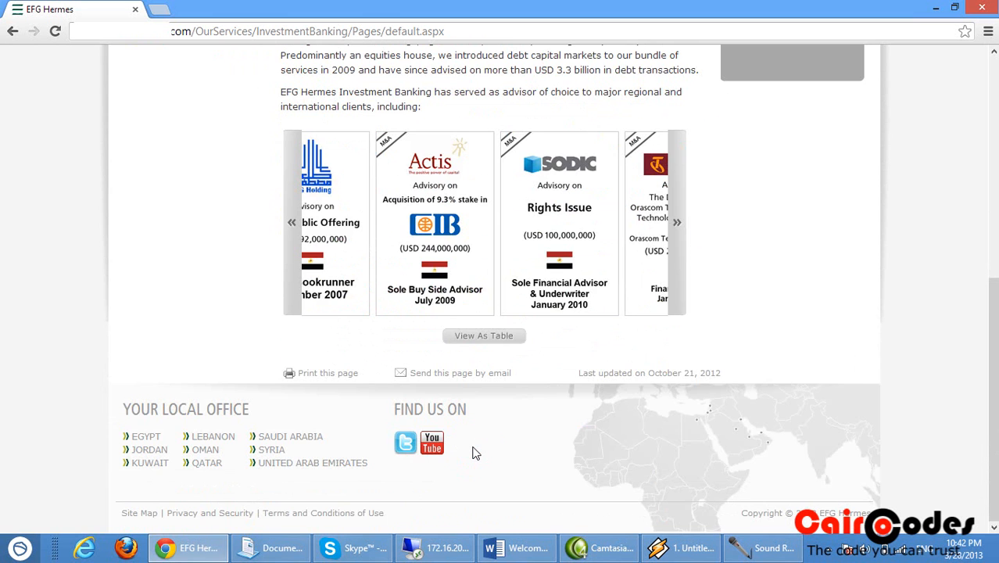
pyautogui.click(482, 336)
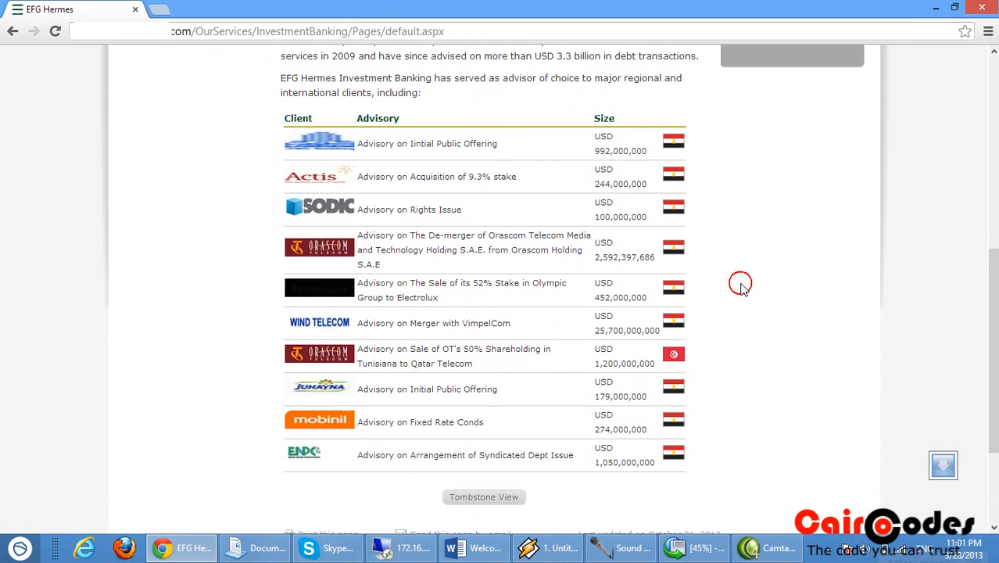
# - Open the Securities Brokerage page of Our Services
pyautogui.scroll(6, 742, 291)
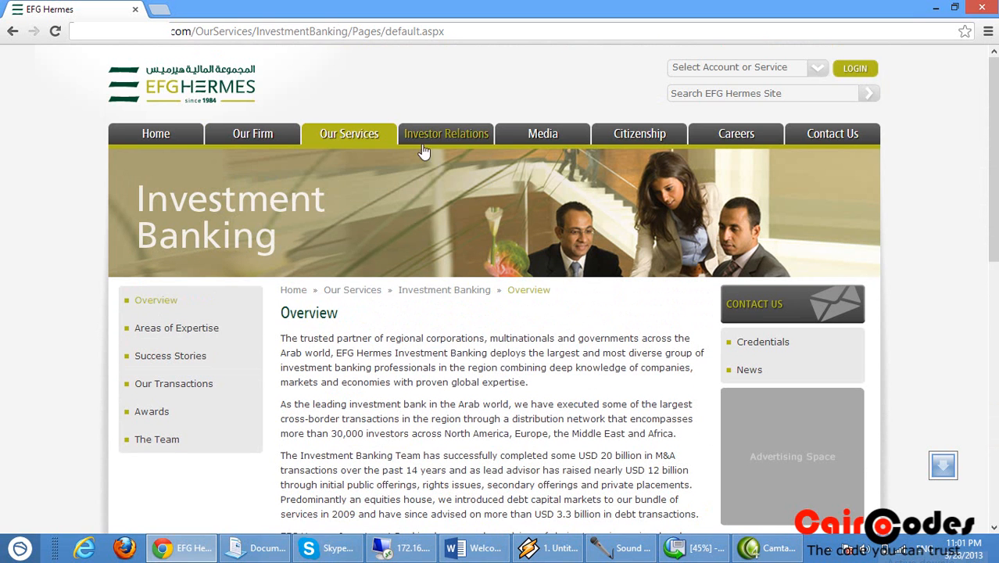
pyautogui.moveTo(349, 136)
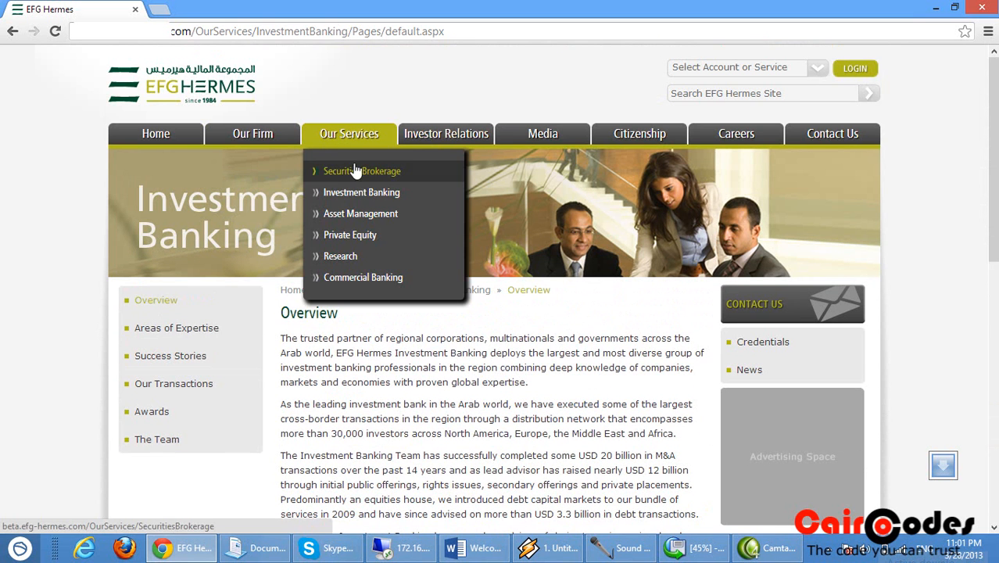
pyautogui.click(359, 171)
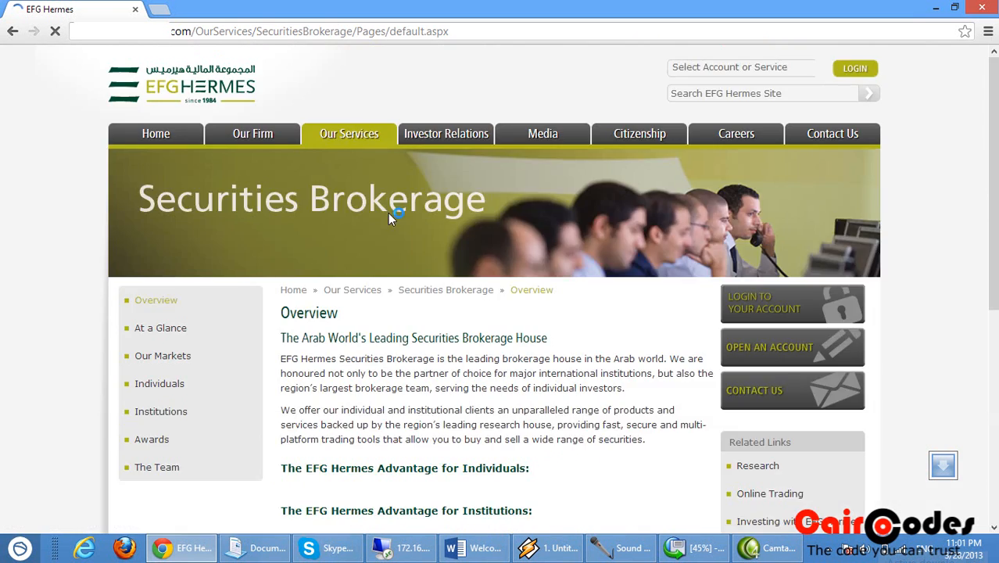
# - Expand and collapse the Trade the Region and Convenience entries under the EFG Hermes Advantage for Individuals
pyautogui.scroll(-5, 388, 212)
pyautogui.scroll(-1, 390, 222)
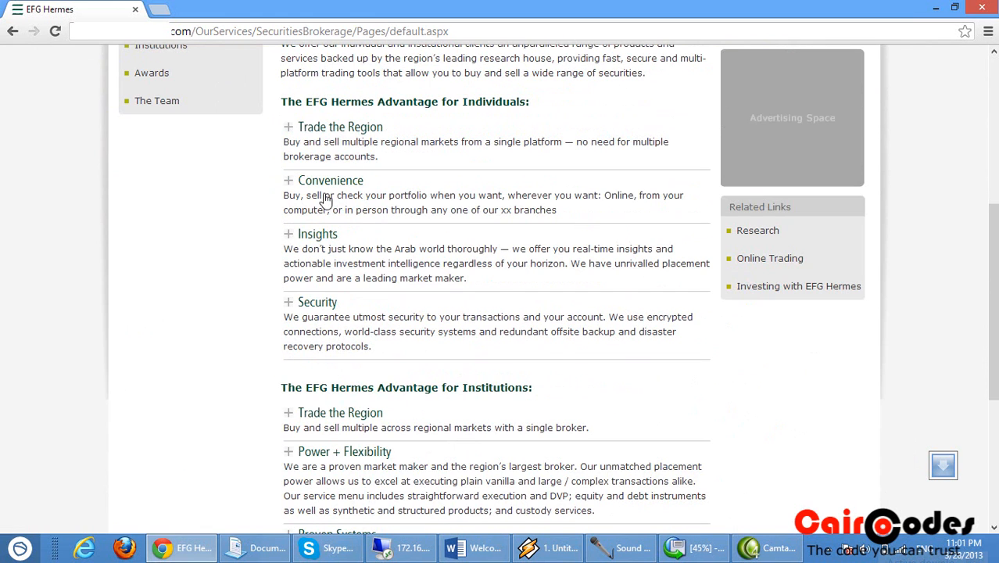
pyautogui.click(334, 130)
pyautogui.click(335, 129)
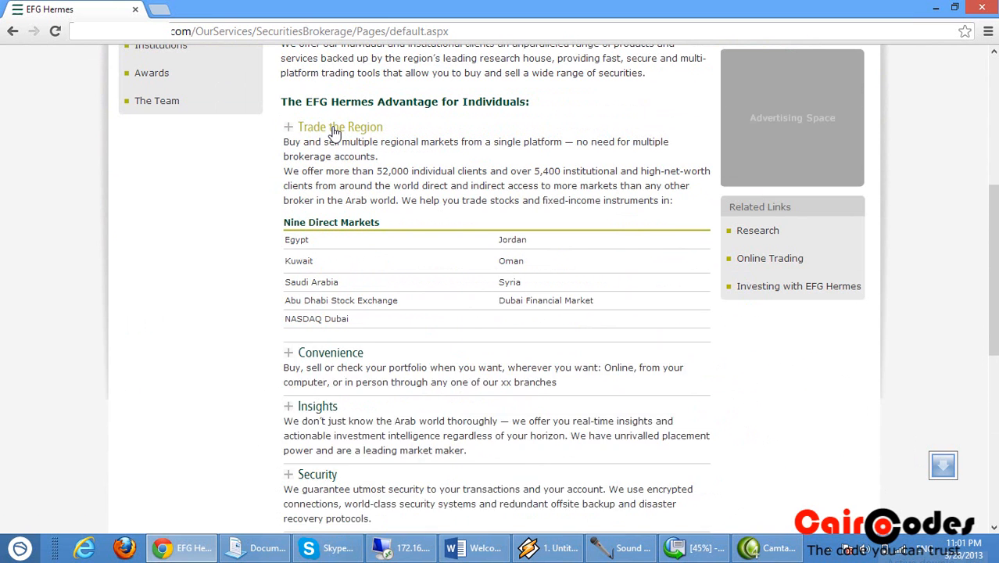
pyautogui.click(334, 130)
pyautogui.click(335, 130)
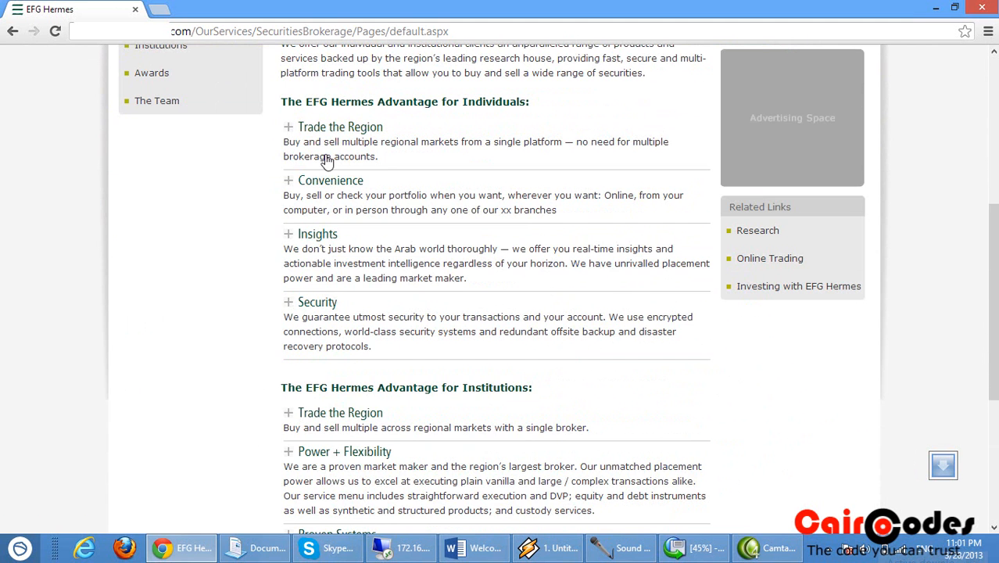
pyautogui.click(330, 182)
pyautogui.click(330, 183)
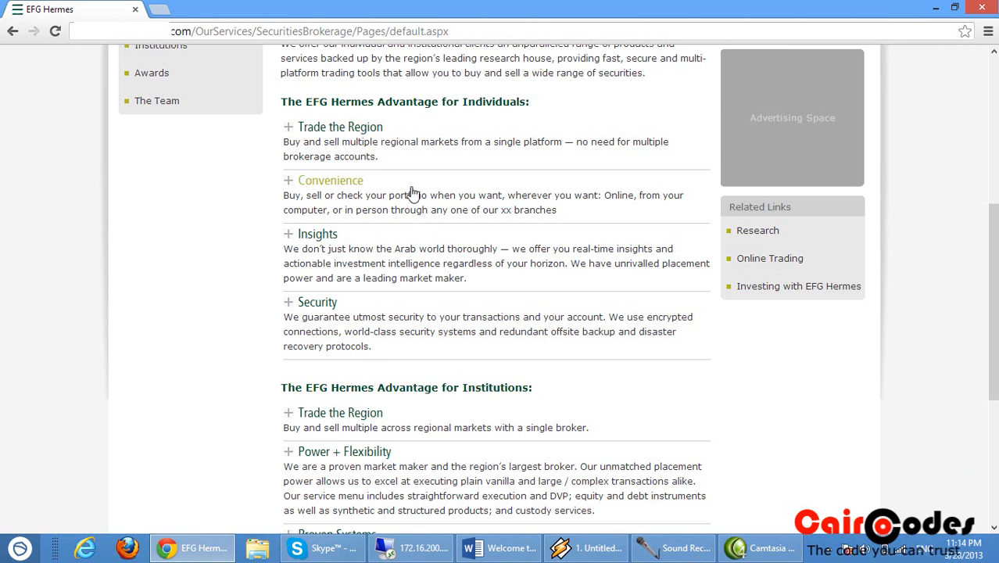
# - Open the Contact Us page and review the map and office details for Egypt
pyautogui.scroll(5, 414, 199)
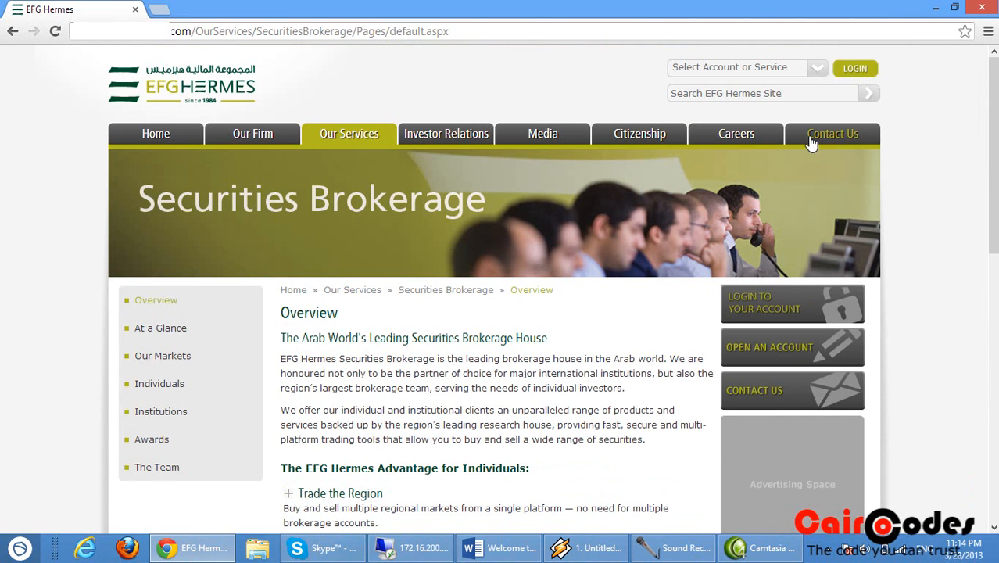
pyautogui.click(811, 140)
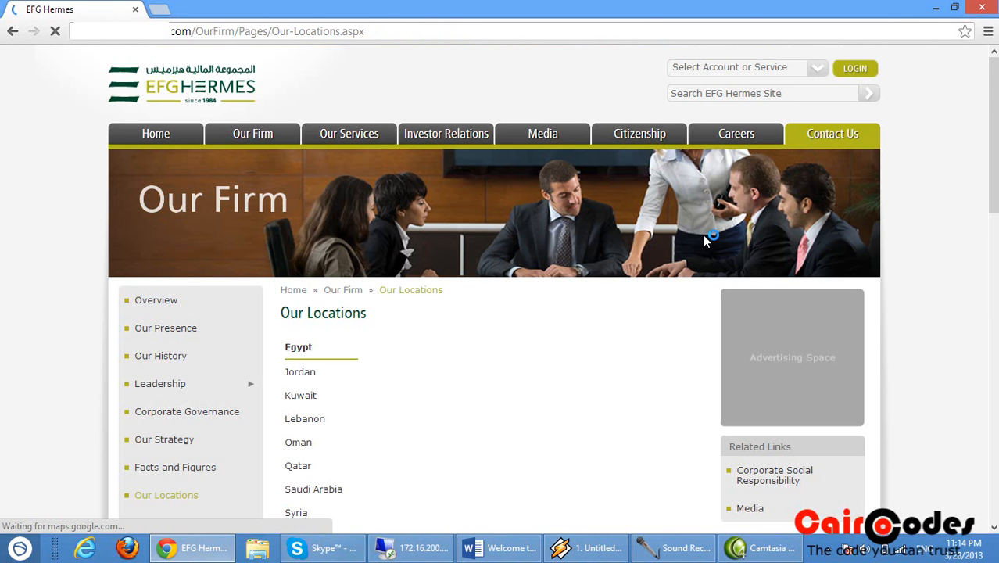
pyautogui.scroll(-1, 593, 296)
pyautogui.scroll(-1, 588, 301)
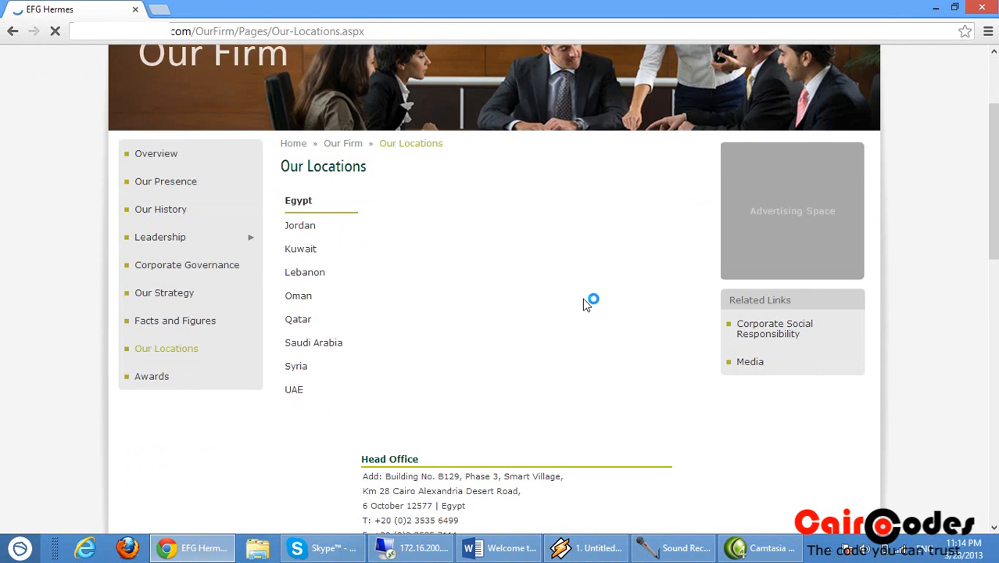
pyautogui.scroll(-1, 588, 312)
pyautogui.scroll(1, 589, 323)
pyautogui.scroll(-2, 592, 326)
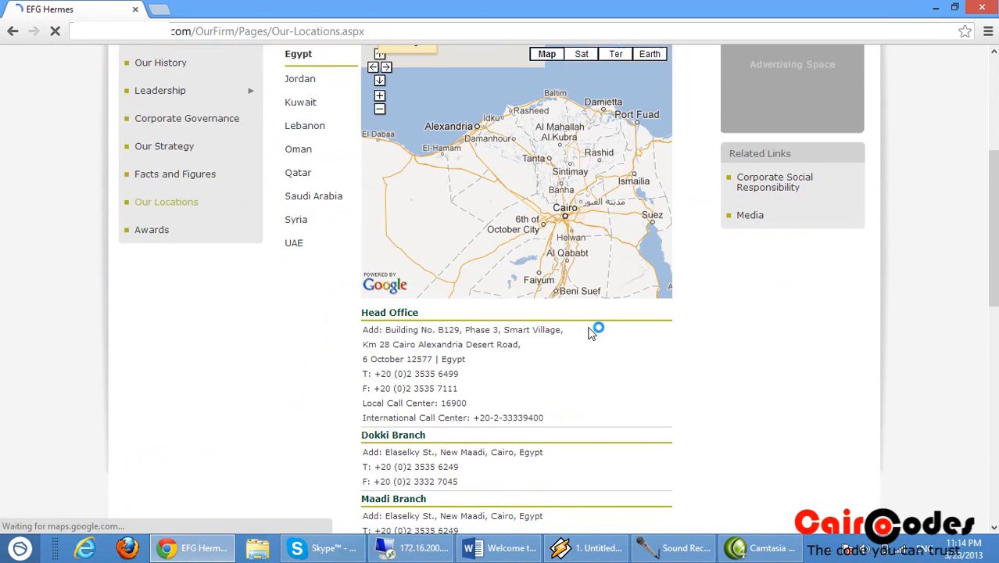
pyautogui.scroll(2, 596, 329)
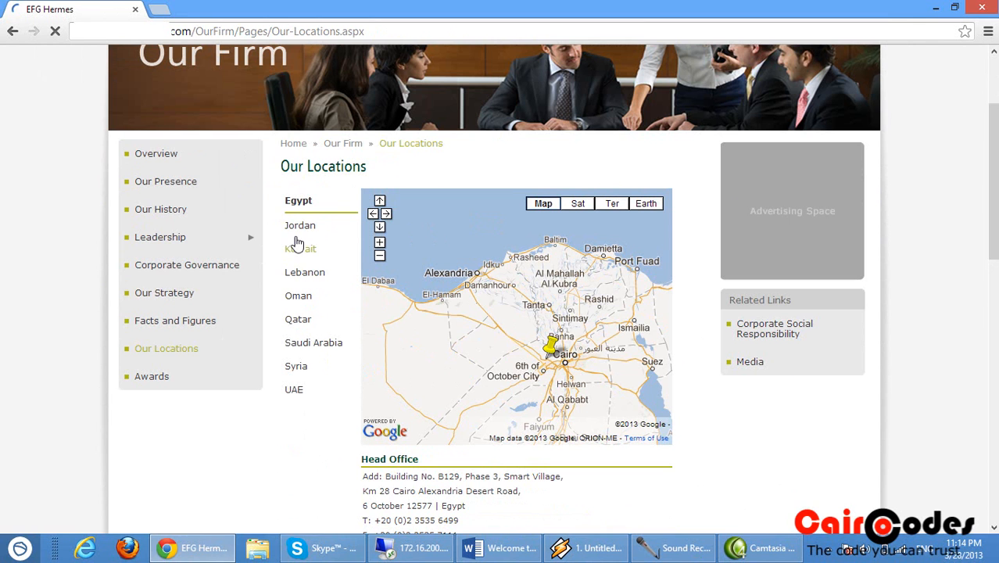
# - Show the Kuwait location and review its map and branch contact details
pyautogui.click(295, 250)
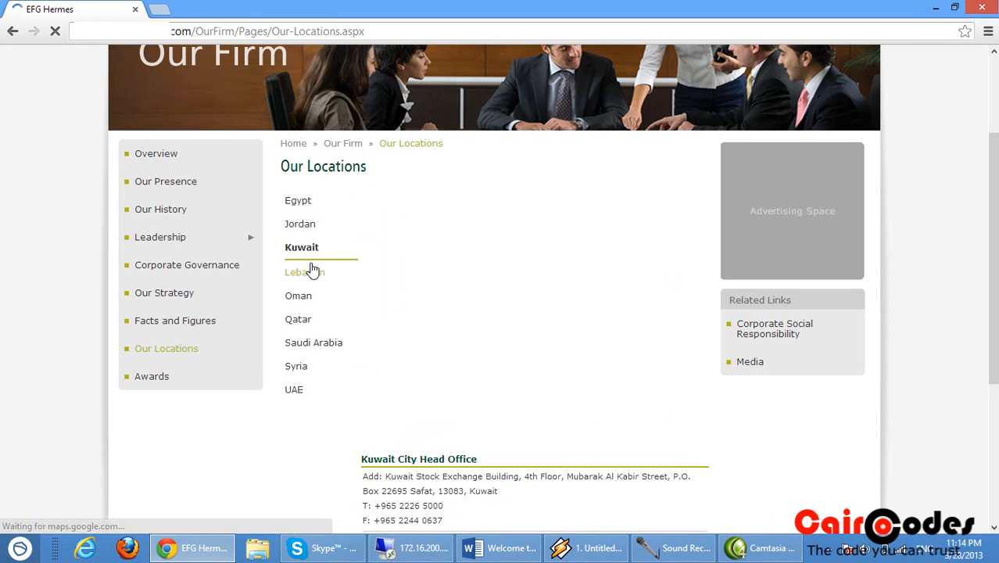
pyautogui.scroll(-2, 535, 336)
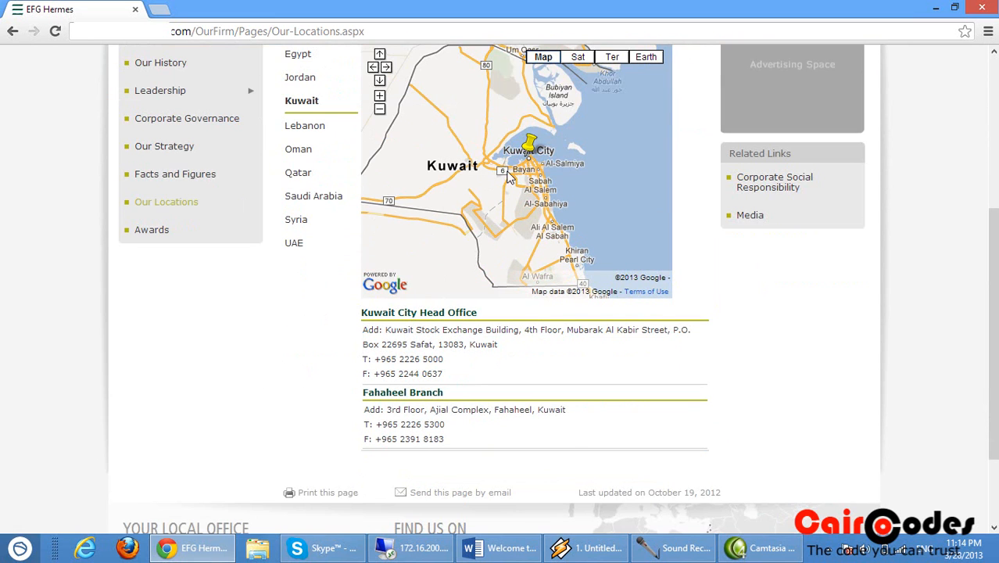
pyautogui.moveTo(457, 426); pyautogui.dragTo(363, 330)
pyautogui.scroll(2, 367, 344)
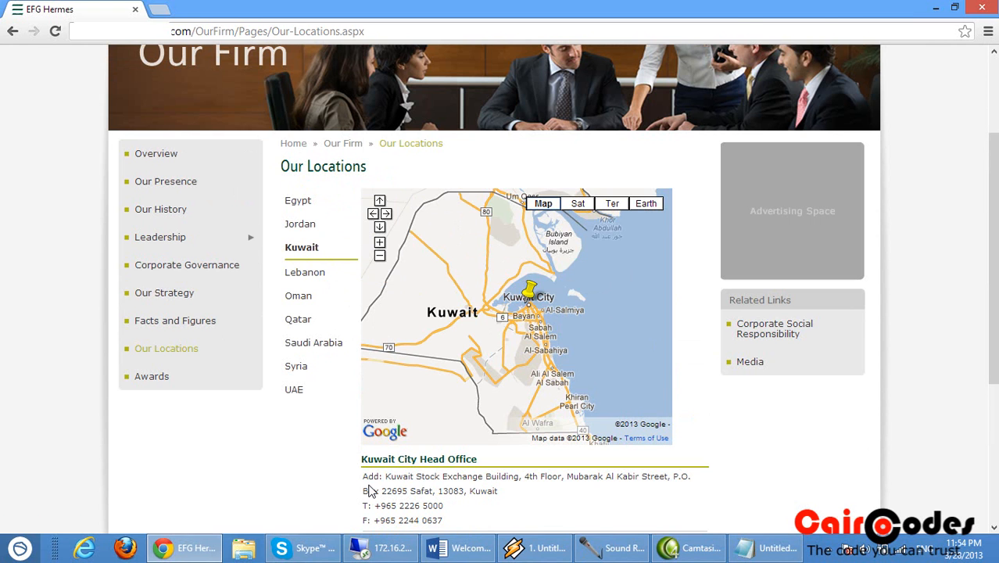
# - Open the Our Funds page within the Private Equity service
pyautogui.scroll(2, 370, 490)
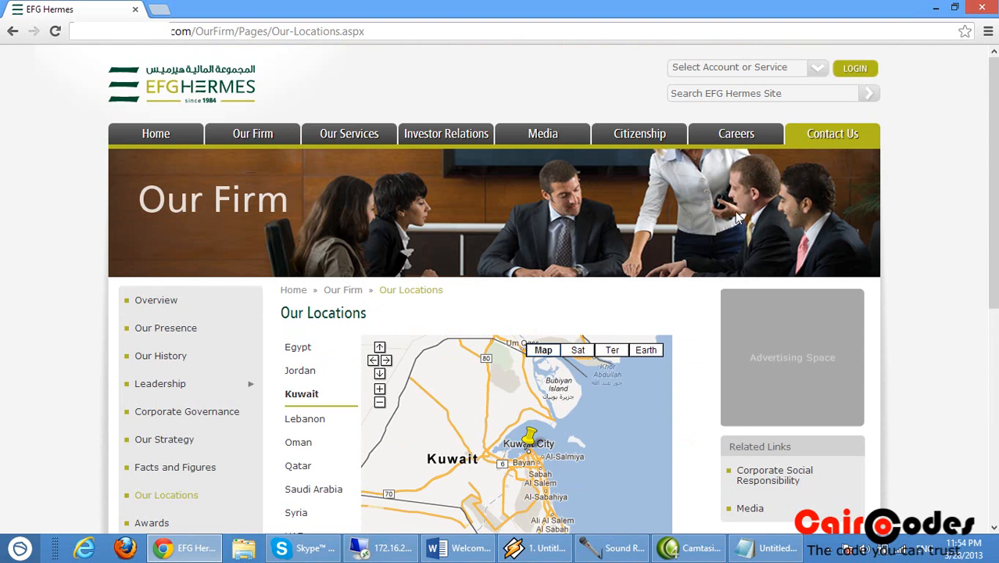
pyautogui.scroll(-3, 638, 344)
pyautogui.scroll(3, 637, 344)
pyautogui.moveTo(349, 140)
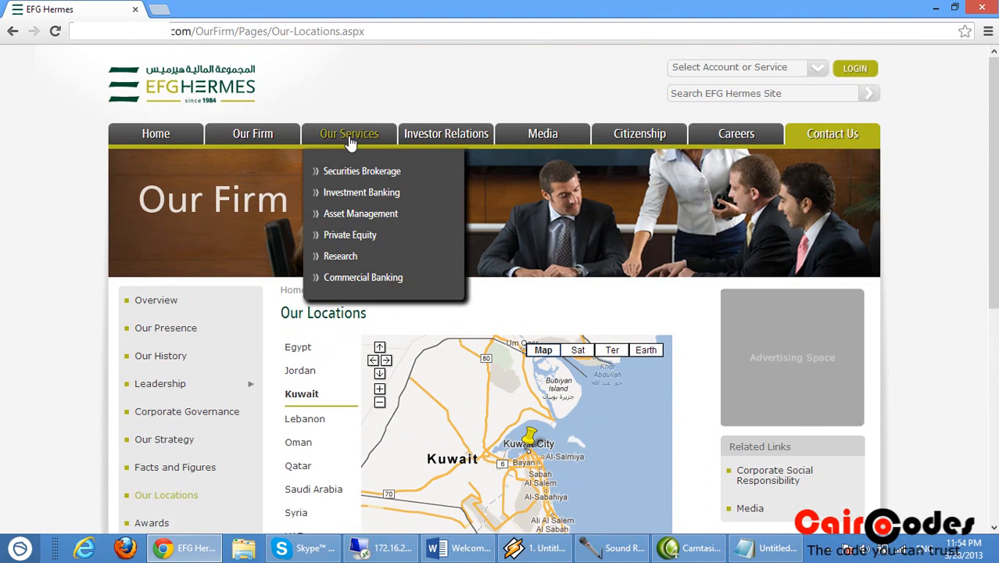
pyautogui.click(358, 233)
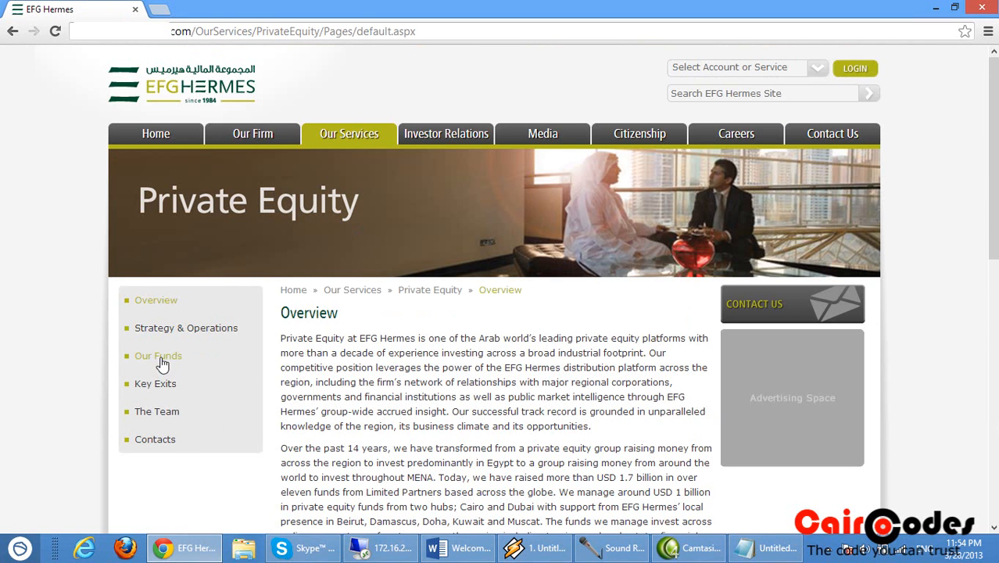
pyautogui.click(161, 358)
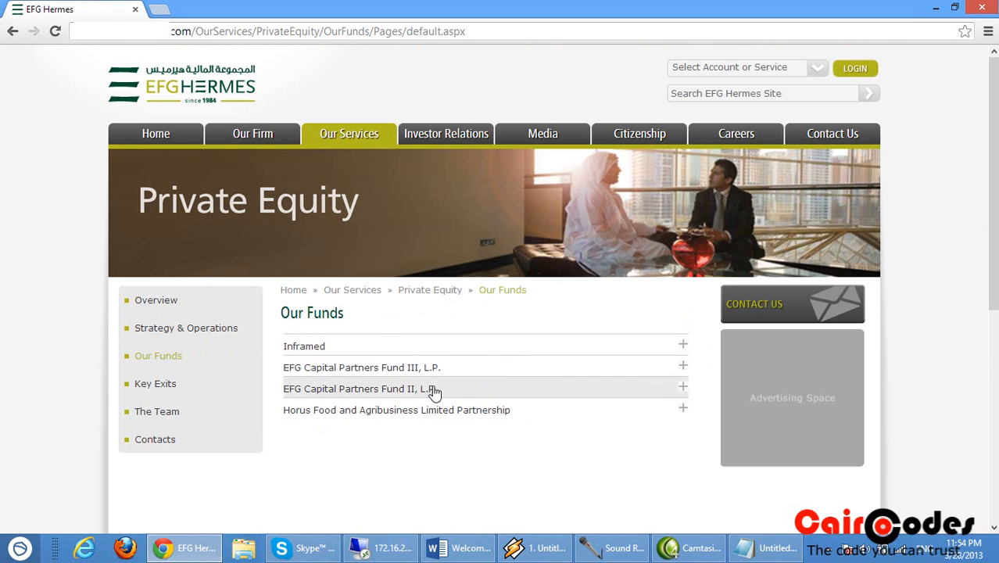
# - Expand the Inframed fund and highlight its description text
pyautogui.click(417, 346)
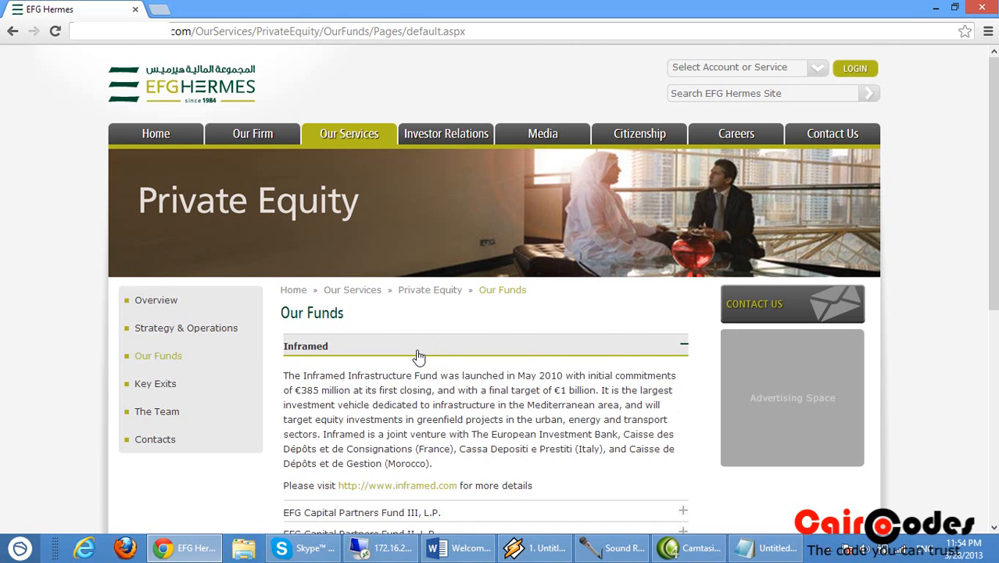
pyautogui.scroll(-1, 418, 351)
pyautogui.moveTo(330, 299); pyautogui.dragTo(524, 412)
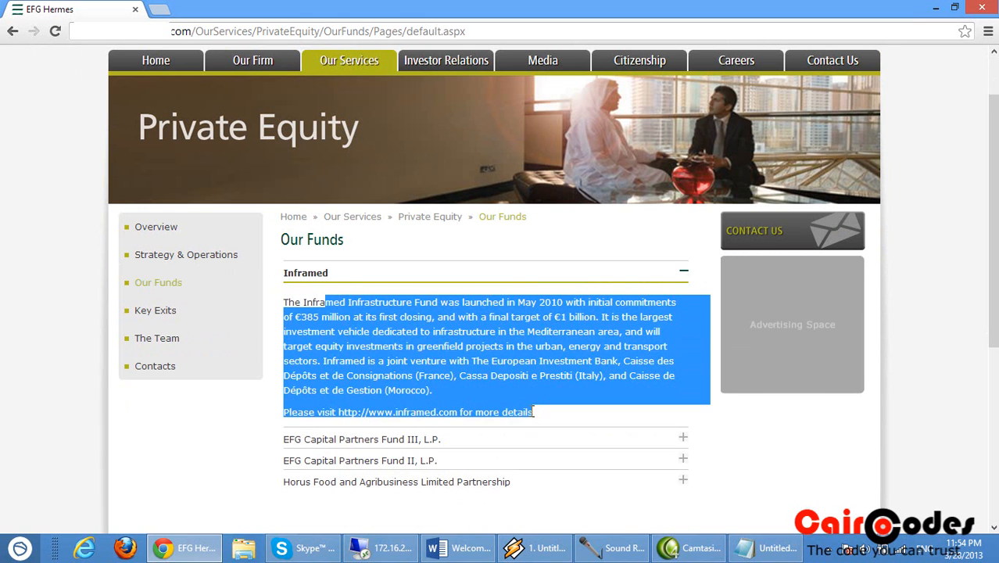
# - Expand EFG Capital Partners Fund III, L.P. and review its description and investments
pyautogui.click(447, 437)
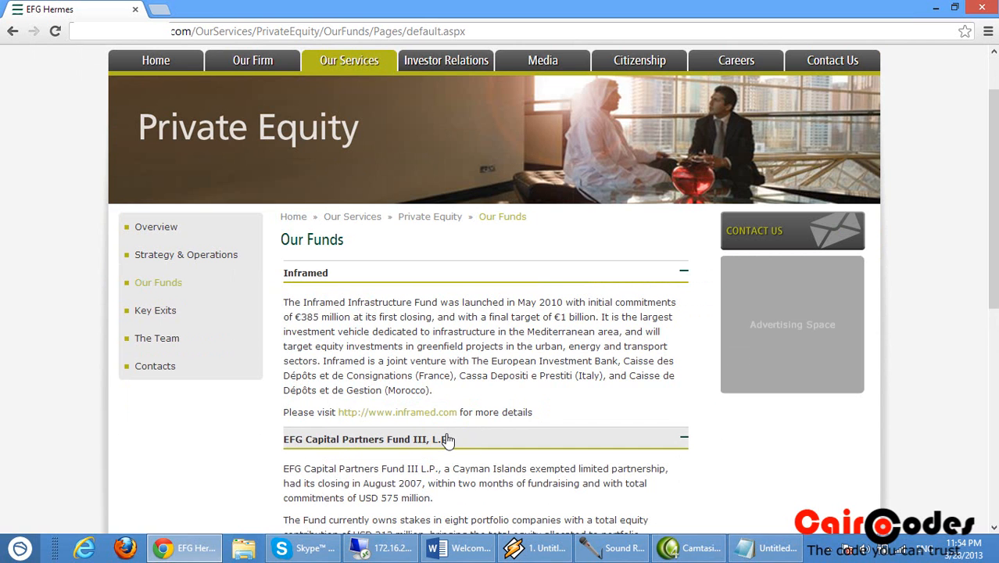
pyautogui.scroll(-3, 447, 440)
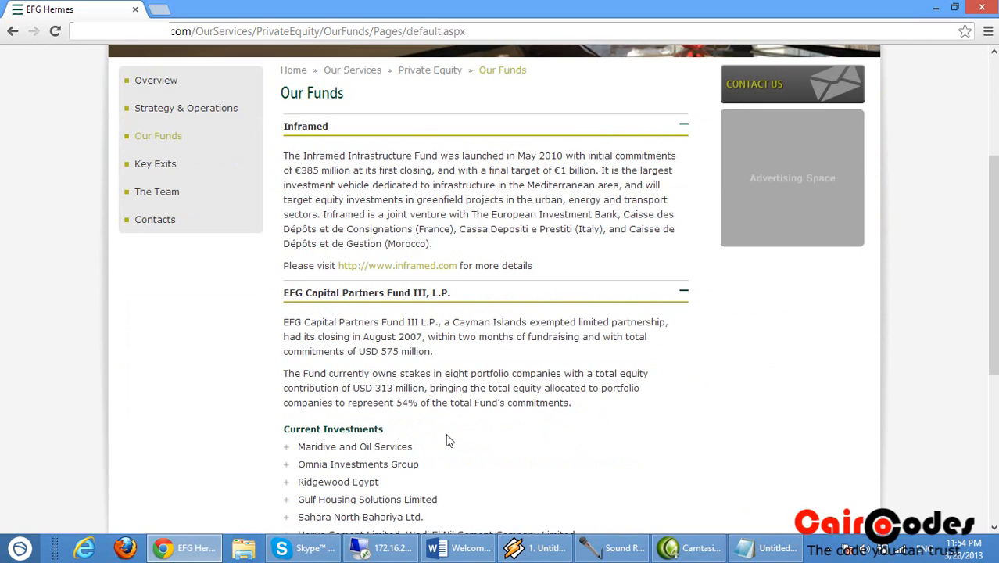
pyautogui.scroll(-1, 444, 438)
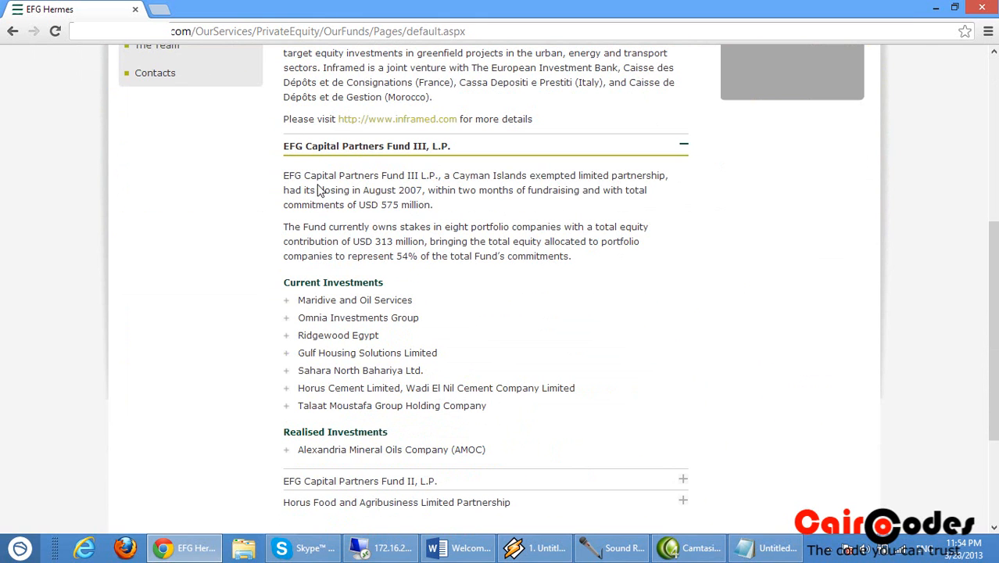
# - Highlight the EFG Capital Partners Fund III, L.P. description and its Current Investments and Realised Investments lists
pyautogui.moveTo(293, 177); pyautogui.dragTo(501, 452)
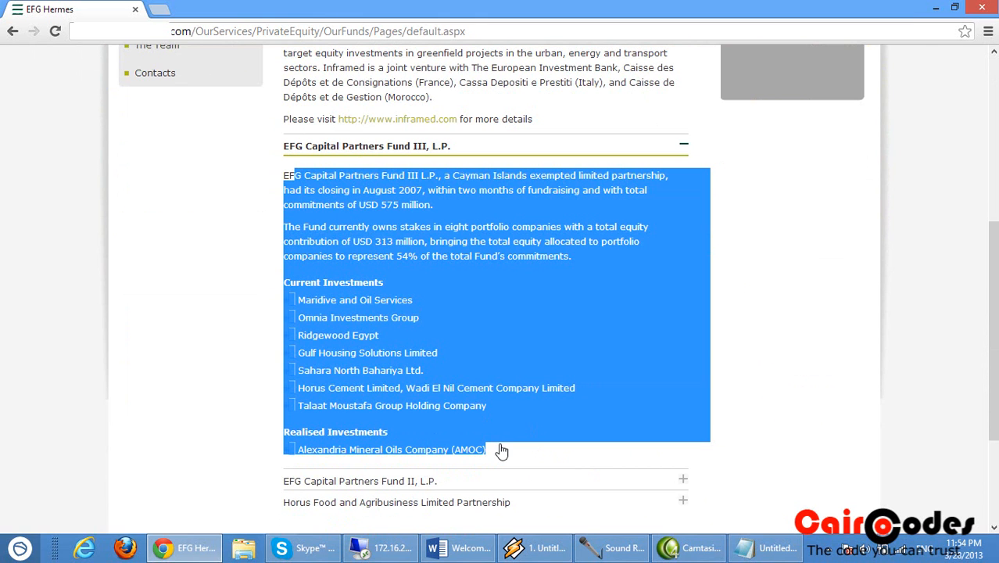
pyautogui.click(297, 197)
pyautogui.moveTo(283, 177); pyautogui.dragTo(518, 257)
pyautogui.moveTo(284, 283); pyautogui.dragTo(420, 388)
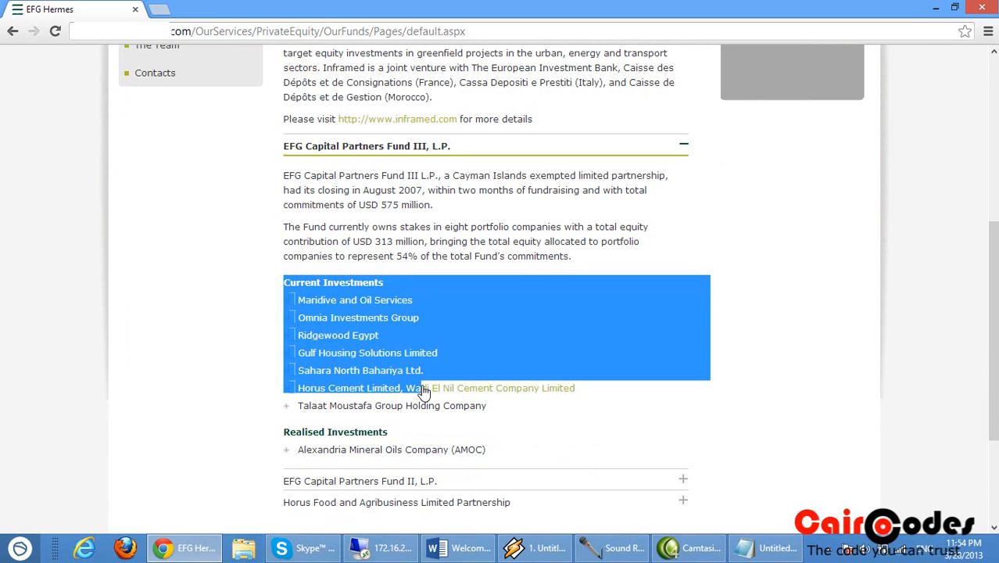
pyautogui.moveTo(284, 433); pyautogui.dragTo(502, 459)
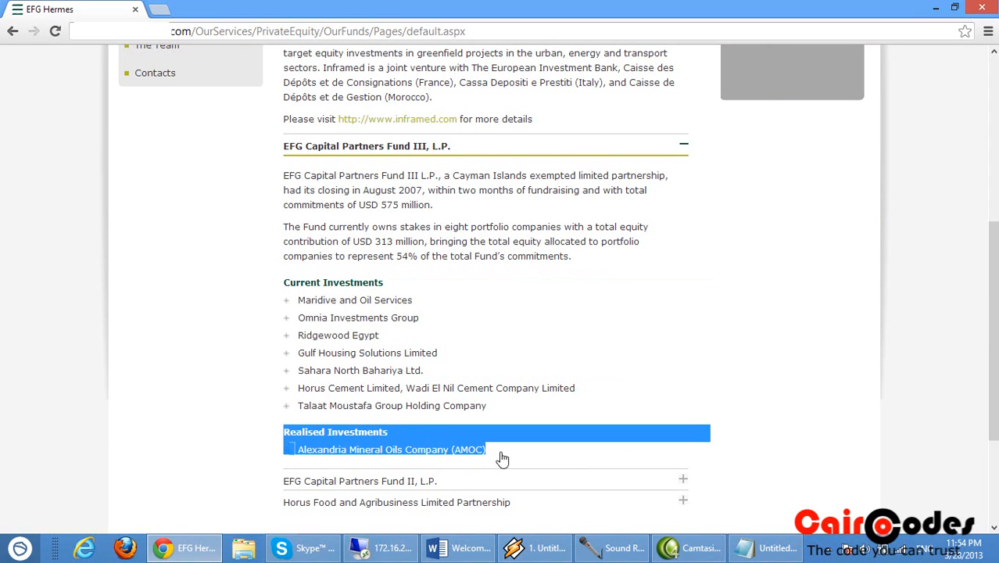
pyautogui.moveTo(297, 278); pyautogui.dragTo(499, 449)
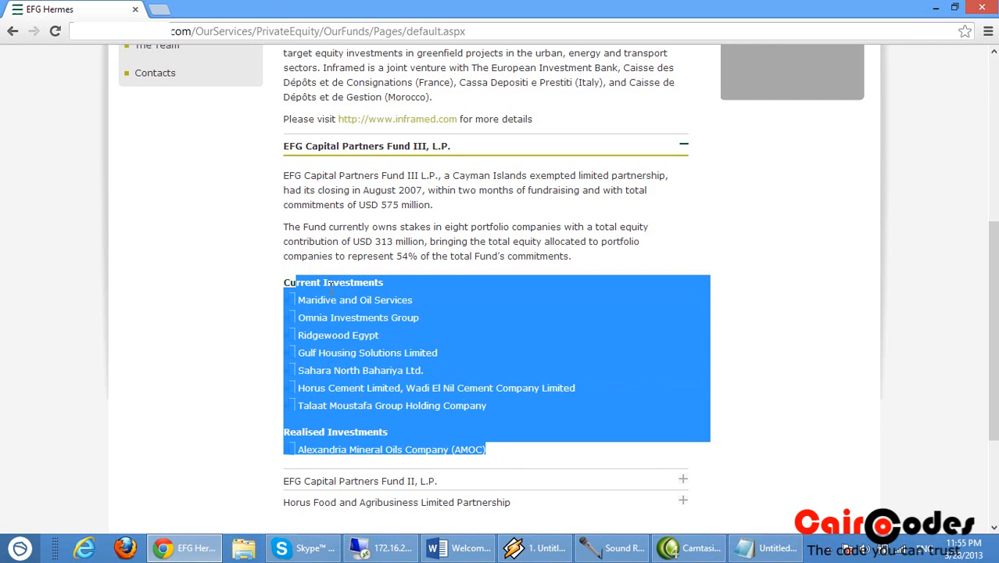
pyautogui.click(316, 281)
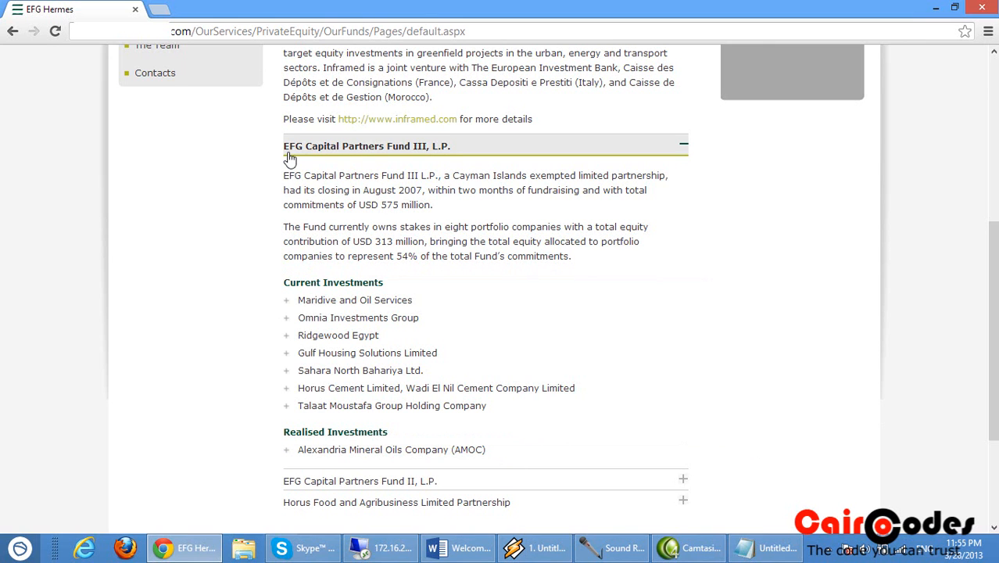
pyautogui.moveTo(293, 282); pyautogui.dragTo(310, 300)
pyautogui.moveTo(297, 431); pyautogui.dragTo(366, 436)
pyautogui.click(367, 436)
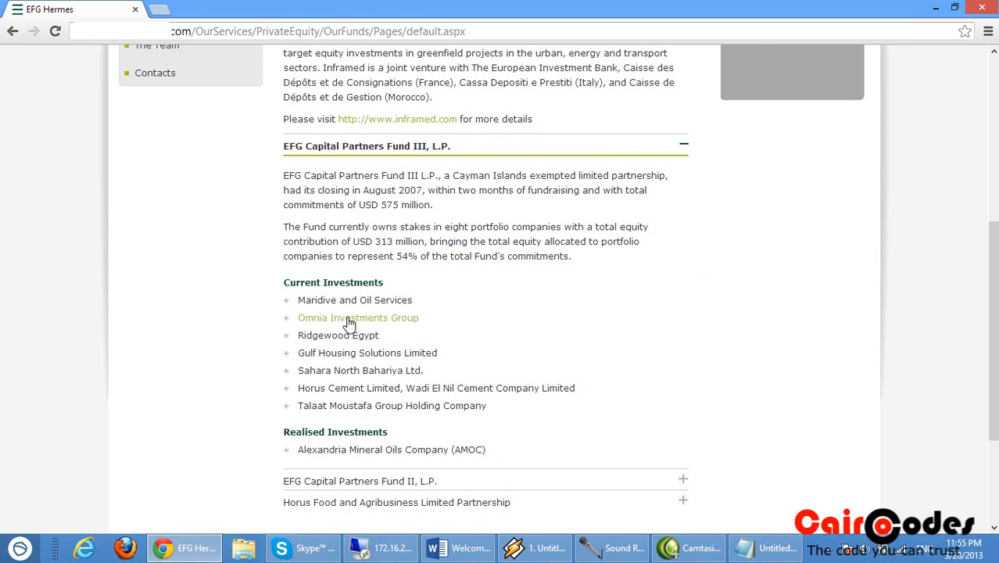
# - Expand the Maridive and Oil Services and Omnia Investments Group entries under Current Investments
pyautogui.click(407, 302)
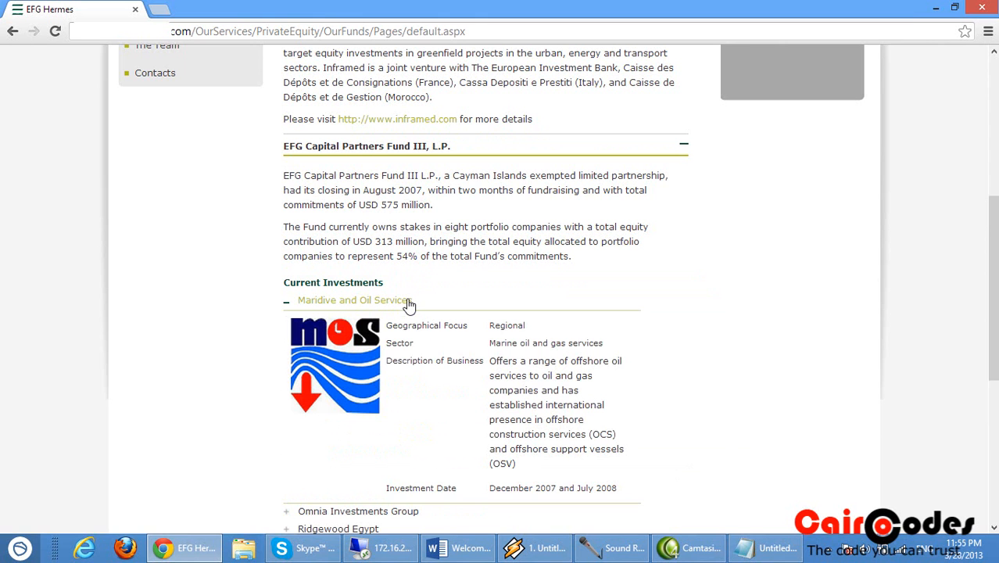
pyautogui.scroll(-1, 404, 303)
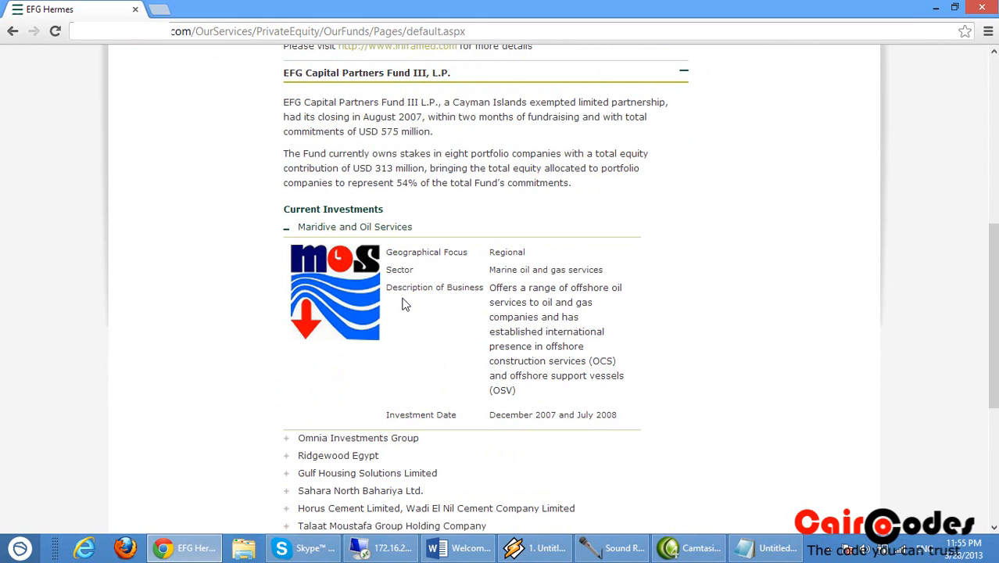
pyautogui.scroll(-1, 404, 304)
pyautogui.click(356, 364)
pyautogui.scroll(-1, 360, 369)
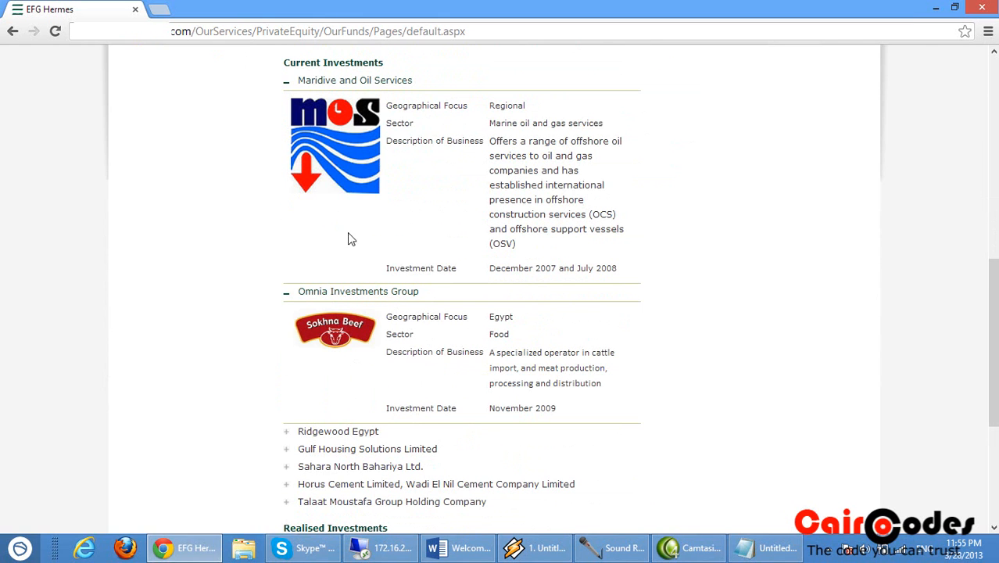
# - Highlight the Geographical Focus, Sector, Description of Business and Investment Date fields of the Maridive and Oil Services entry
pyautogui.moveTo(395, 107); pyautogui.dragTo(458, 110)
pyautogui.moveTo(392, 124); pyautogui.dragTo(455, 140)
pyautogui.click(422, 142)
pyautogui.moveTo(392, 142); pyautogui.dragTo(436, 176)
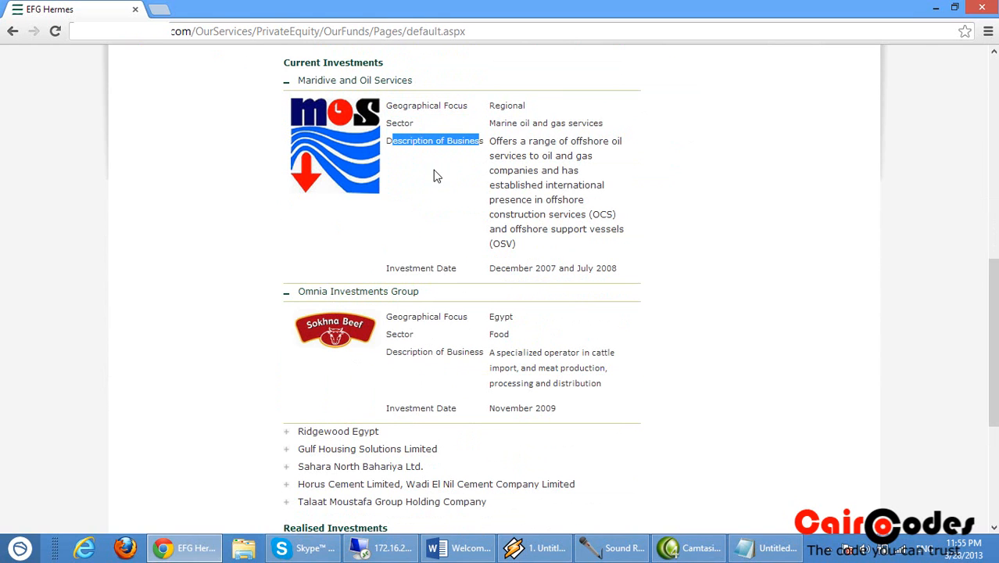
pyautogui.moveTo(382, 278); pyautogui.dragTo(497, 267)
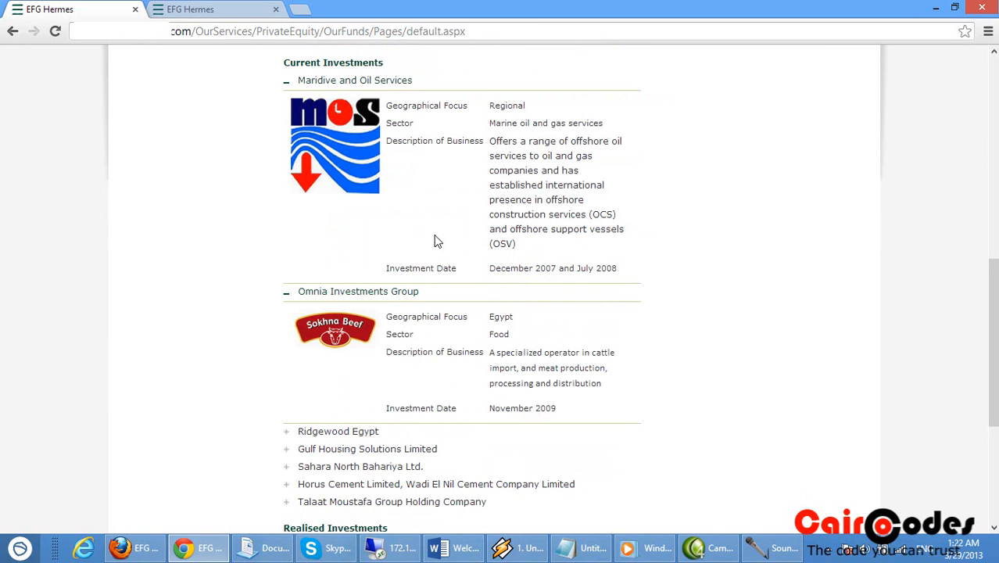
# - Collapse the EFG Capital Partners Fund III, L.P. and Inframed sections and expand both again
pyautogui.scroll(-2, 436, 240)
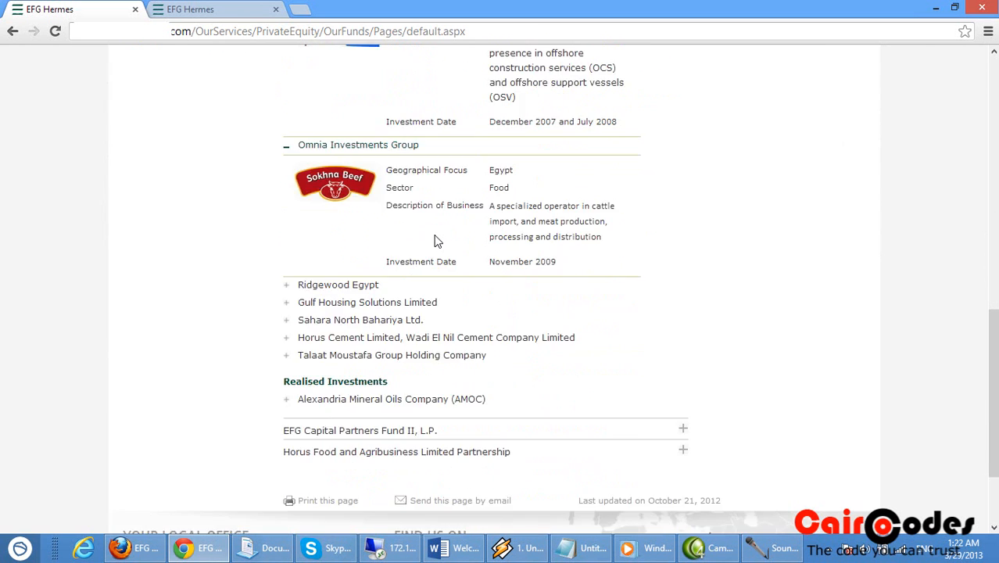
pyautogui.scroll(8, 436, 241)
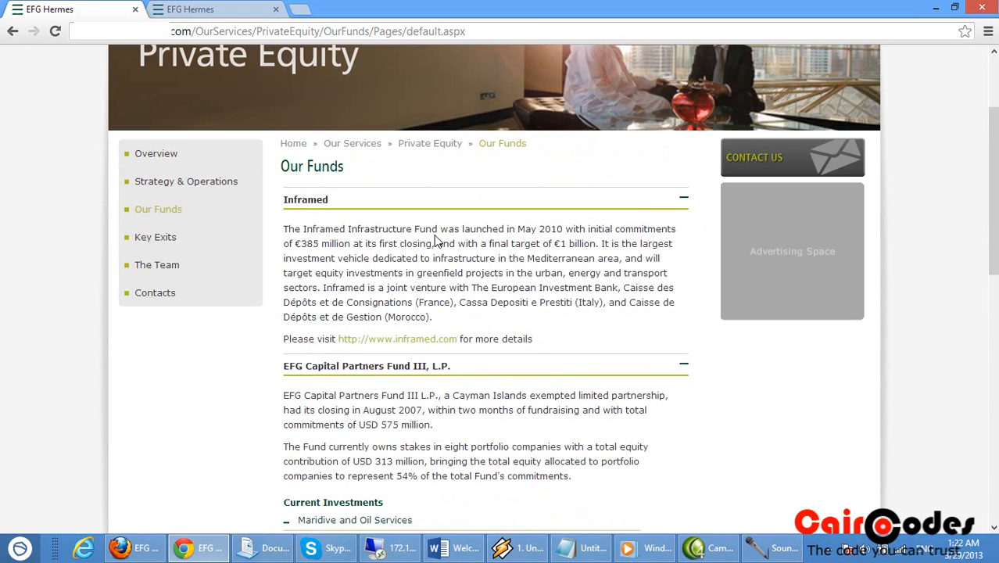
pyautogui.click(557, 372)
pyautogui.click(600, 201)
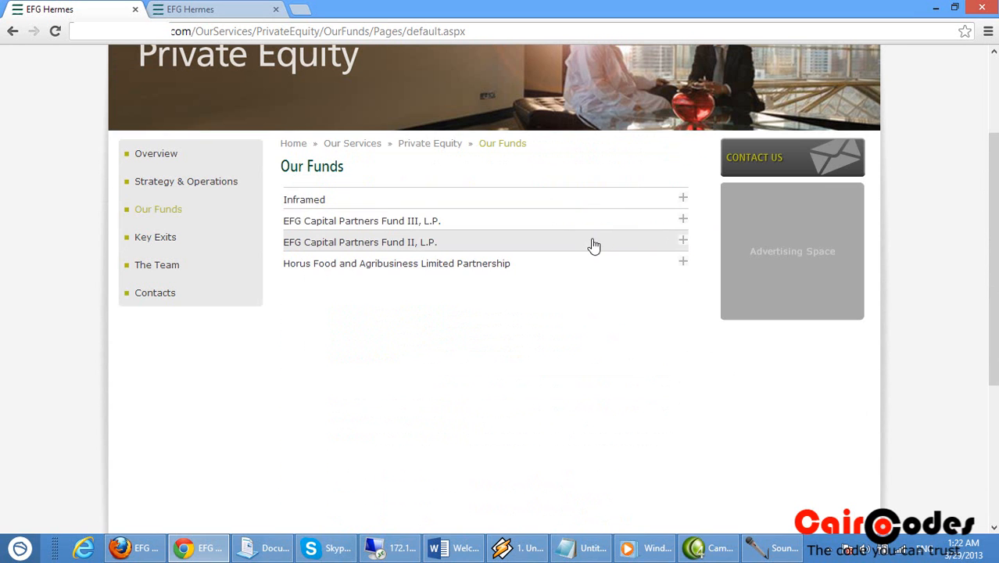
pyautogui.click(601, 203)
pyautogui.click(575, 364)
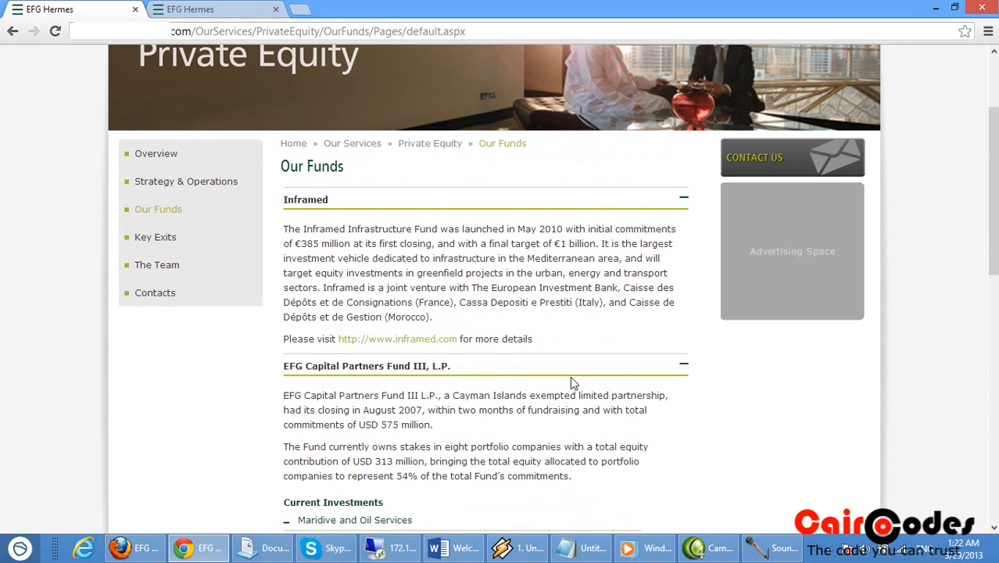
# - Open the Awards page in the Our Firm section
pyautogui.scroll(-3, 575, 367)
pyautogui.scroll(5, 570, 383)
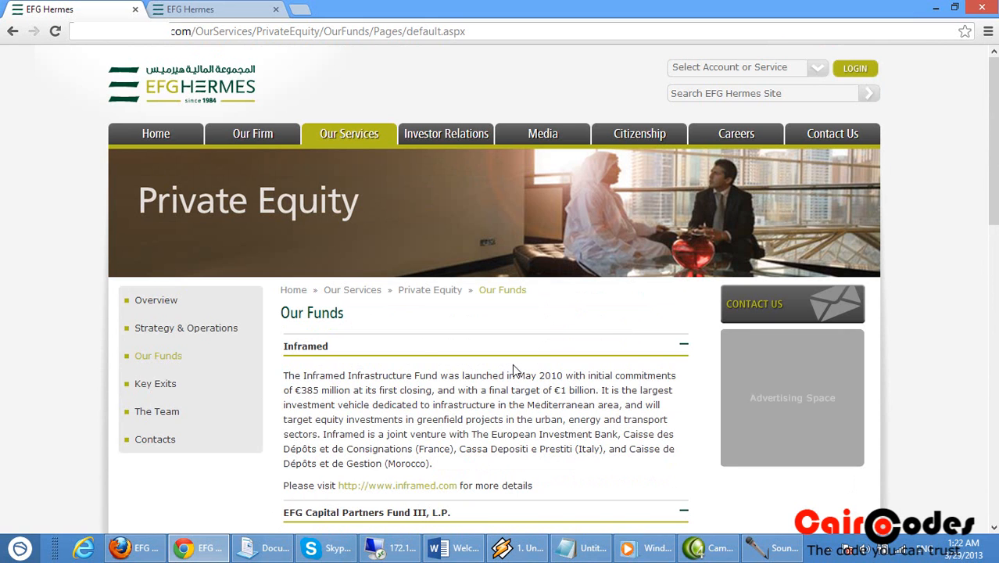
pyautogui.click(268, 138)
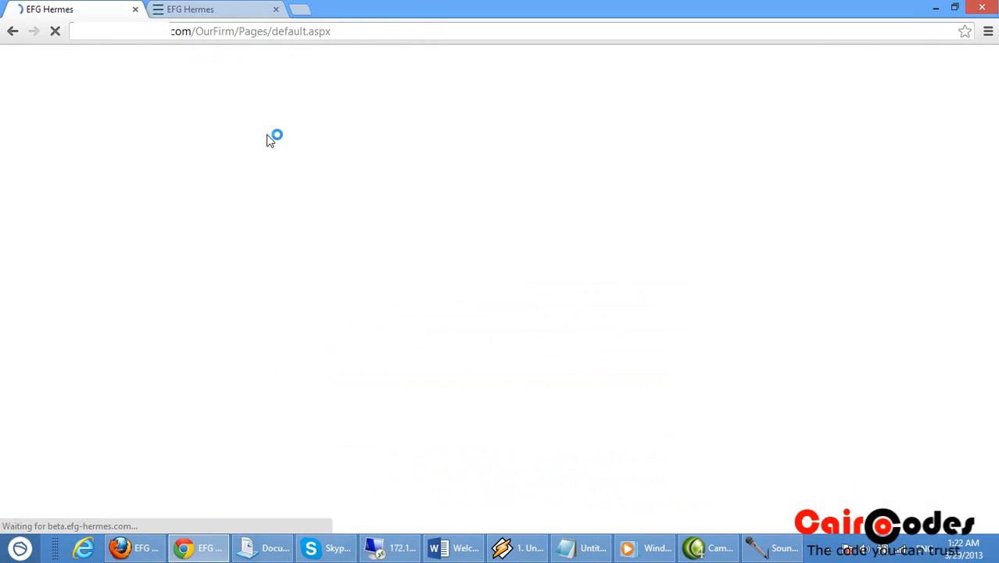
pyautogui.scroll(-3, 316, 209)
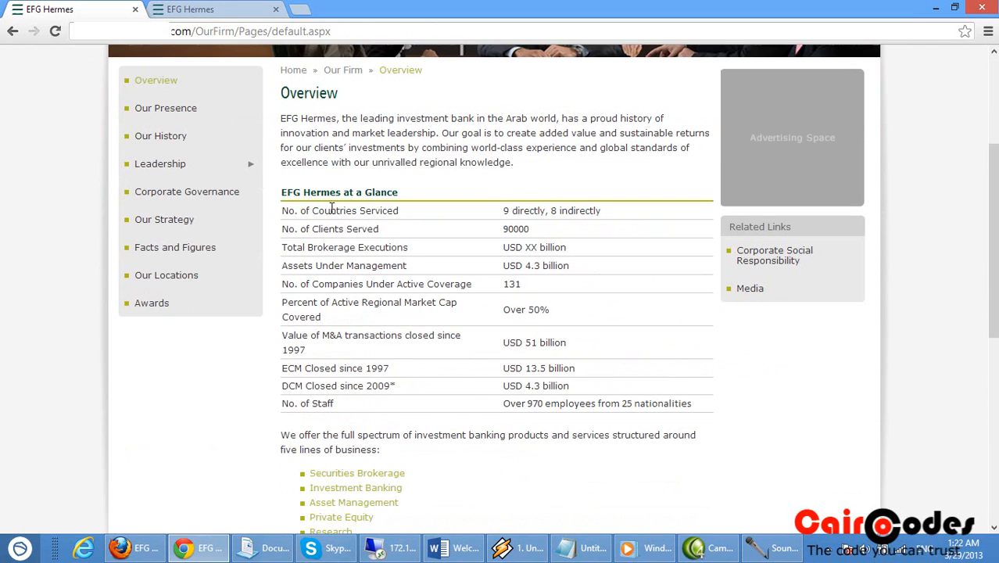
pyautogui.click(151, 303)
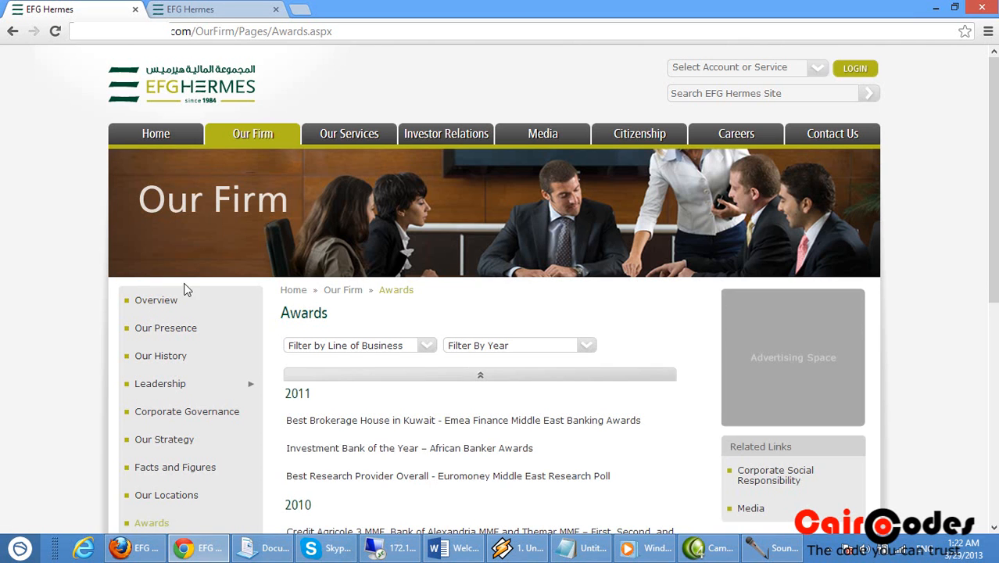
# - Browse the awards list back and forth through its years, including with the list's own upward scroll control
pyautogui.scroll(-5, 394, 292)
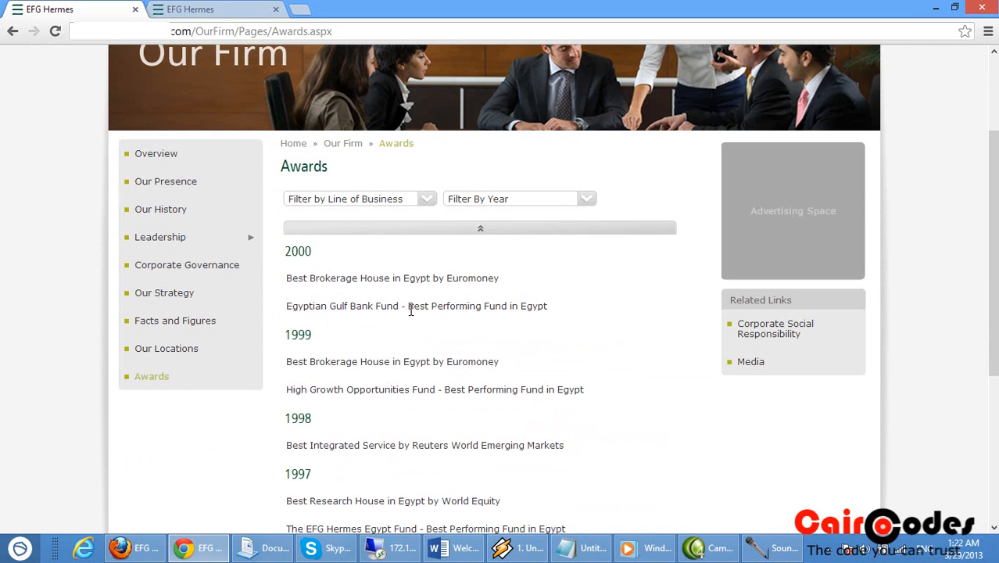
pyautogui.scroll(10, 411, 319)
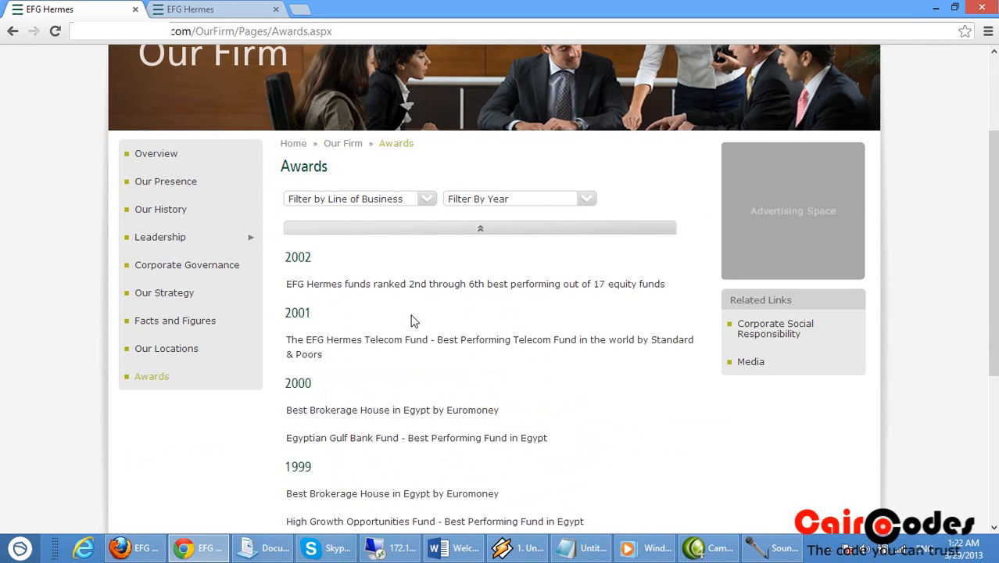
pyautogui.scroll(5, 414, 322)
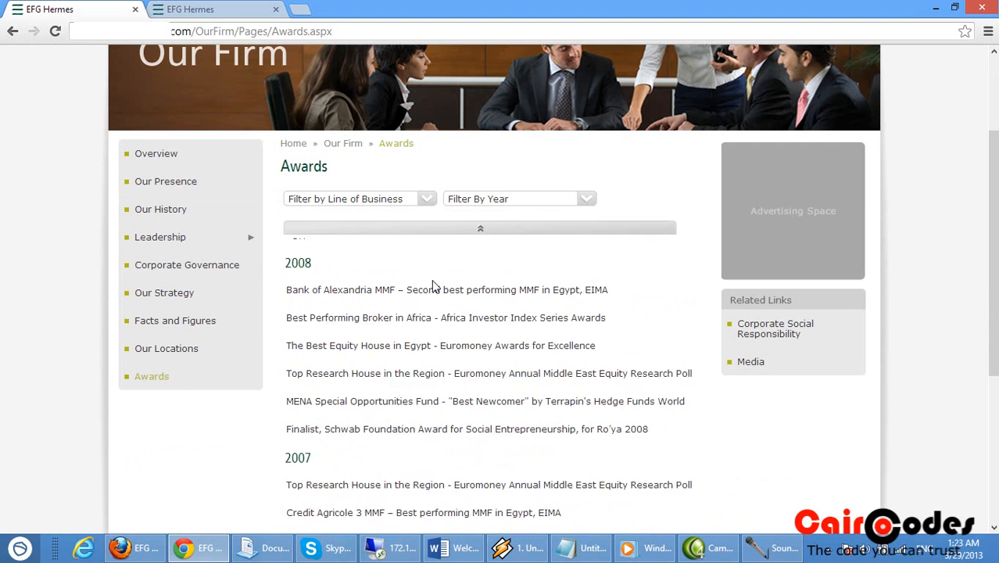
pyautogui.click(484, 226)
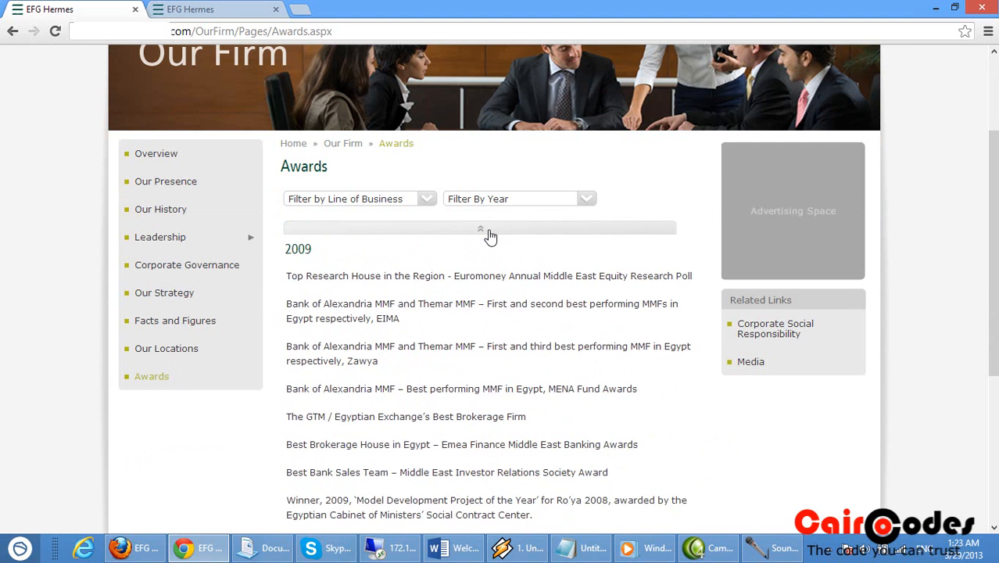
pyautogui.scroll(-4, 488, 270)
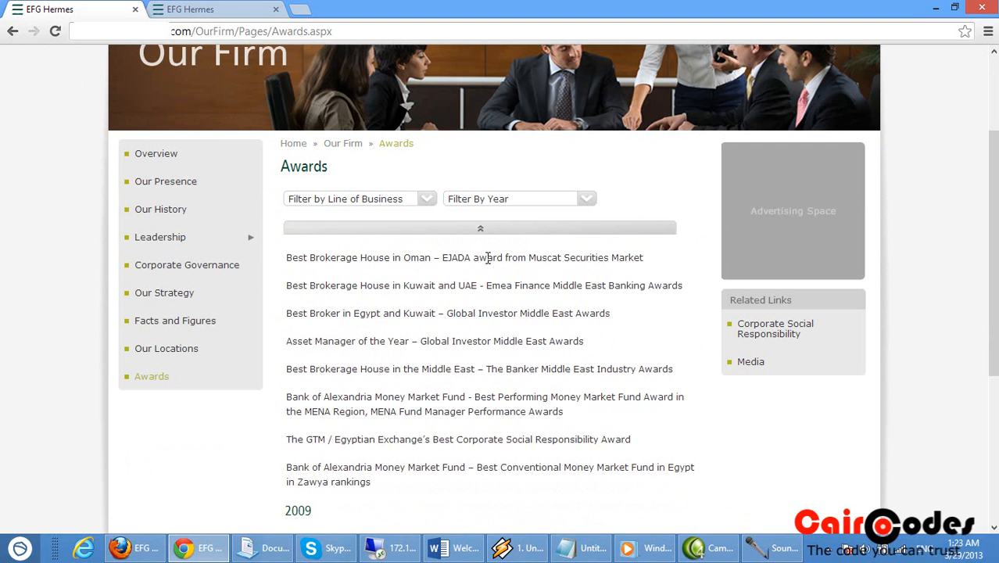
pyautogui.scroll(-5, 485, 266)
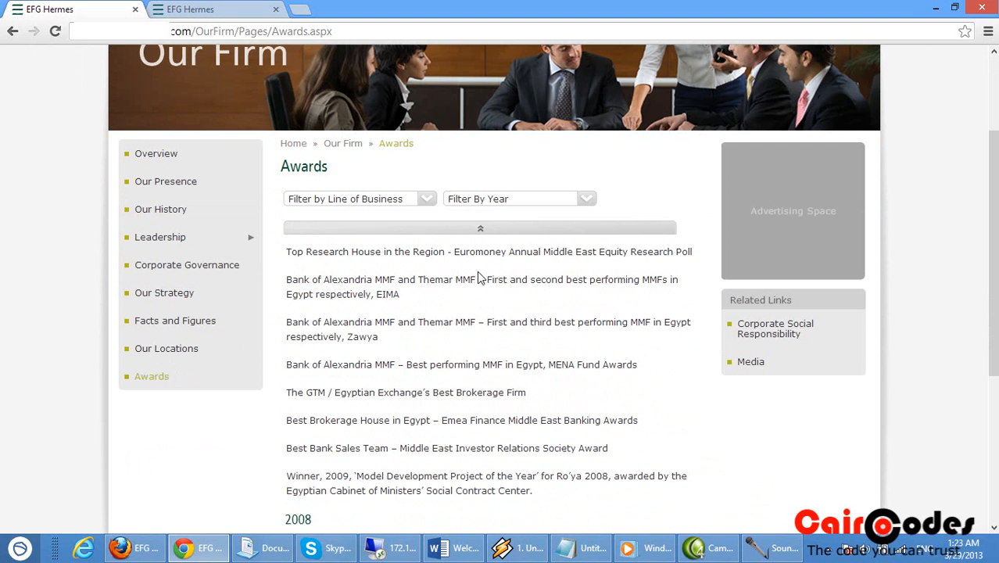
pyautogui.click(493, 226)
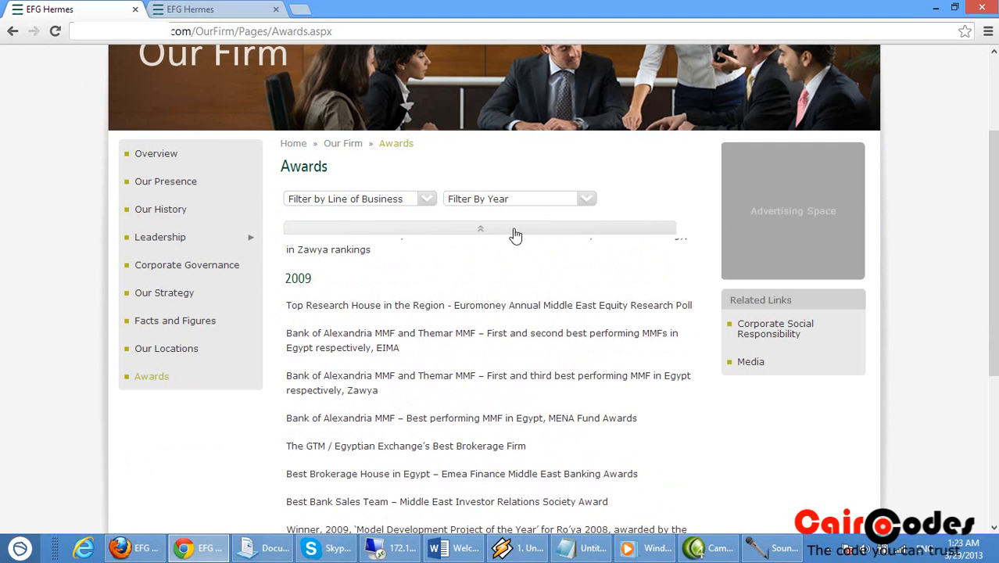
pyautogui.moveTo(993, 232); pyautogui.dragTo(994, 275)
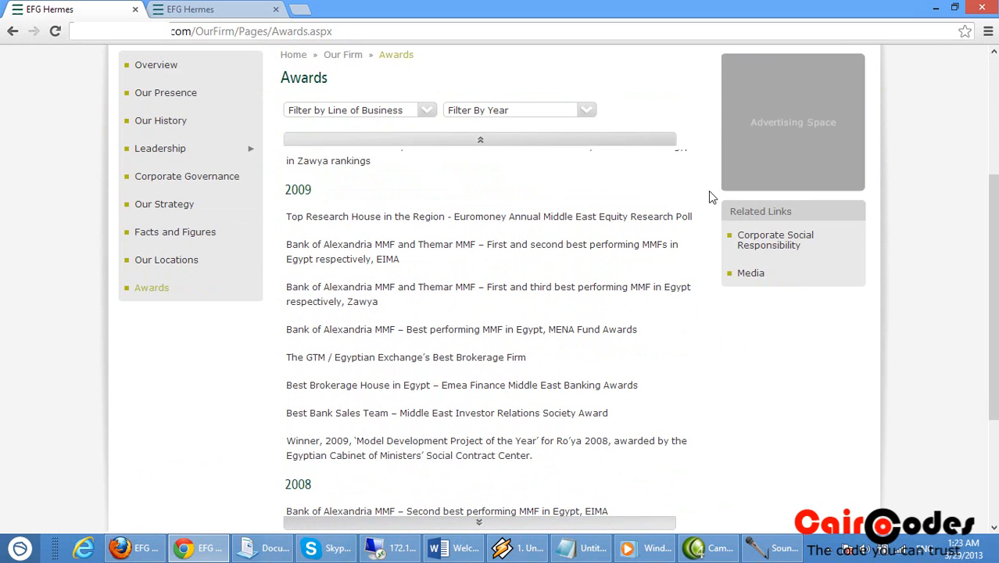
# - Examine the choices offered by the line of business and year filters on the Awards page
pyautogui.click(428, 110)
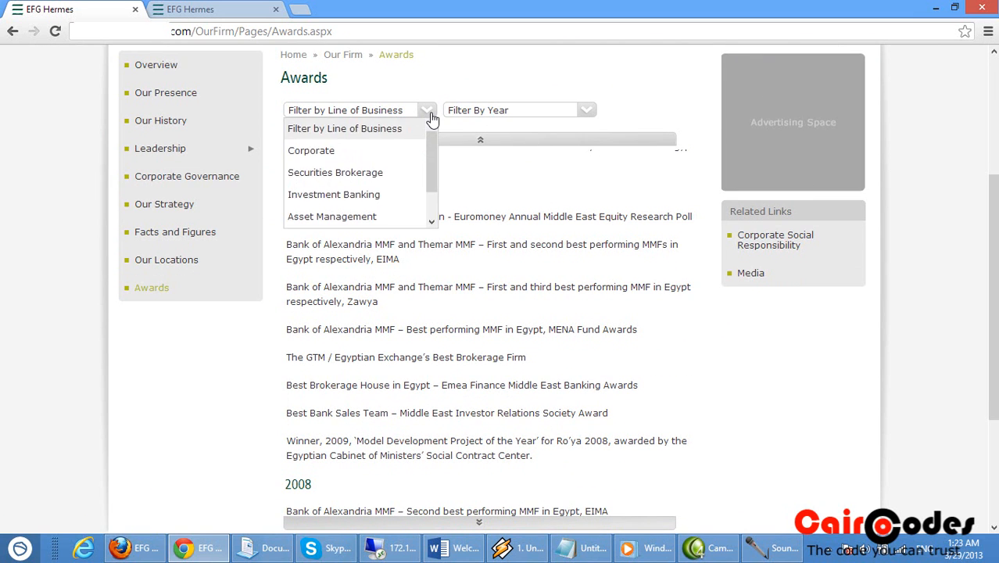
pyautogui.moveTo(428, 133); pyautogui.dragTo(436, 168)
pyautogui.click(587, 111)
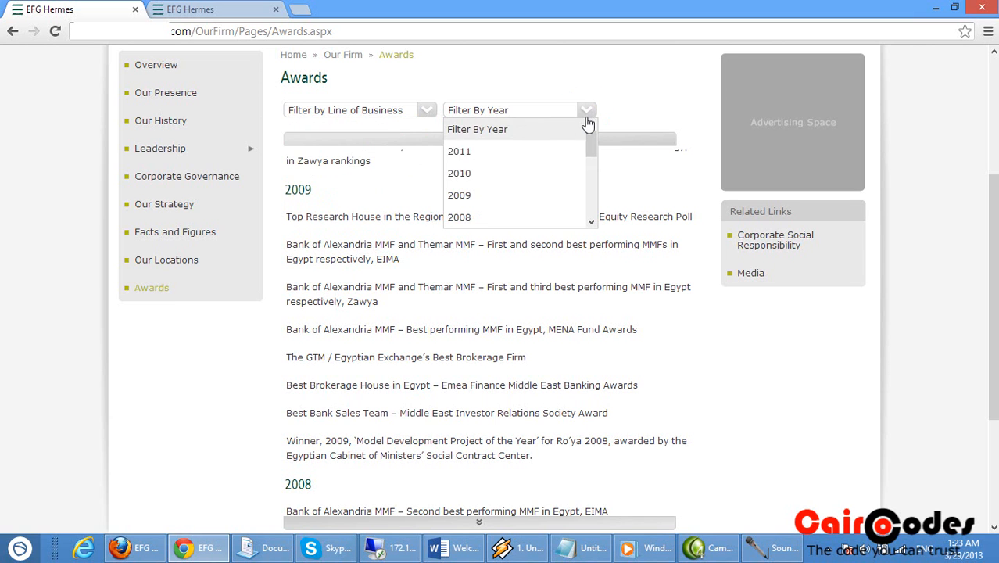
pyautogui.click(427, 115)
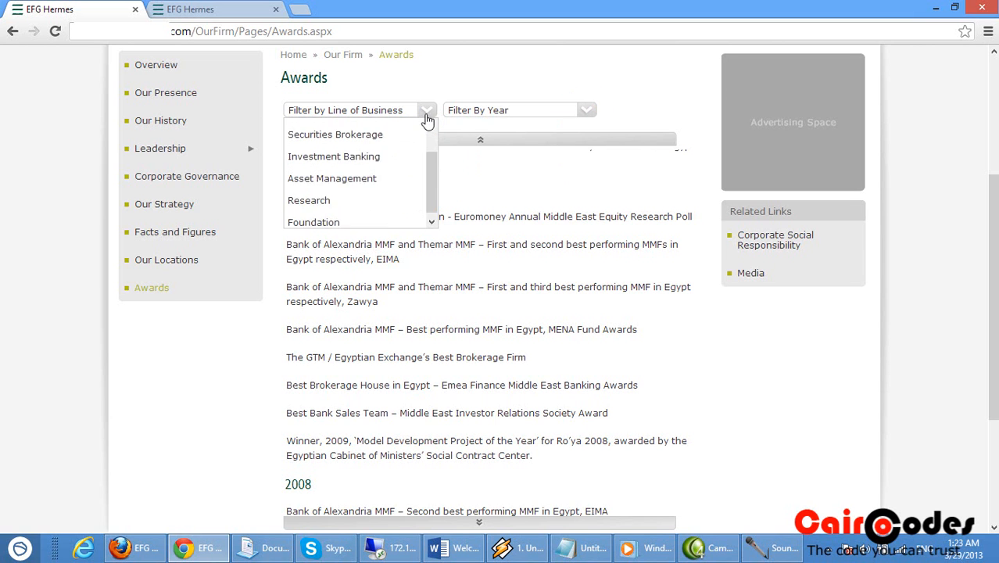
pyautogui.moveTo(435, 139); pyautogui.dragTo(435, 148)
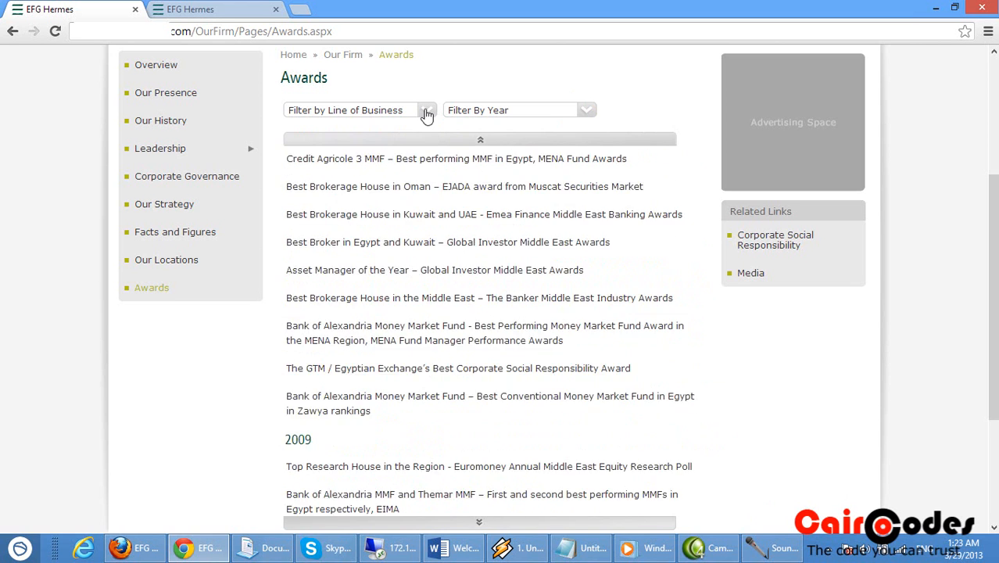
# - Filter the awards by the Foundation line of business and the year 2009
pyautogui.click(426, 110)
pyautogui.click(379, 220)
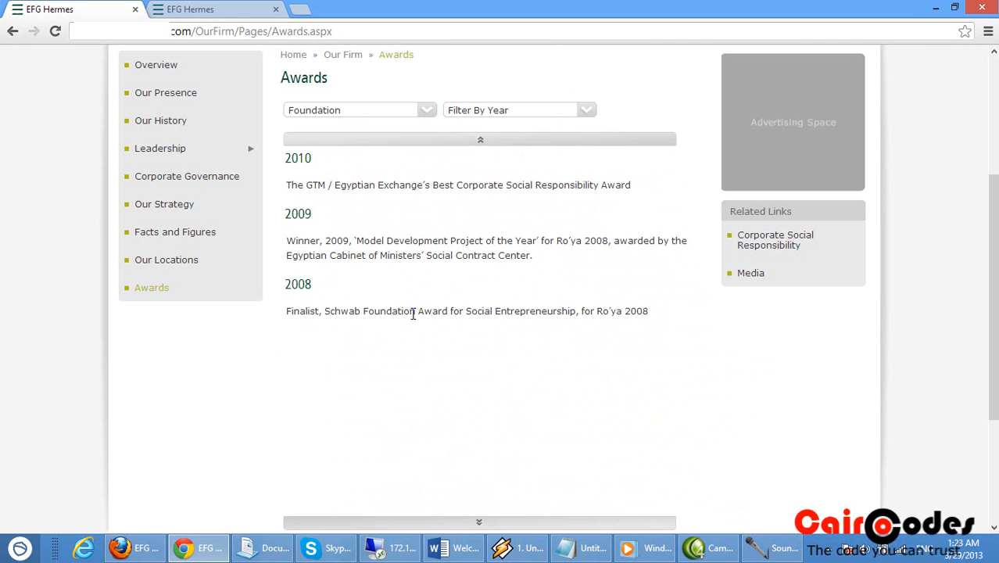
pyautogui.click(494, 119)
pyautogui.click(479, 194)
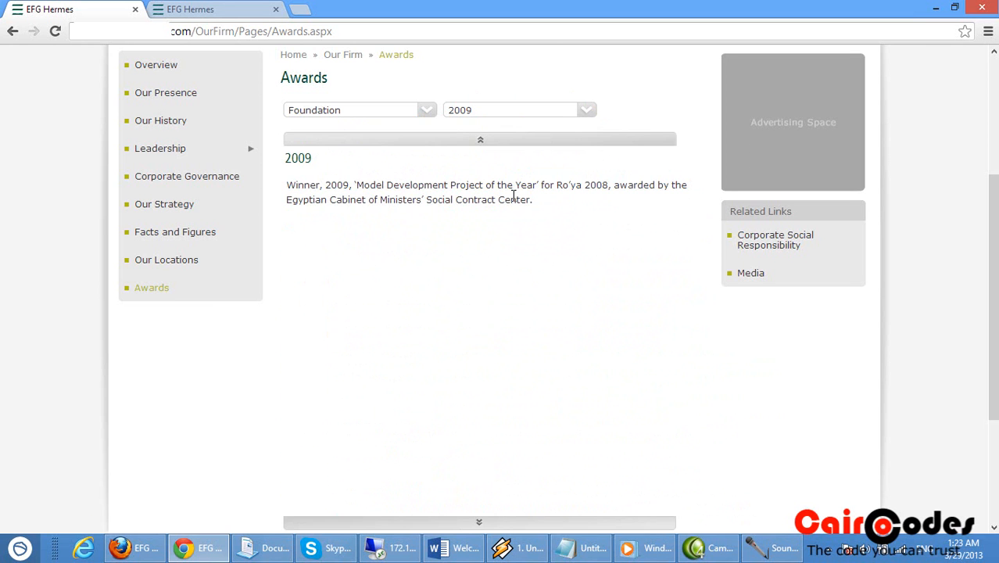
# - Reset the line of business and year filters to their unfiltered options and review the full awards list
pyautogui.click(427, 118)
pyautogui.scroll(3, 373, 157)
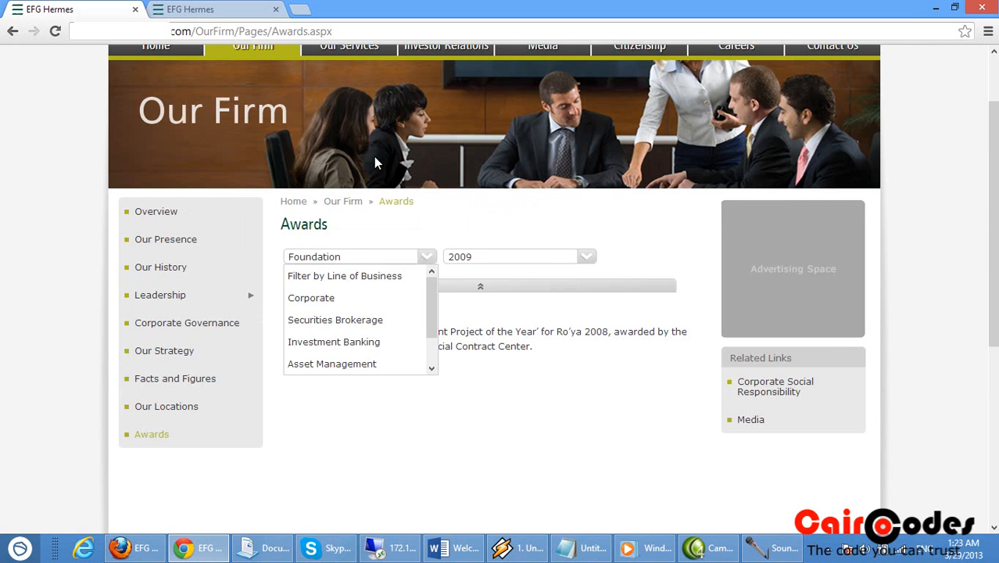
pyautogui.click(358, 275)
pyautogui.click(473, 258)
pyautogui.scroll(1, 469, 281)
pyautogui.click(468, 276)
pyautogui.scroll(-3, 503, 336)
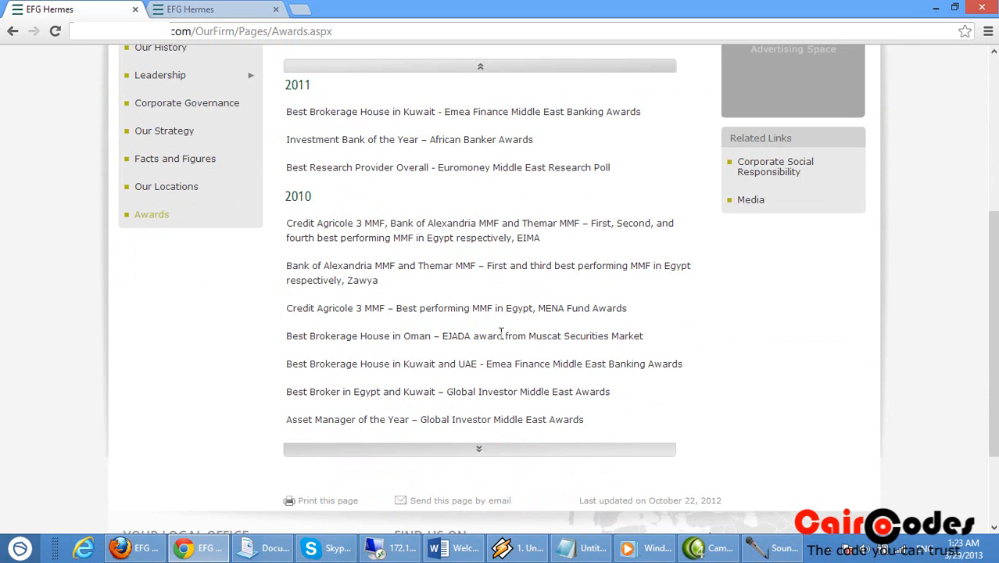
# - Examine how the option lists of the line of business and year filters scroll on the Awards page
pyautogui.scroll(2, 501, 332)
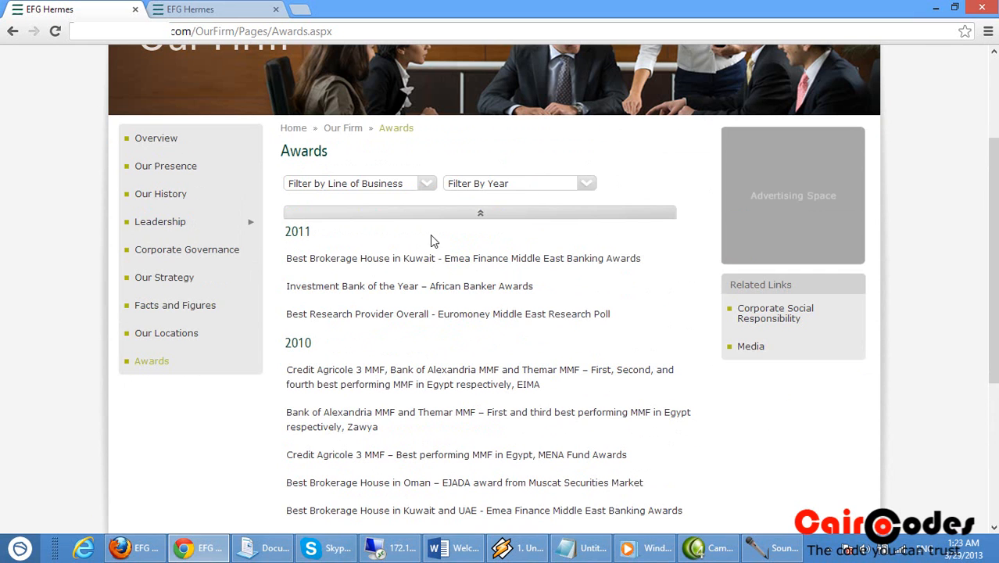
pyautogui.click(426, 187)
pyautogui.moveTo(433, 216)
pyautogui.mouseDown()
pyautogui.moveTo(428, 256)
pyautogui.moveTo(435, 212)
pyautogui.mouseUp()
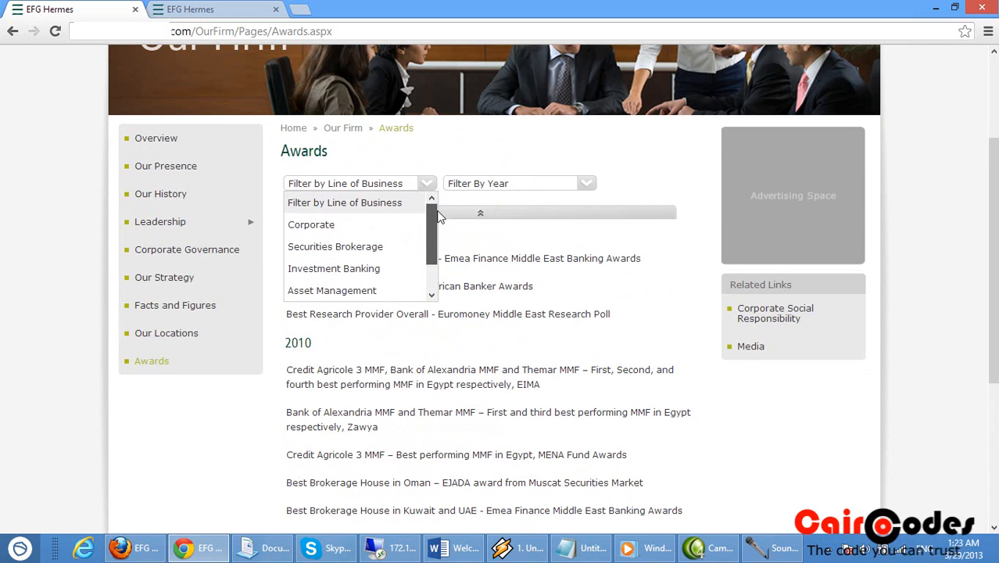
pyautogui.click(586, 186)
pyautogui.moveTo(592, 217)
pyautogui.mouseDown()
pyautogui.moveTo(593, 291)
pyautogui.moveTo(592, 200)
pyautogui.mouseUp()
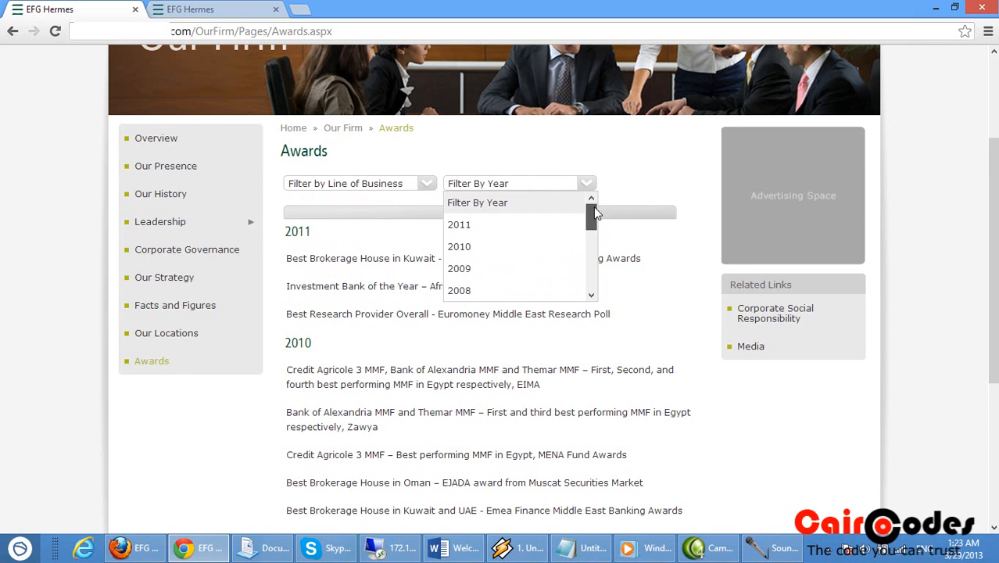
pyautogui.click(591, 188)
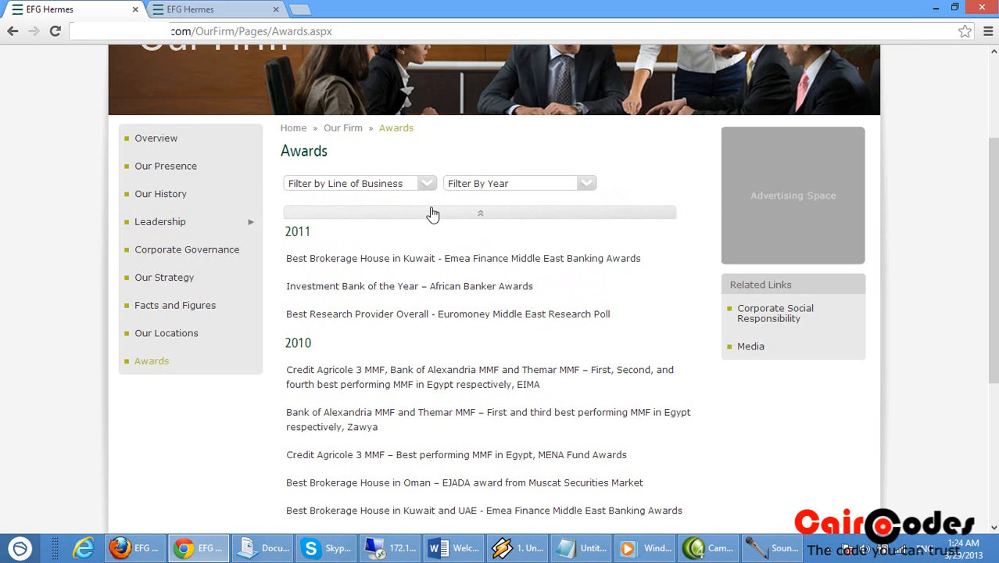
pyautogui.click(588, 184)
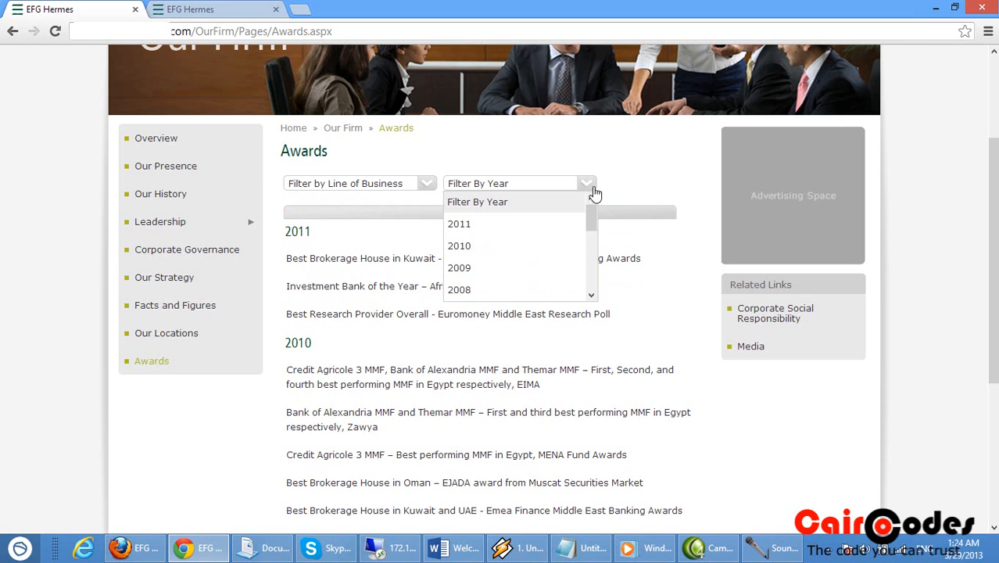
pyautogui.moveTo(592, 217); pyautogui.dragTo(593, 230)
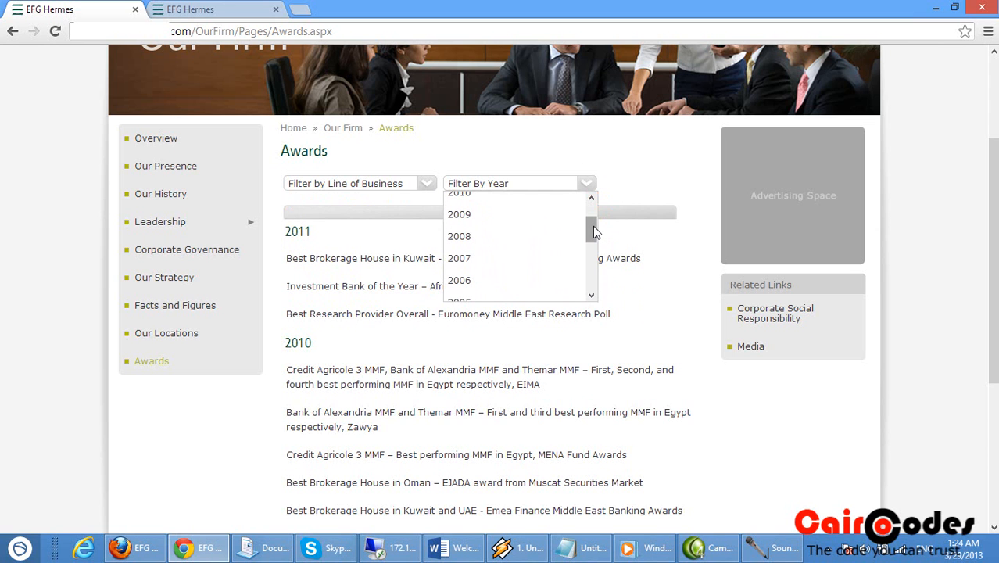
pyautogui.click(617, 165)
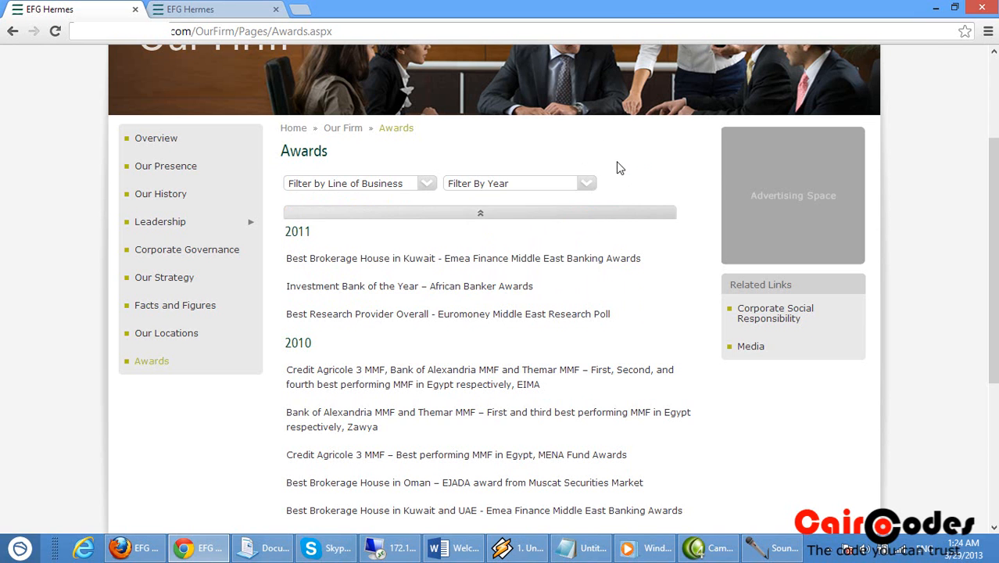
# - Return to the site's home page and open the Corporate News archive from there
pyautogui.scroll(1, 589, 166)
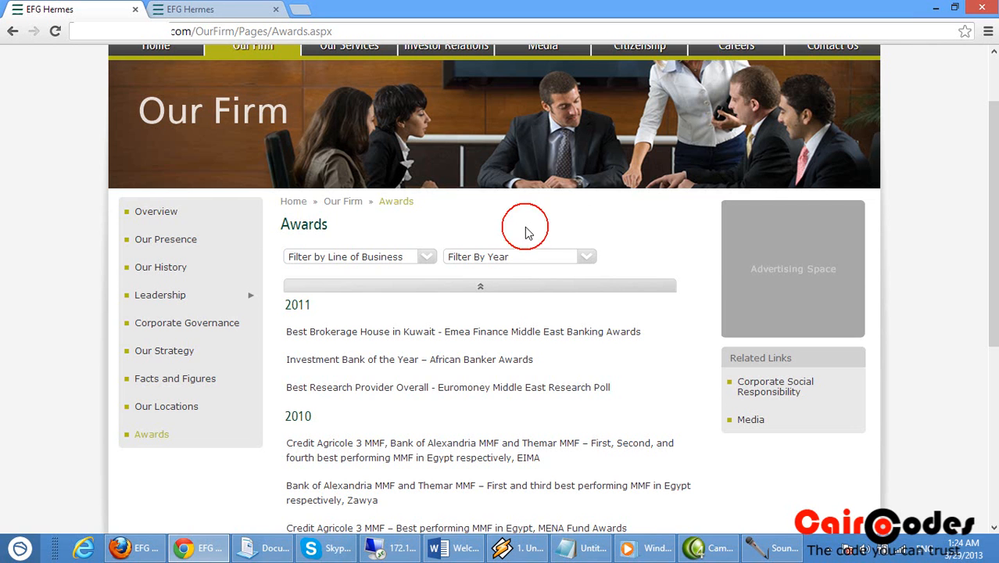
pyautogui.scroll(1, 516, 231)
pyautogui.click(174, 138)
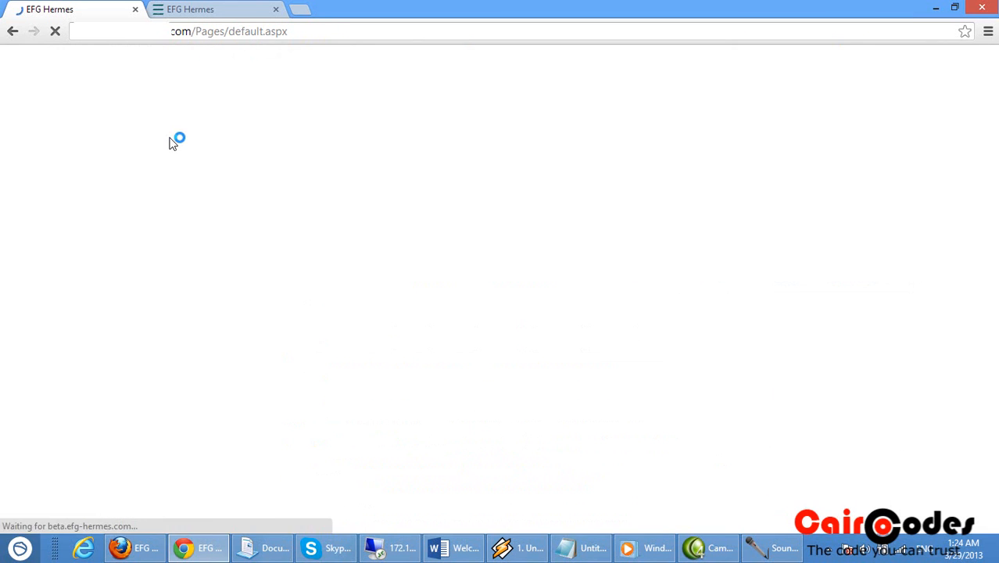
pyautogui.scroll(-4, 317, 225)
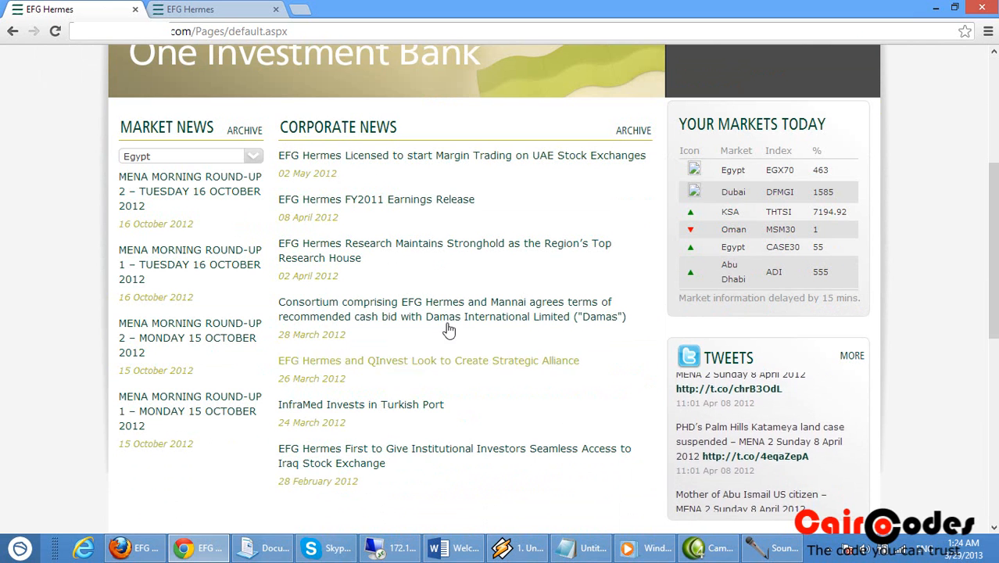
pyautogui.click(633, 130)
pyautogui.scroll(-3, 599, 160)
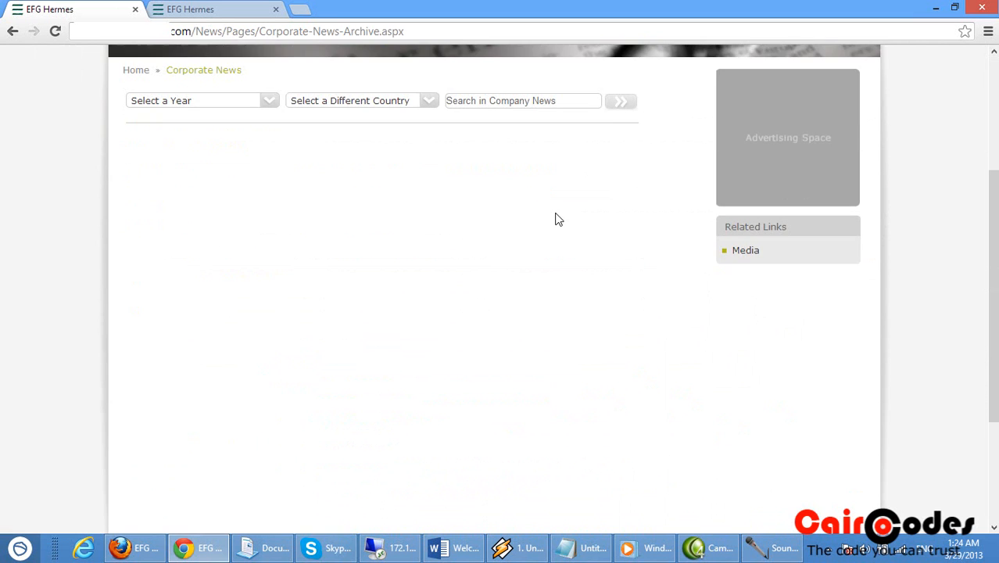
pyautogui.scroll(-2, 223, 257)
pyautogui.scroll(3, 241, 251)
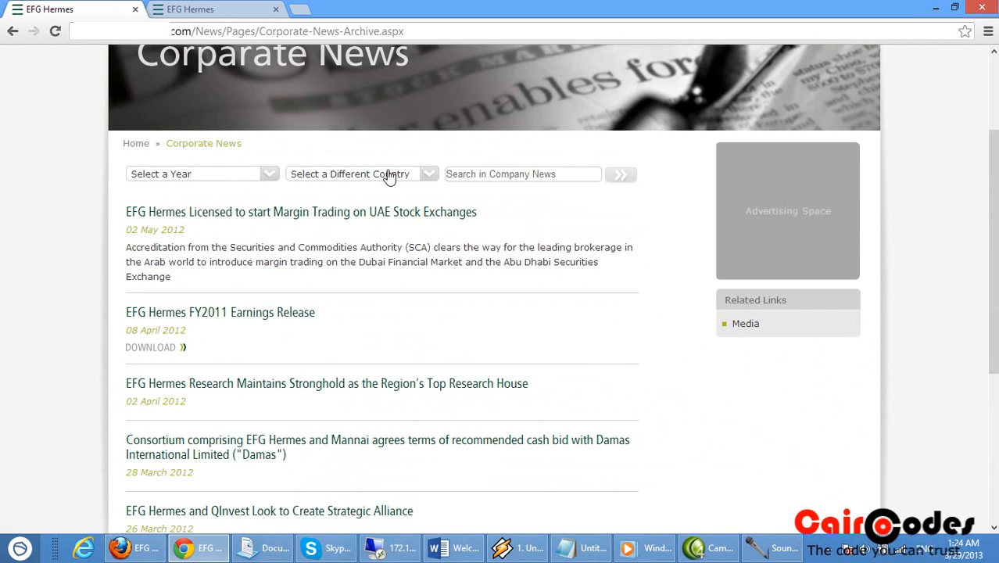
# - Examine the year choices offered by the Corporate News archive's filter, leaving the year unselected
pyautogui.click(269, 179)
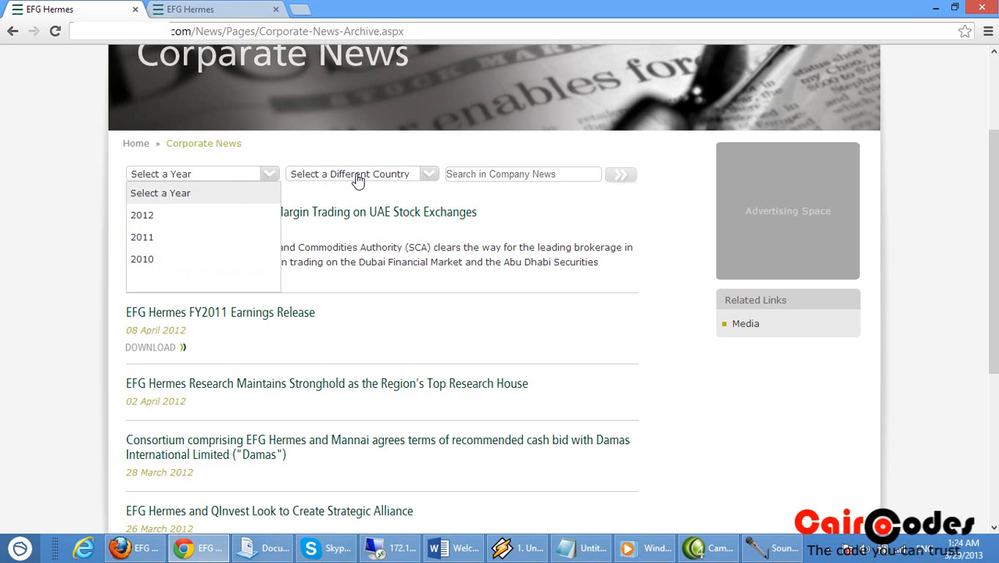
pyautogui.click(356, 178)
pyautogui.click(268, 175)
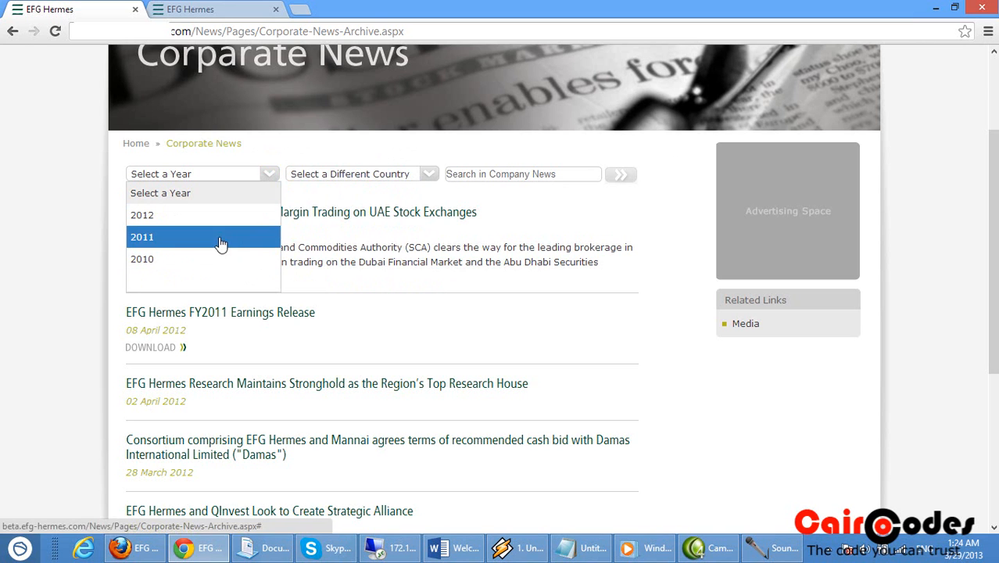
pyautogui.click(346, 251)
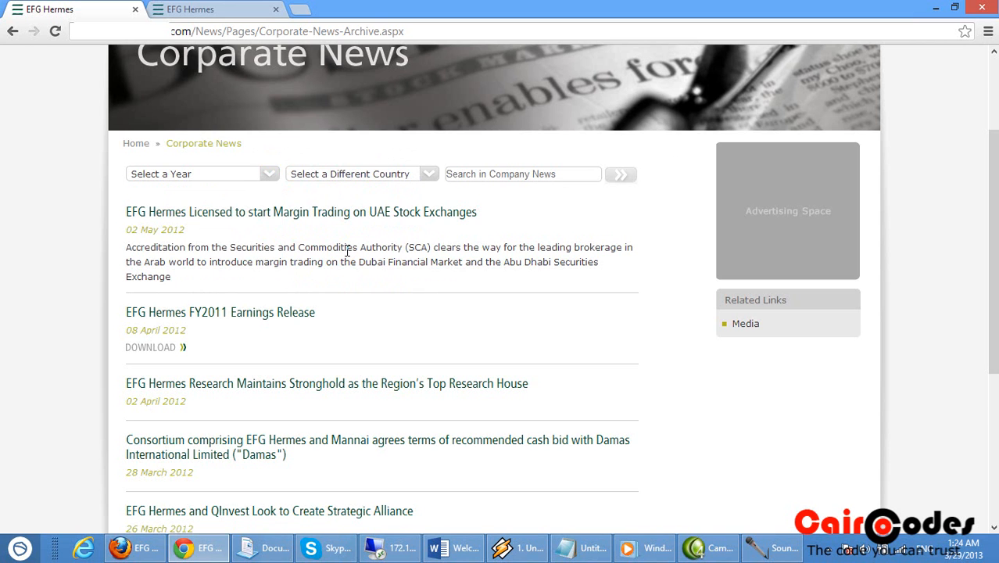
# - Search the company news for "strategic" and review the matching articles
pyautogui.click(494, 173)
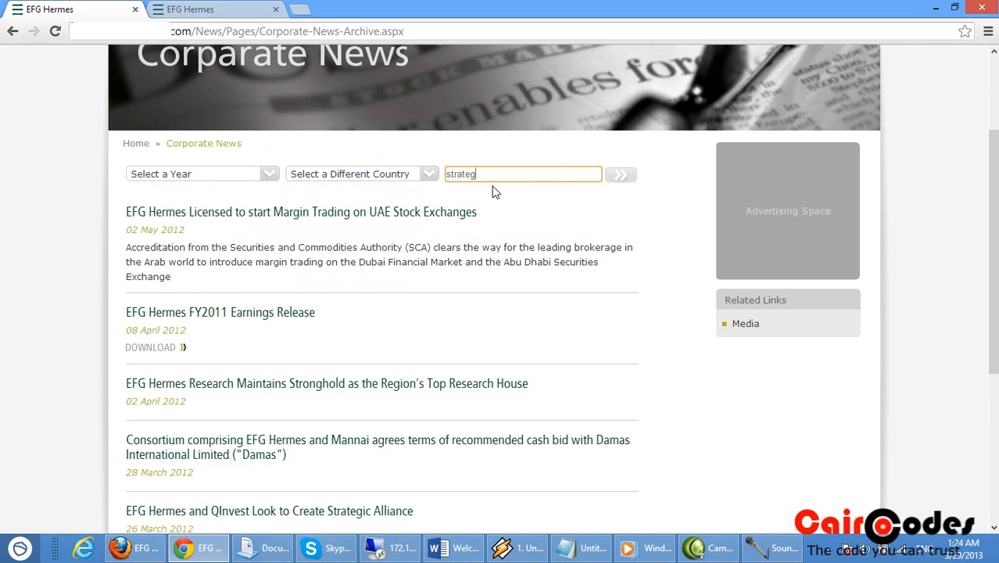
pyautogui.click(621, 175)
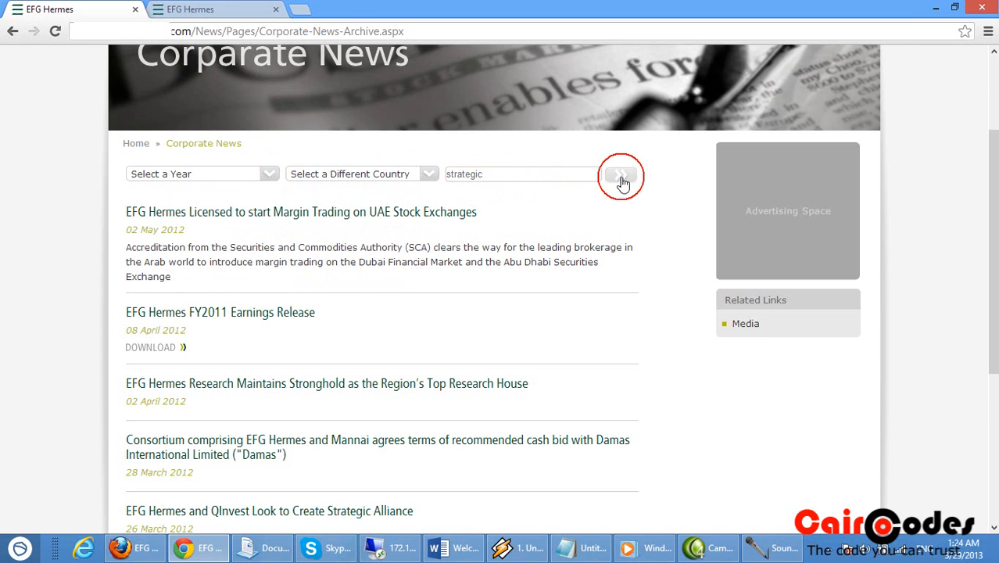
pyautogui.scroll(-2, 469, 313)
pyautogui.scroll(-2, 466, 318)
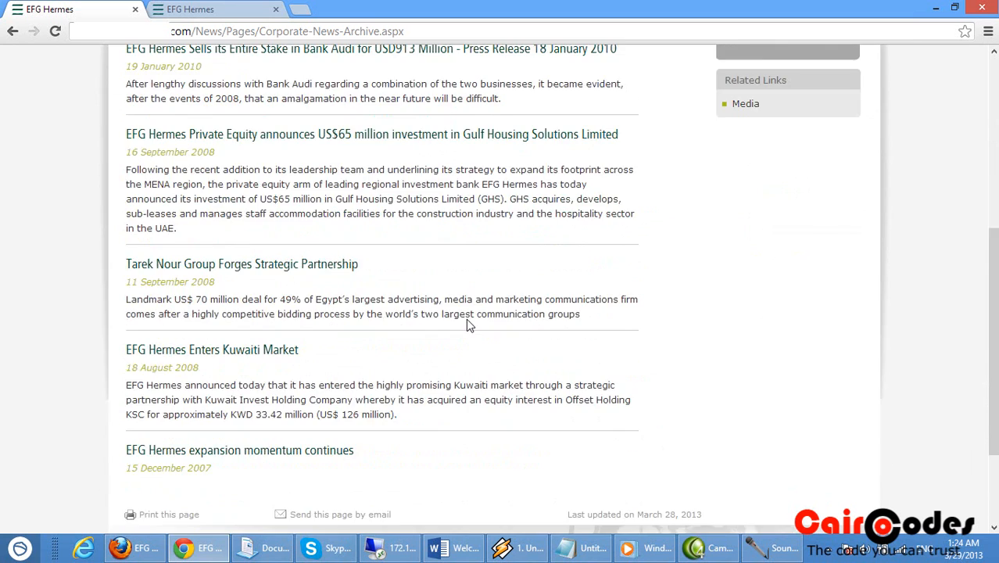
pyautogui.scroll(4, 466, 318)
pyautogui.scroll(1, 466, 319)
pyautogui.scroll(-1, 466, 318)
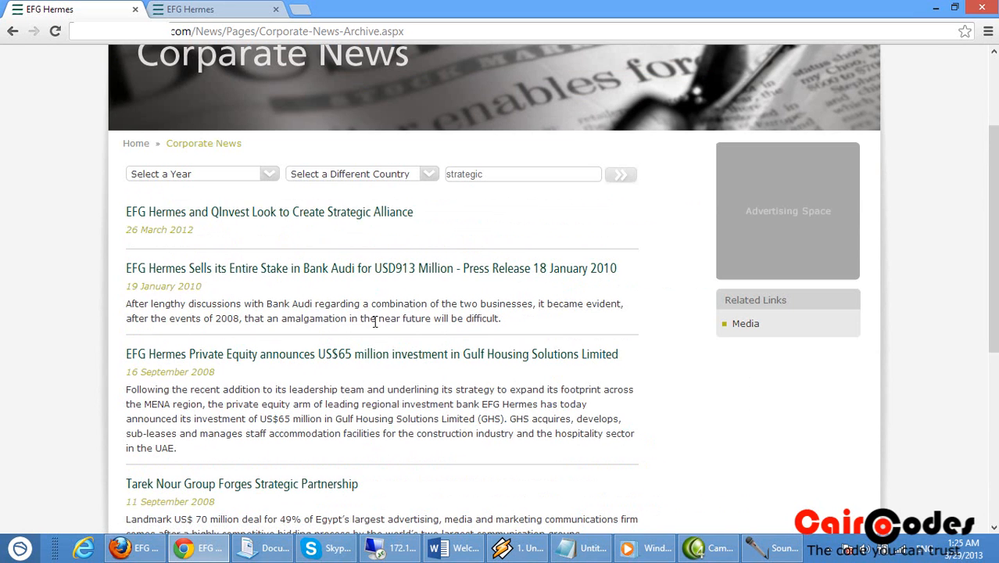
# - Open the article on EFG Hermes selling its stake in Bank Audi in a new browser tab and view it
pyautogui.rightClick(386, 270)
pyautogui.click(411, 271)
pyautogui.click(349, 9)
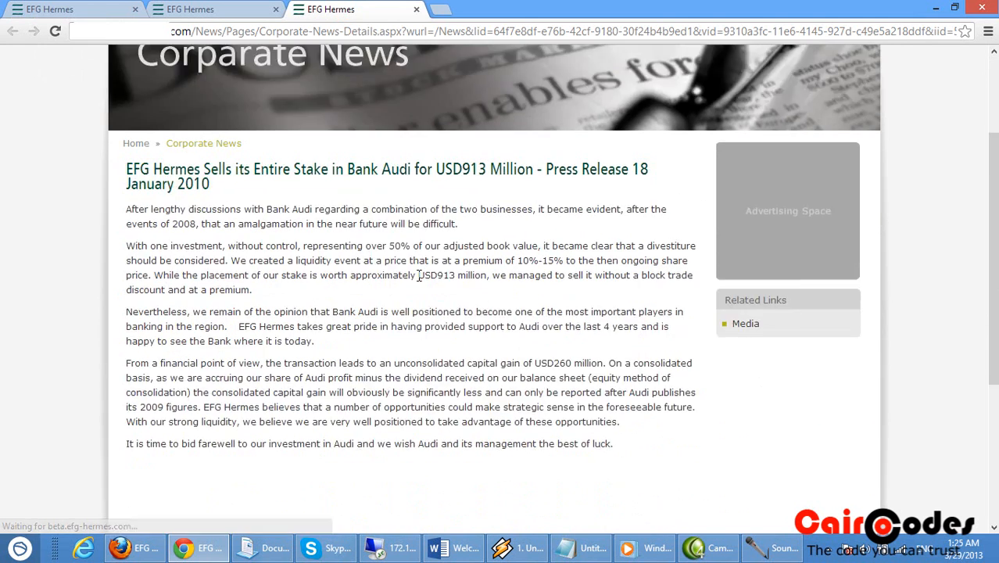
# - Find "str" within the Bank Audi article and highlight the word "strategic" in its text
pyautogui.scroll(-1, 420, 275)
pyautogui.hotkey('ctrl', 'f')
pyautogui.write('str')
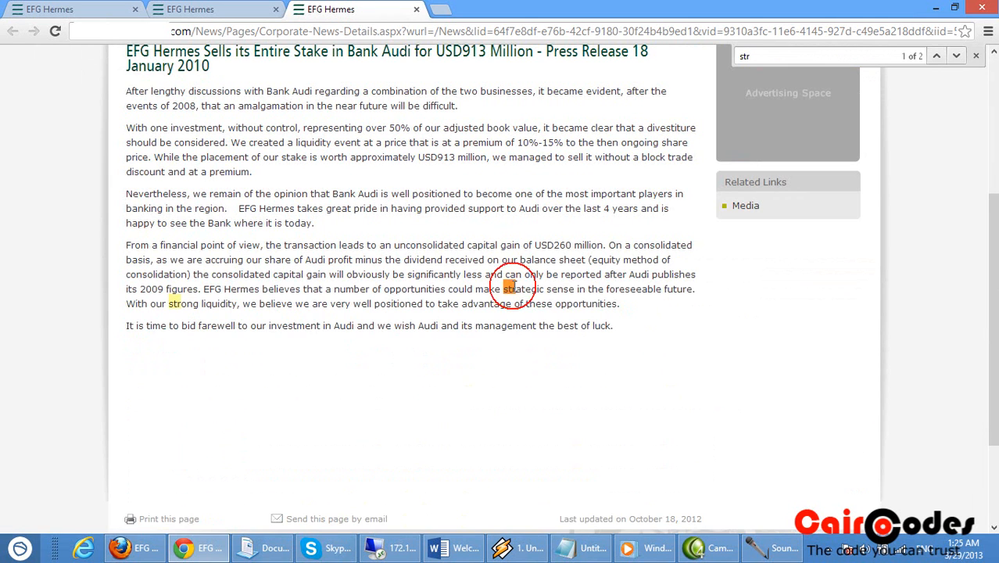
pyautogui.doubleClick(522, 289)
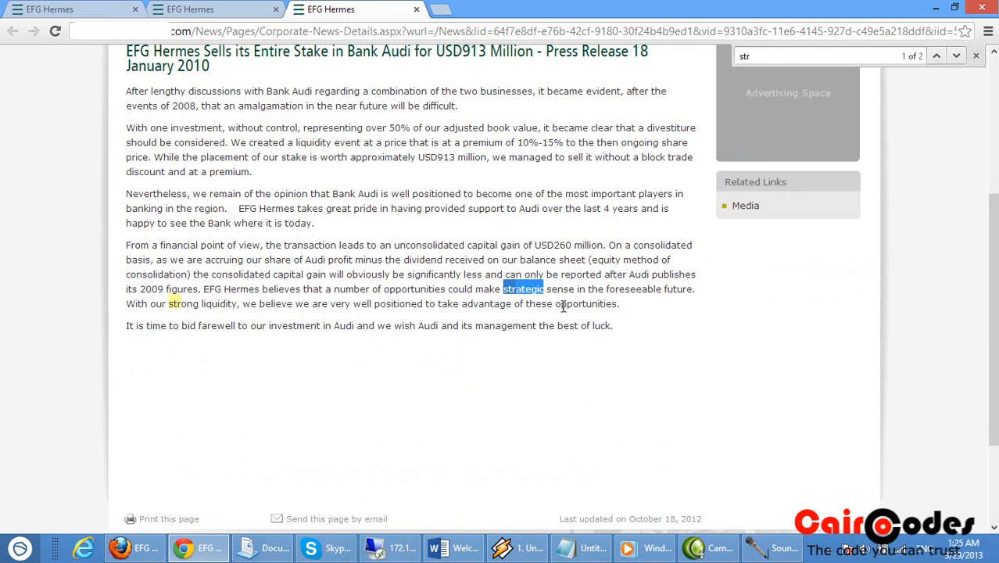
# - Close the article tab and the other extra tab, returning to the Corporate News search results
pyautogui.click(416, 10)
pyautogui.click(275, 9)
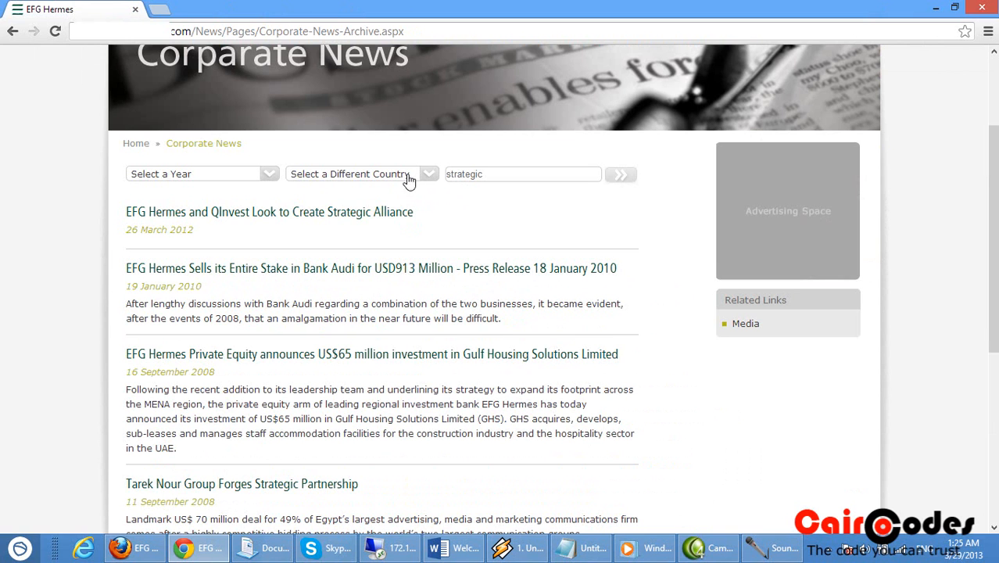
pyautogui.click(668, 264)
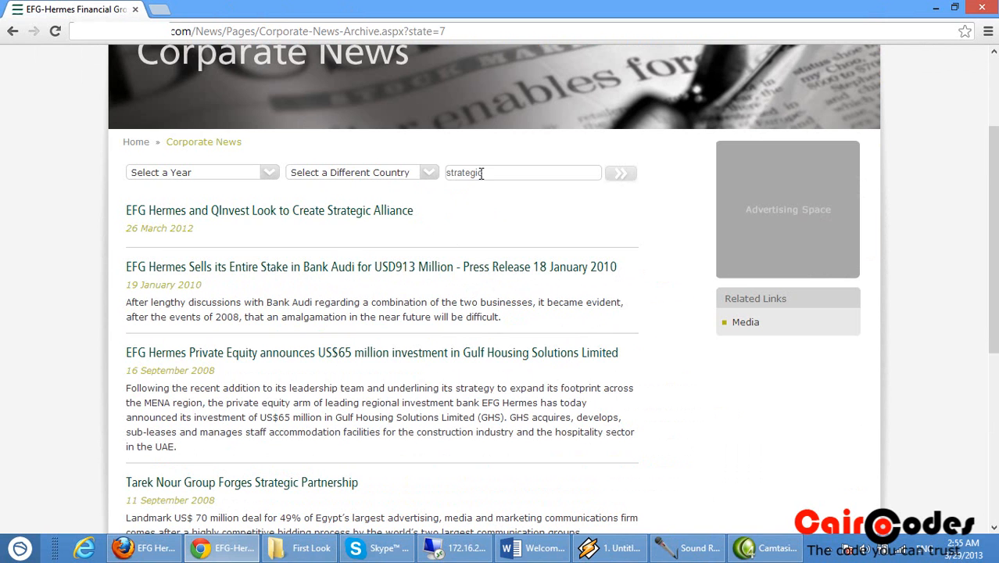
# - Clear the search term, rerun the company news search, and review the full list down to its page numbers
pyautogui.moveTo(481, 173); pyautogui.dragTo(426, 174)
pyautogui.press('BackSpace')
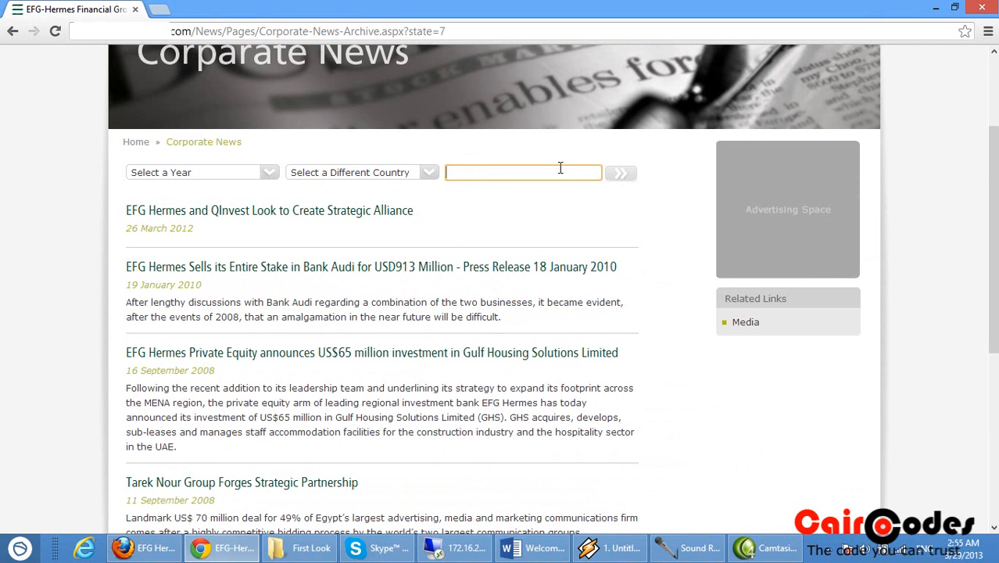
pyautogui.click(622, 181)
pyautogui.scroll(-2, 602, 206)
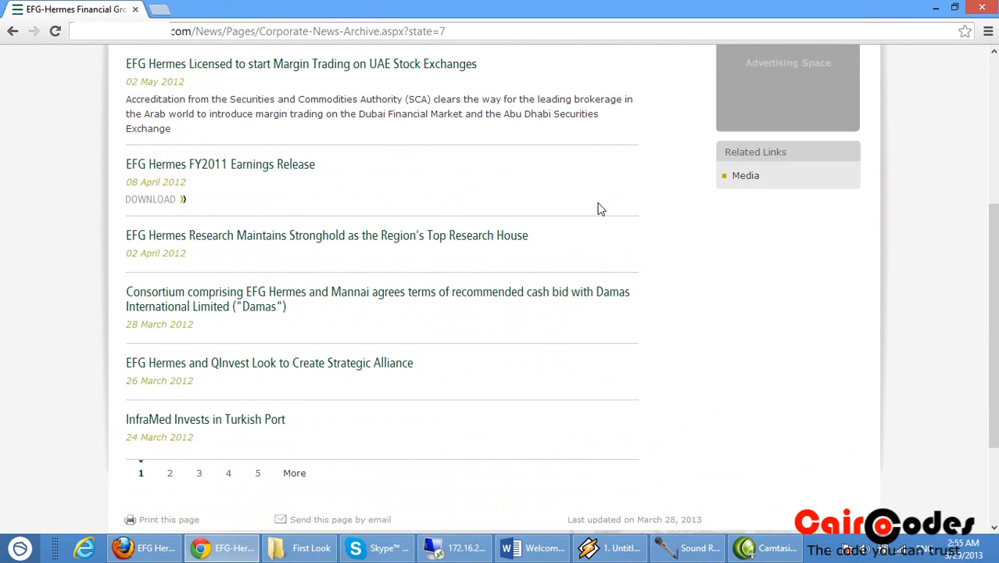
pyautogui.scroll(3, 599, 209)
pyautogui.scroll(-5, 599, 209)
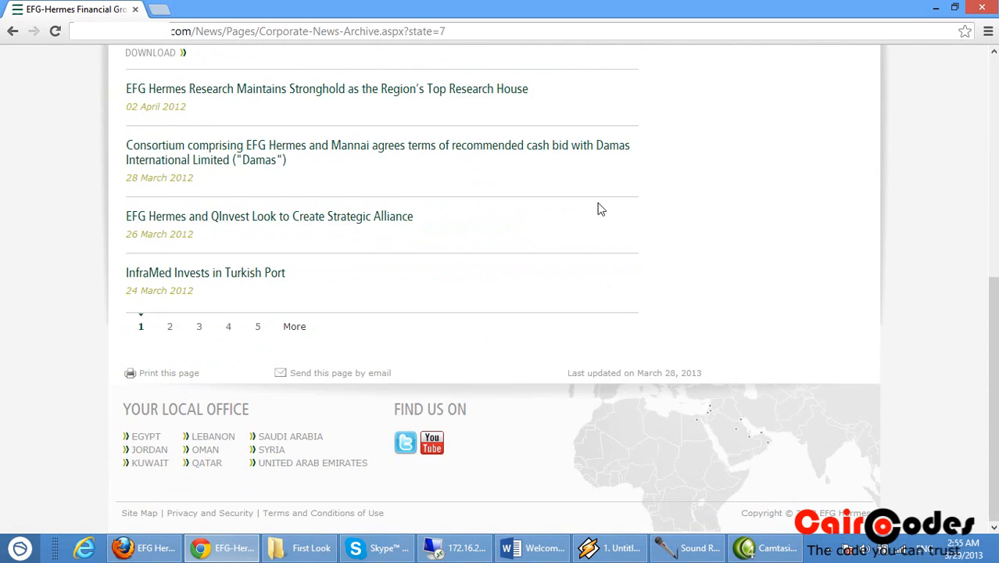
pyautogui.scroll(5, 600, 209)
pyautogui.scroll(-5, 599, 210)
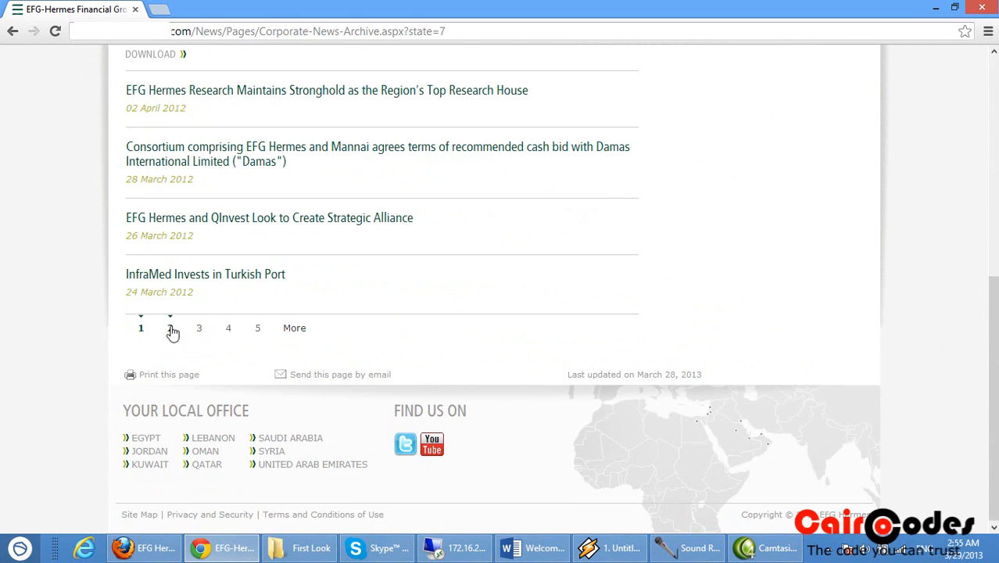
# - Shift the range of page numbers below the corporate news forward twice with More and back with Previous
pyautogui.click(293, 327)
pyautogui.click(339, 328)
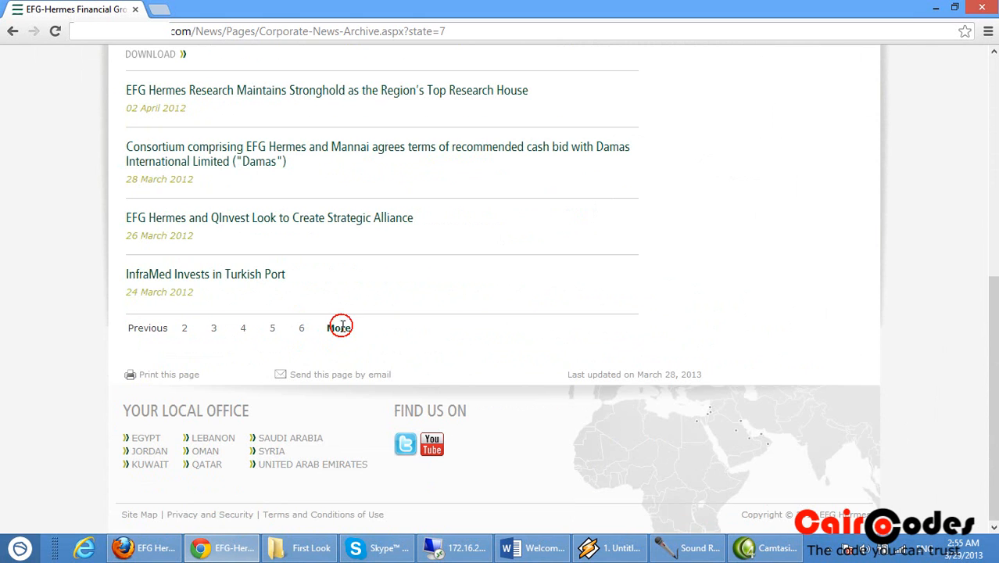
pyautogui.click(153, 329)
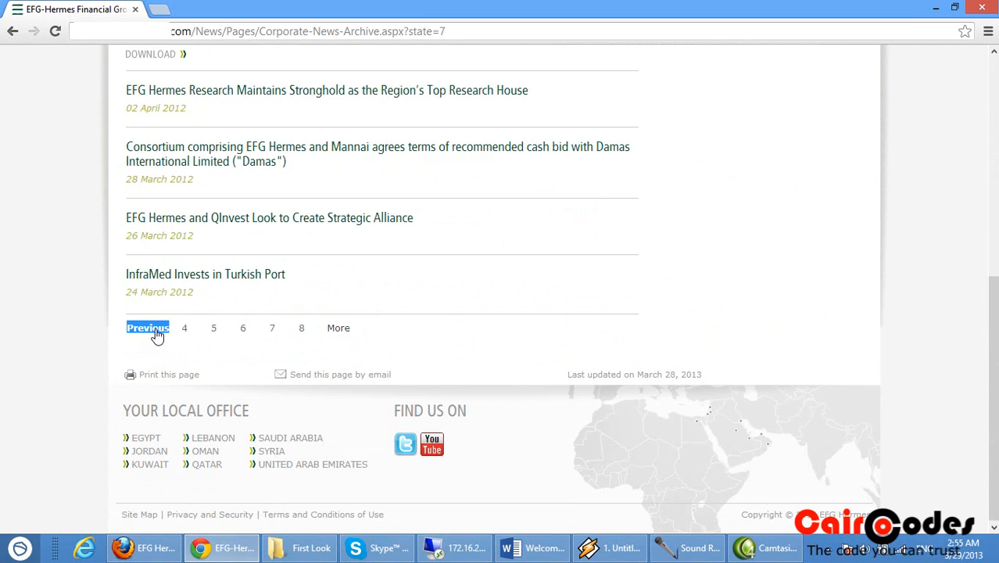
pyautogui.click(155, 332)
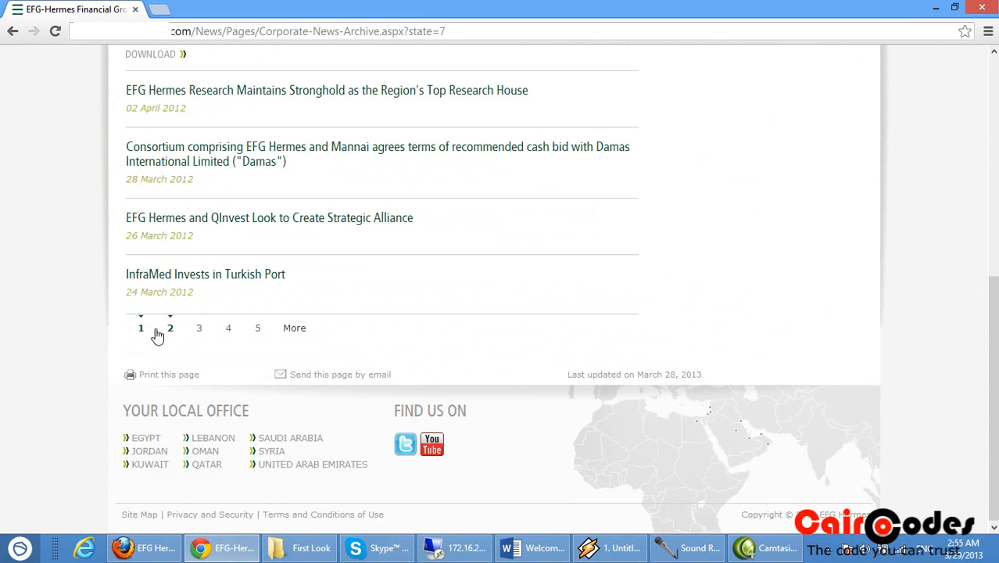
# - Open pages 3 and 4 of the Corporate News archive and look through their articles
pyautogui.click(200, 329)
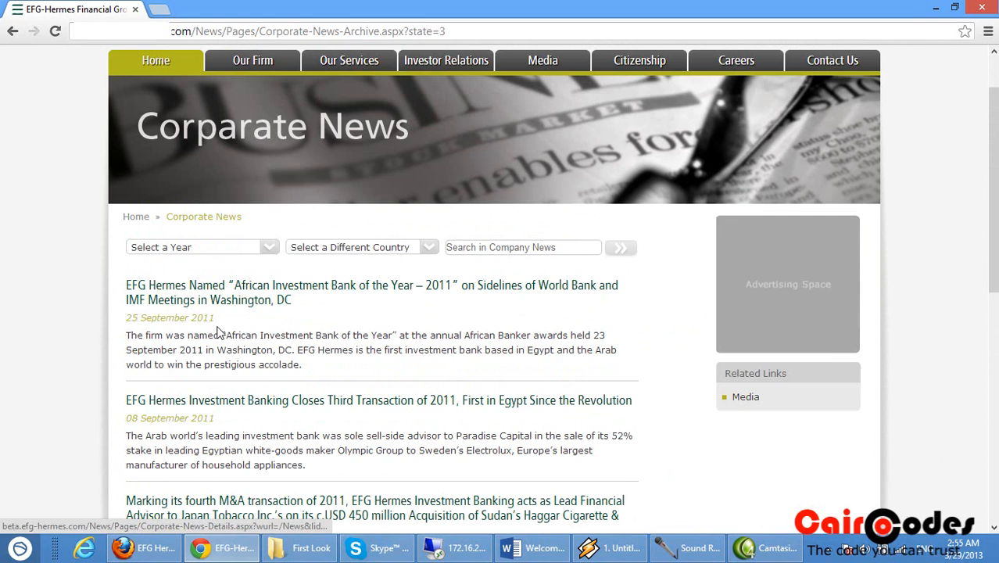
pyautogui.scroll(-6, 219, 334)
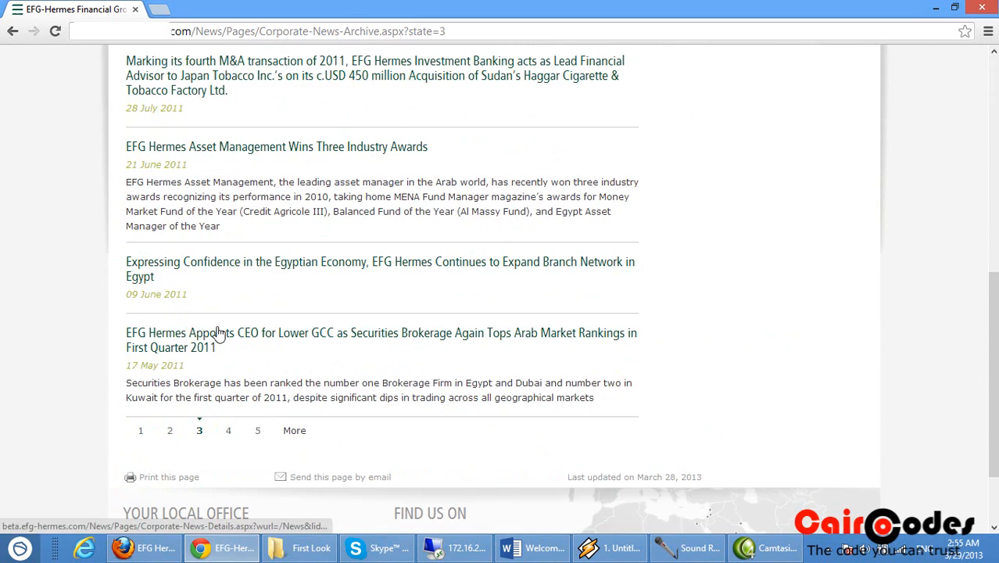
pyautogui.click(228, 429)
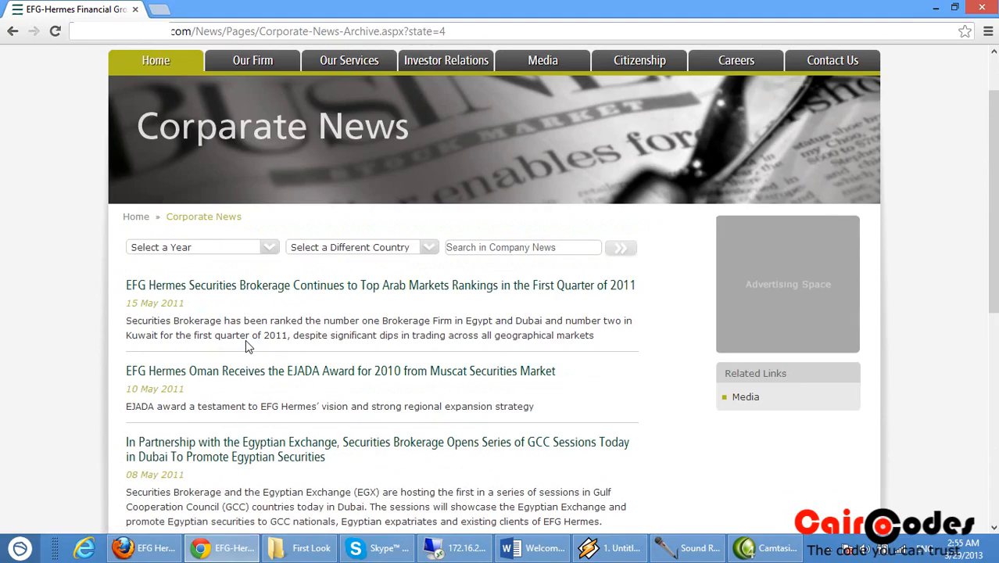
pyautogui.scroll(-4, 245, 346)
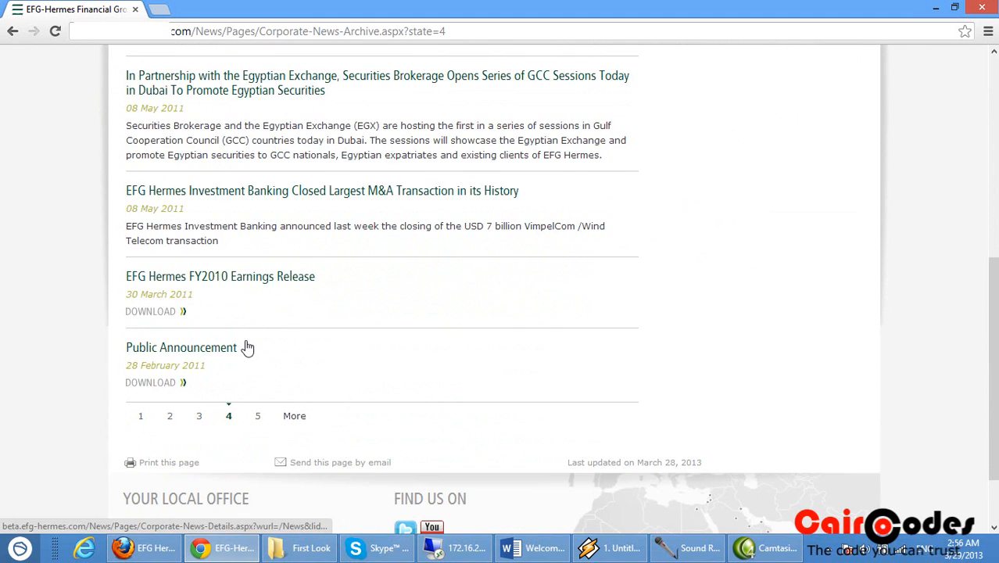
pyautogui.scroll(3, 247, 346)
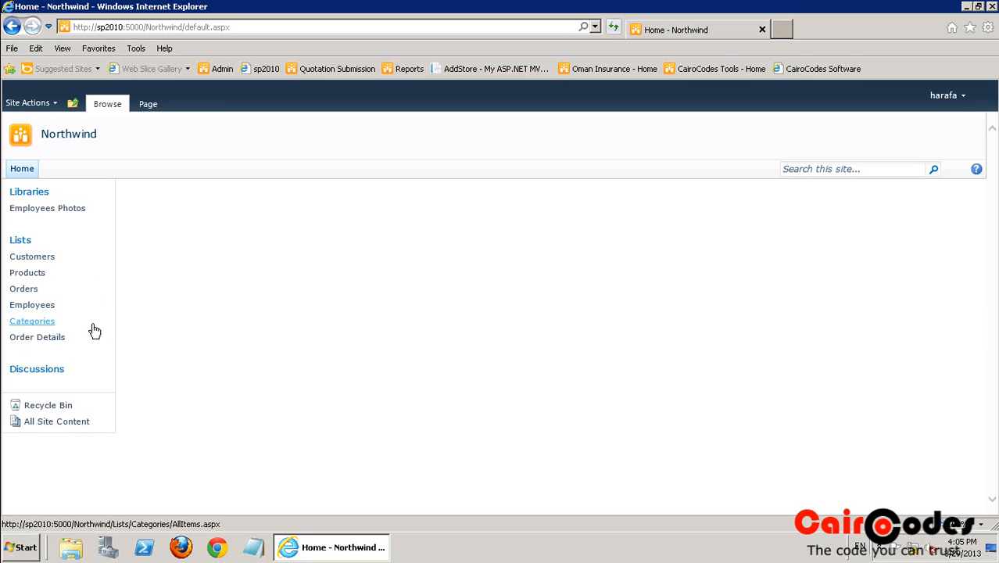
# - Look through the SharePoint Northwind site's Customers, Employees, Orders, Categories and Order Details lists and the Employees Photos library, then return to its home page
pyautogui.click(31, 258)
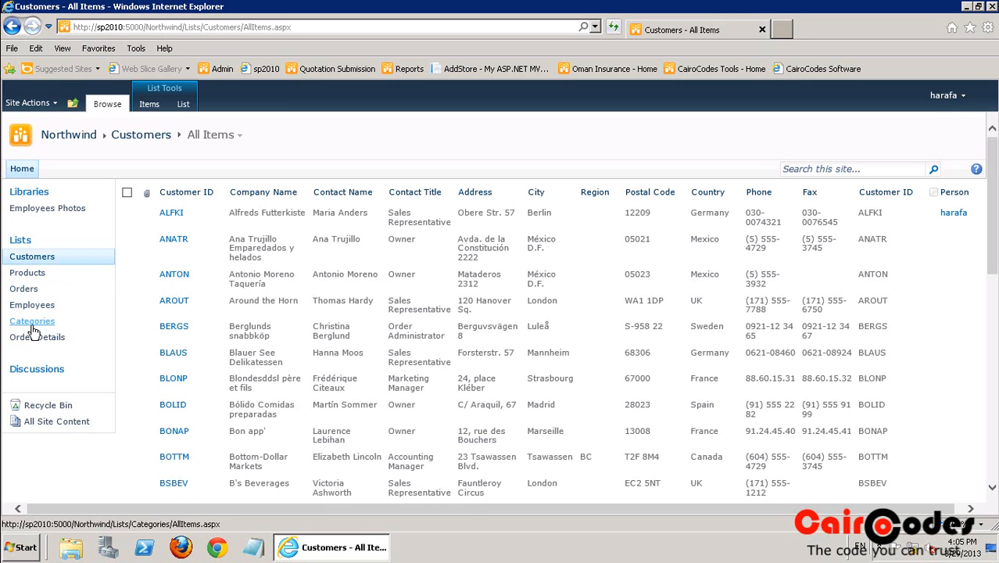
pyautogui.click(30, 305)
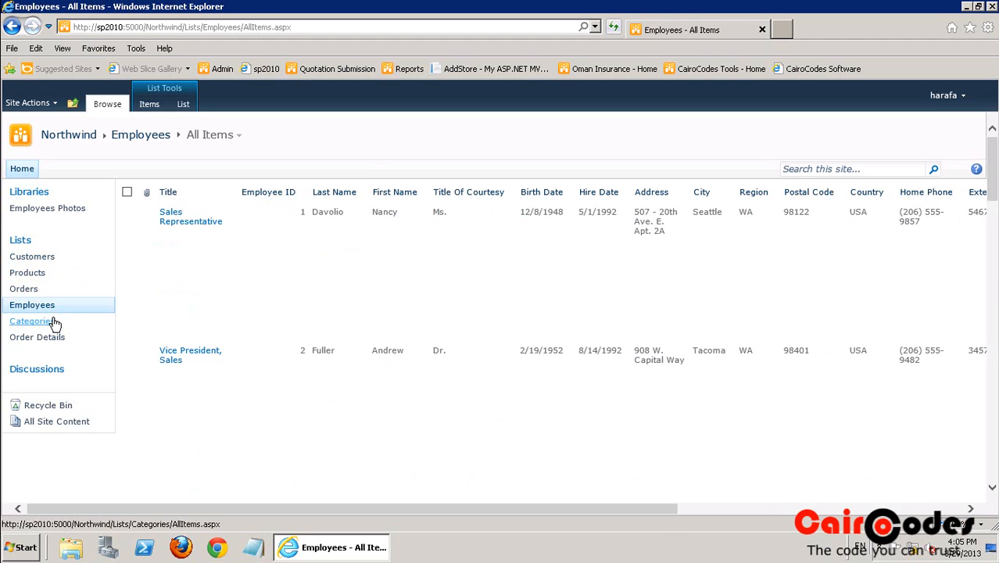
pyautogui.click(25, 289)
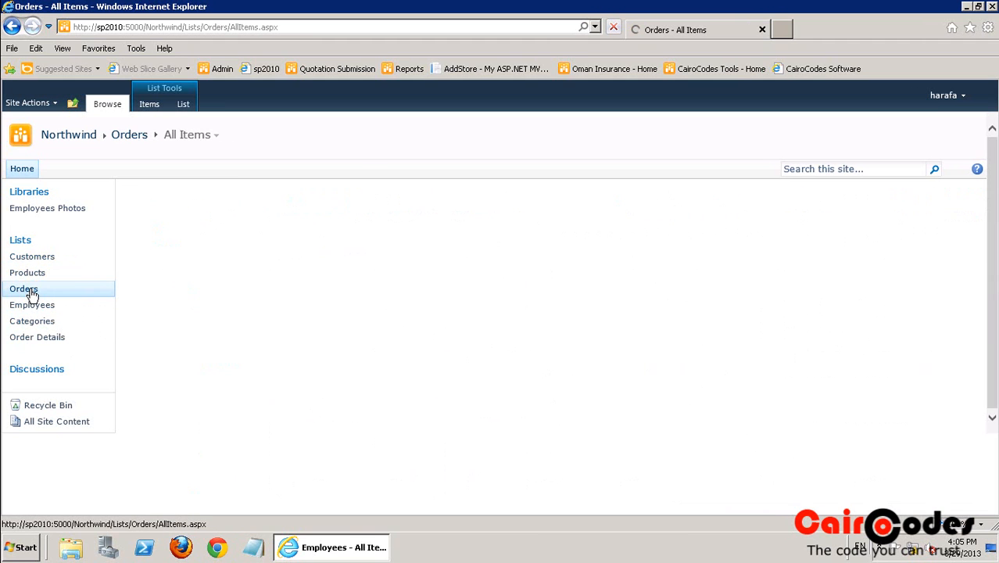
pyautogui.click(35, 323)
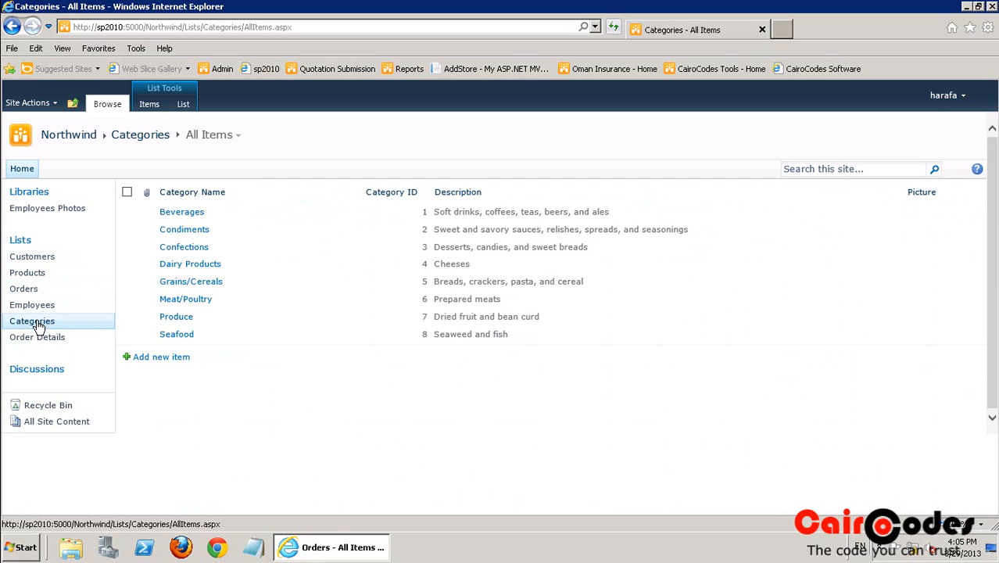
pyautogui.click(45, 340)
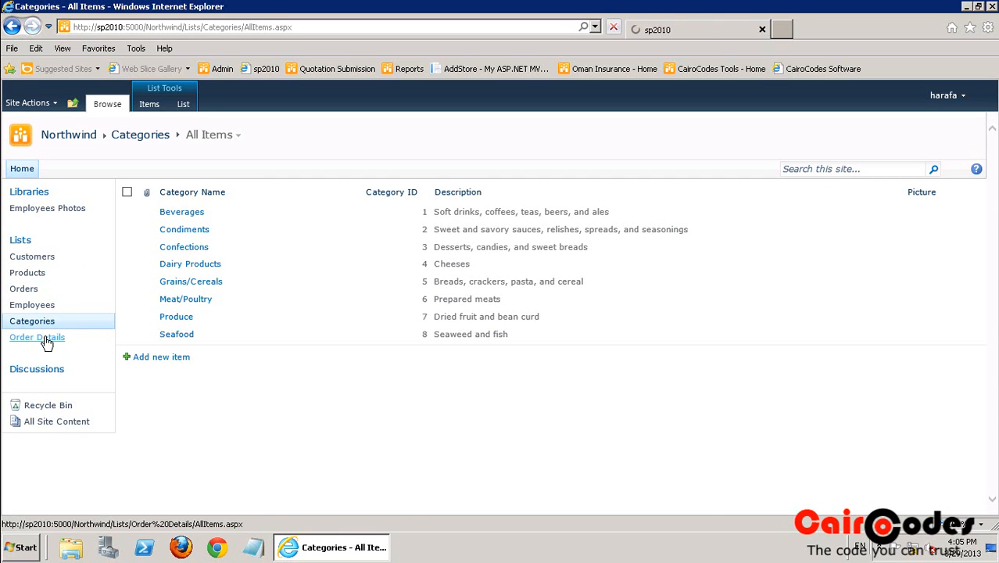
pyautogui.click(55, 212)
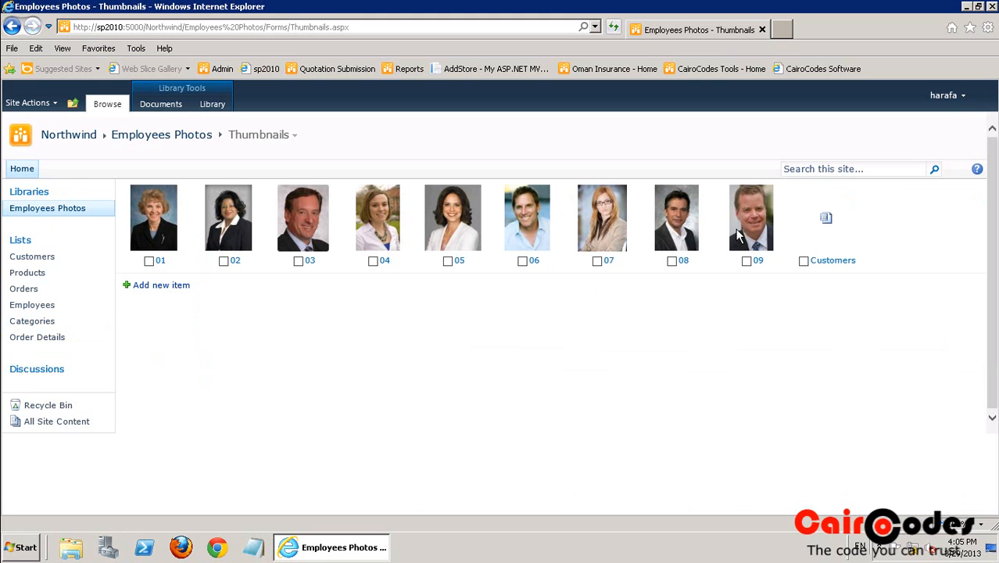
pyautogui.click(23, 169)
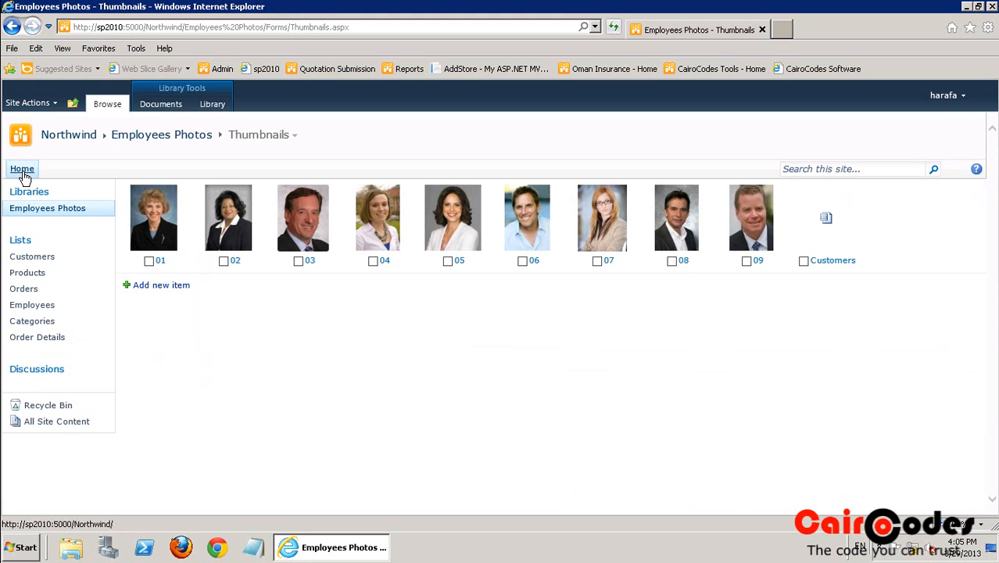
pyautogui.click(23, 172)
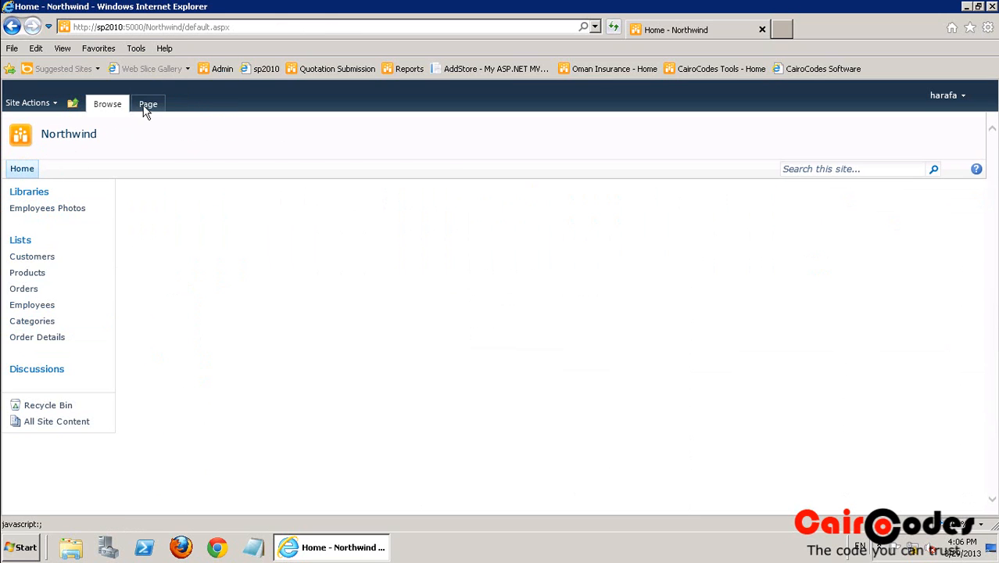
# - Put the Northwind home page into edit mode and add the CairoCodes List Viewer WebPart to the Left zone
pyautogui.click(146, 105)
pyautogui.click(25, 135)
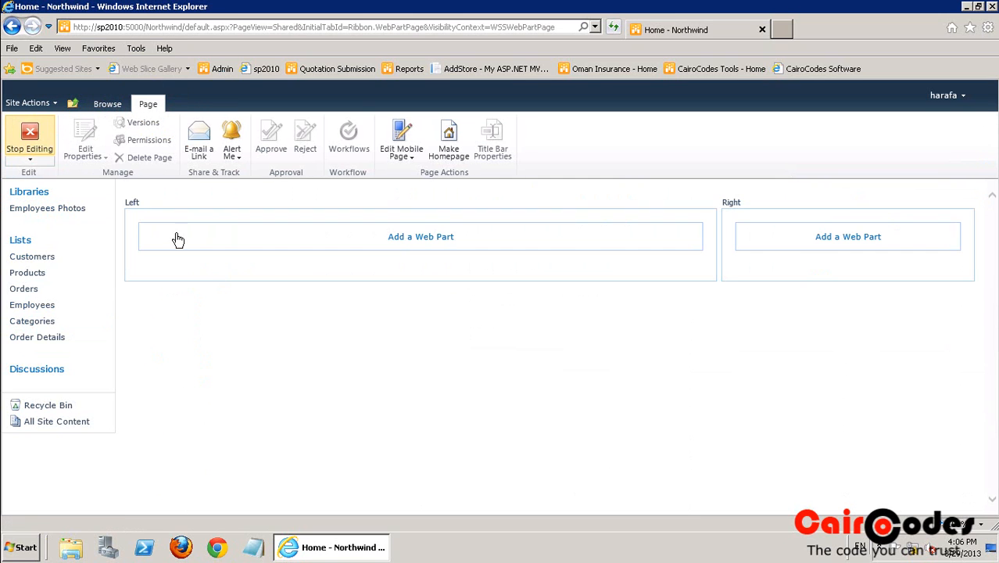
pyautogui.click(408, 234)
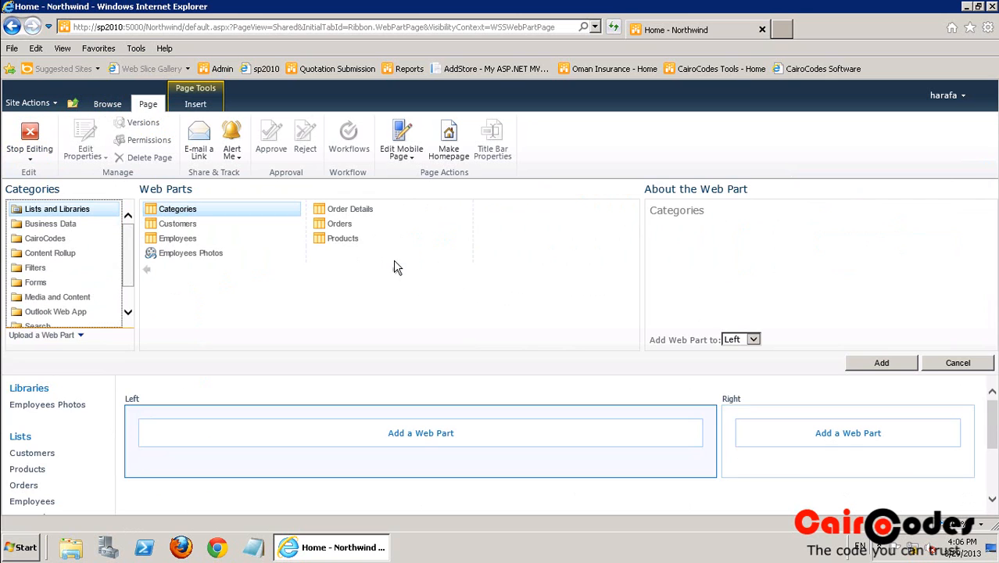
pyautogui.click(128, 234)
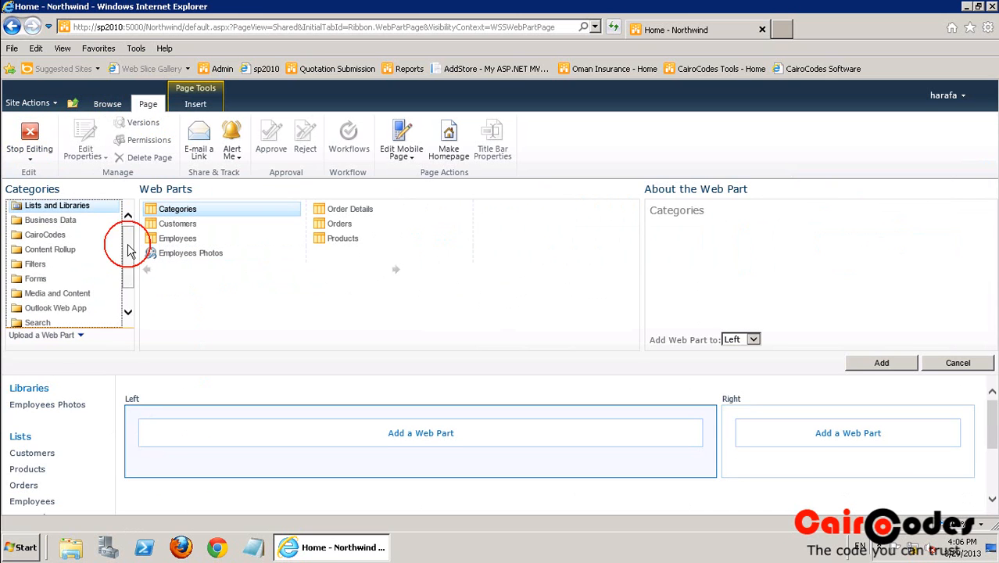
pyautogui.click(63, 230)
pyautogui.moveTo(164, 209); pyautogui.dragTo(180, 211)
pyautogui.click(889, 363)
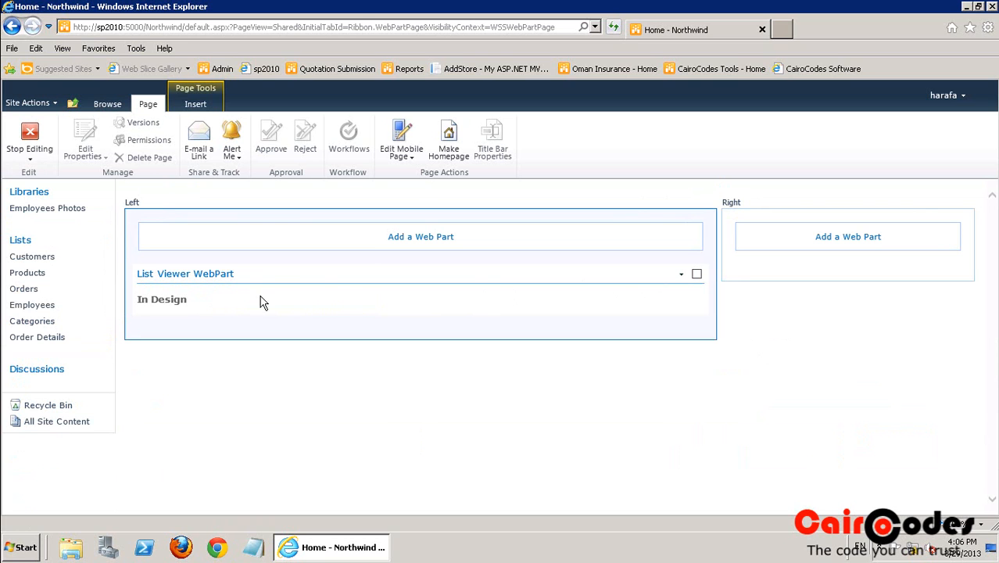
# - Edit the List Viewer WebPart and choose the Employees list under Northwind as its source
pyautogui.click(680, 273)
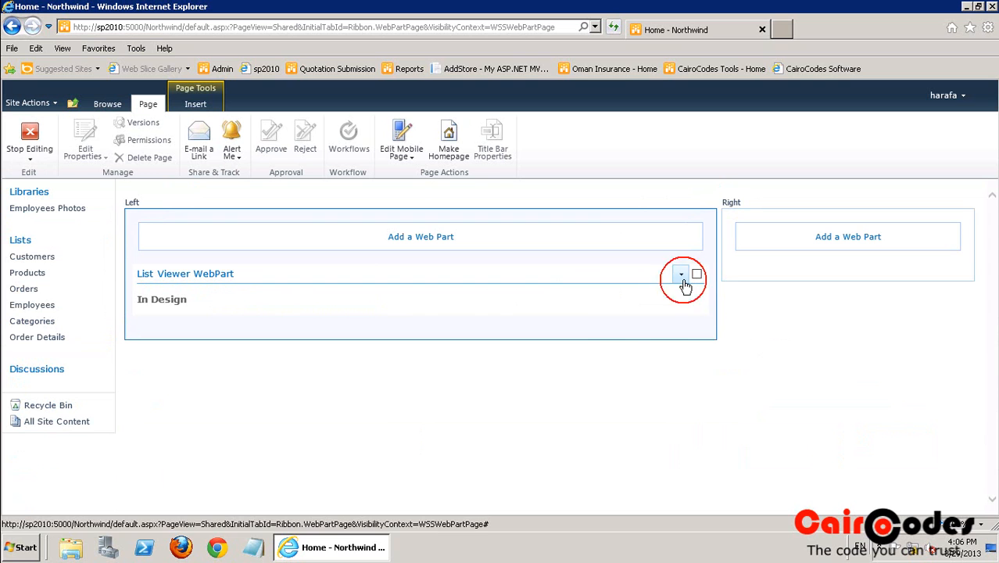
pyautogui.click(649, 341)
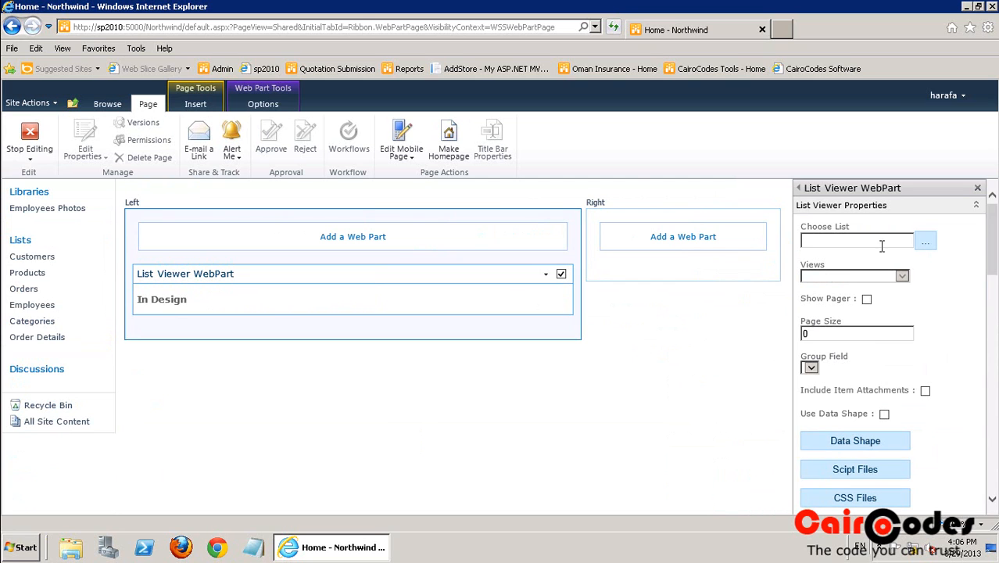
pyautogui.click(833, 240)
pyautogui.click(923, 243)
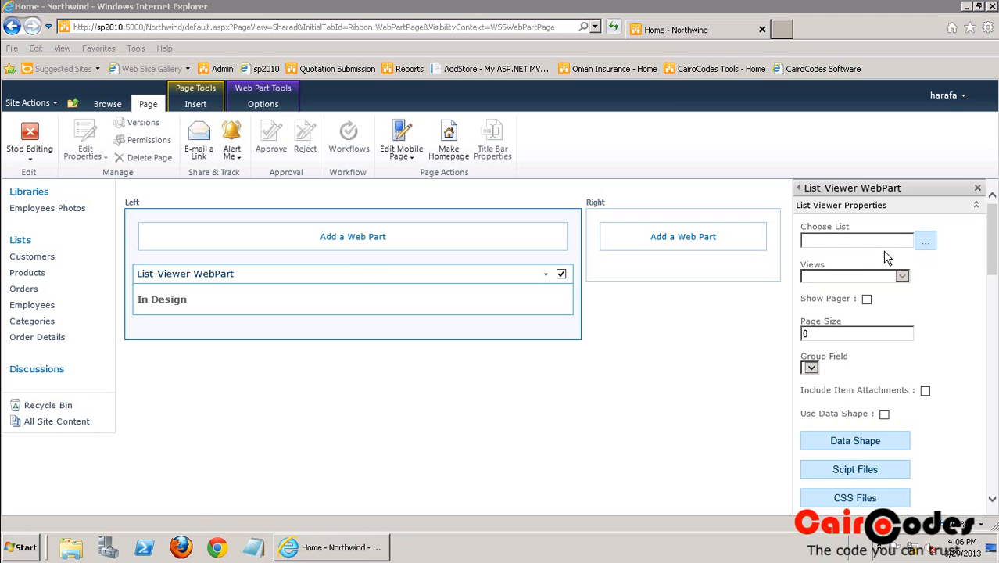
pyautogui.click(344, 154)
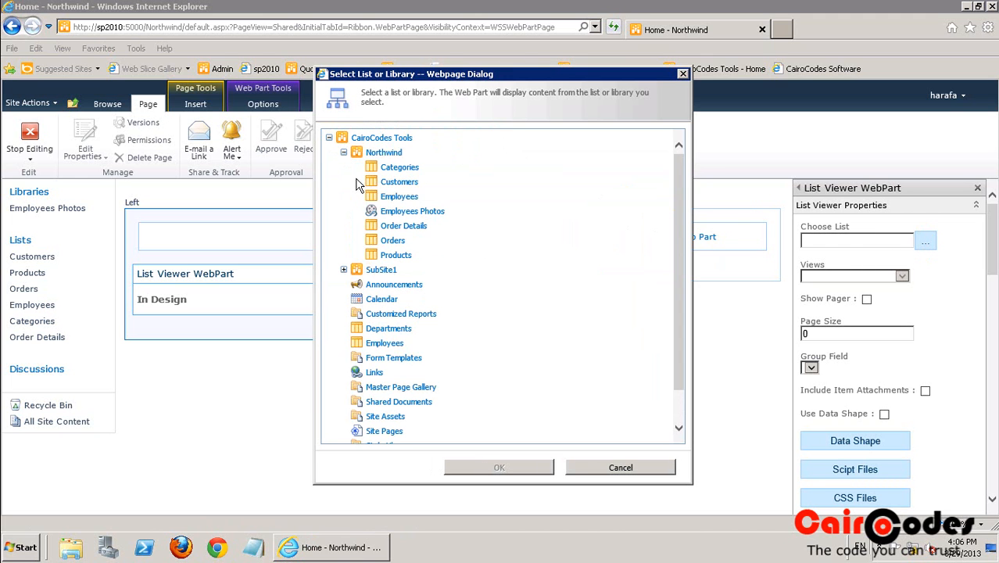
pyautogui.click(395, 196)
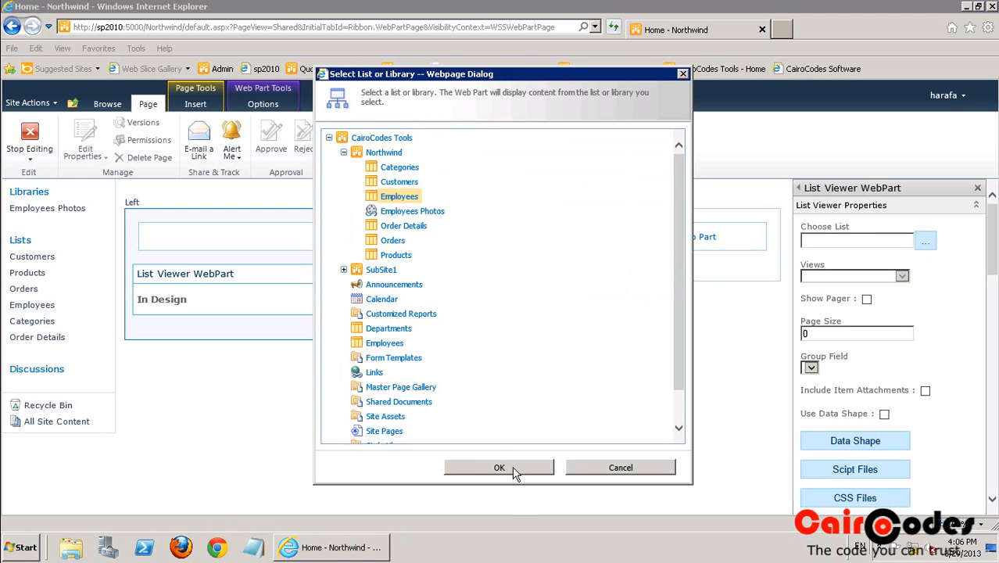
pyautogui.click(500, 467)
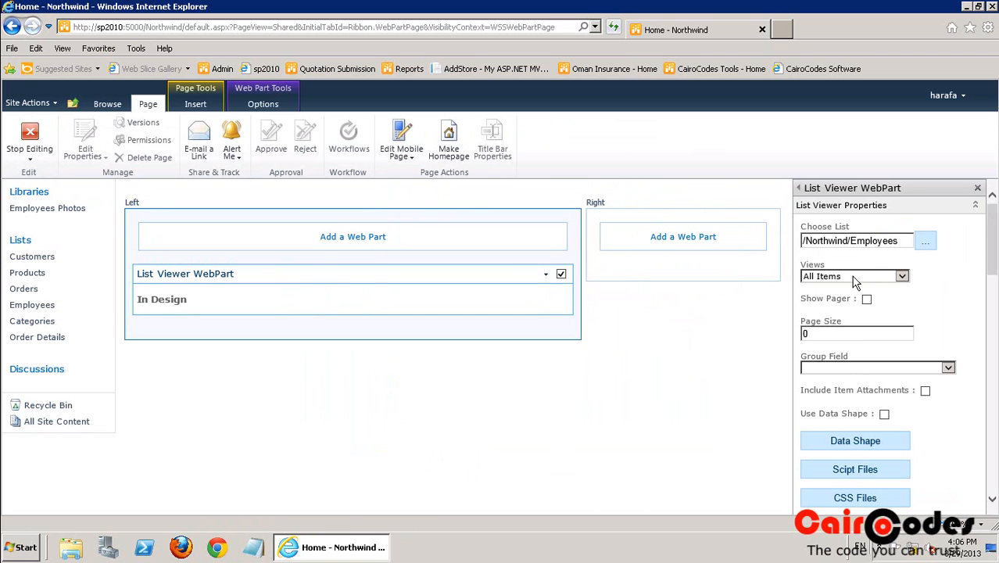
# - Open the web part's Item Template and write a div with the style "border:1px solid blue", including its closing tag
pyautogui.moveTo(996, 247); pyautogui.dragTo(992, 318)
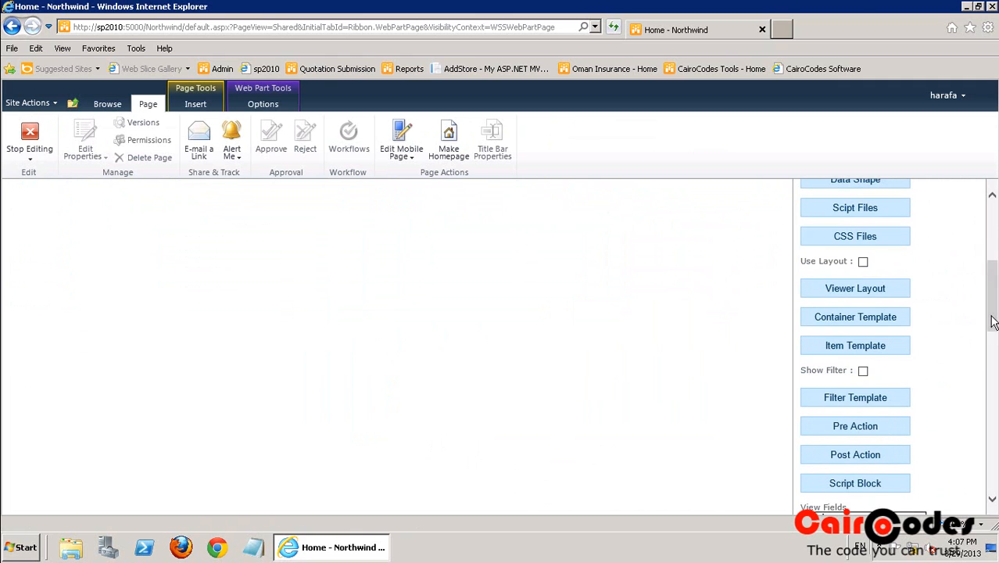
pyautogui.click(828, 350)
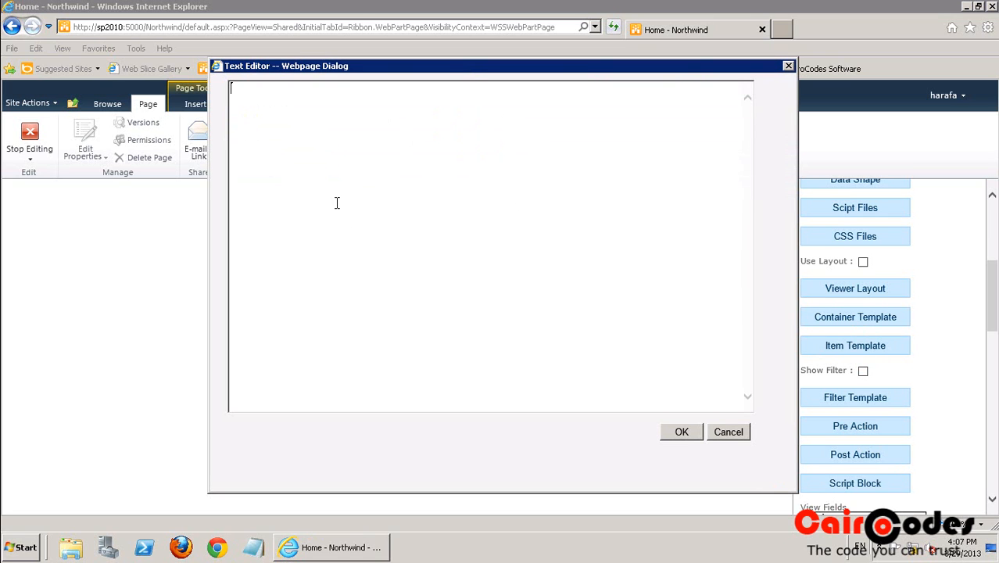
pyautogui.click(320, 167)
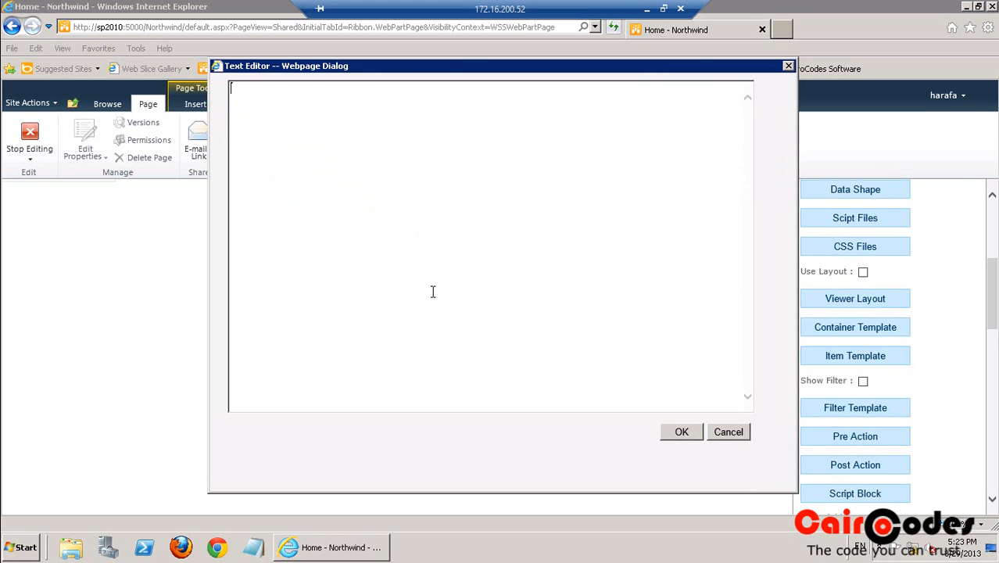
pyautogui.write('<div st')
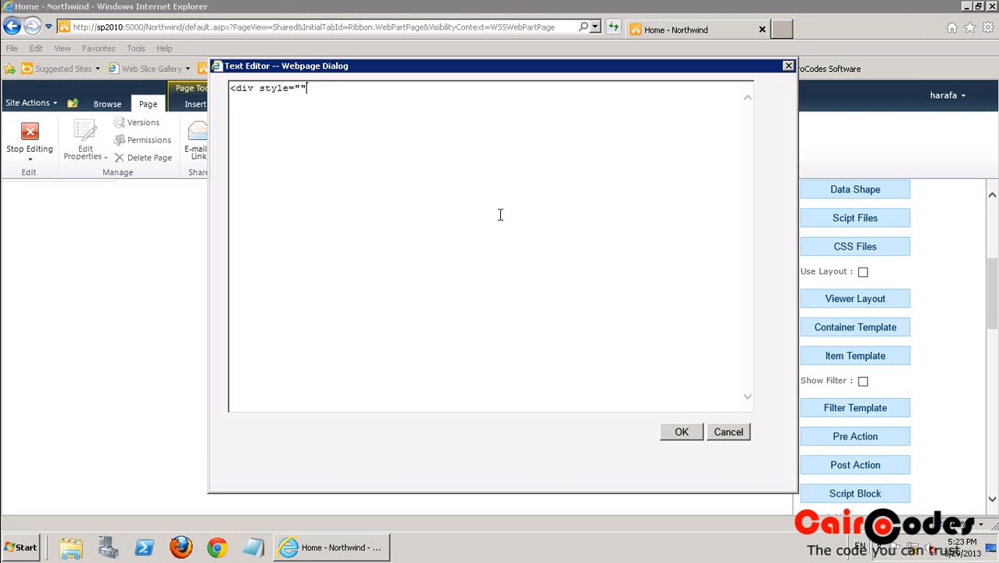
pyautogui.write('yle="border:1px solid blue')
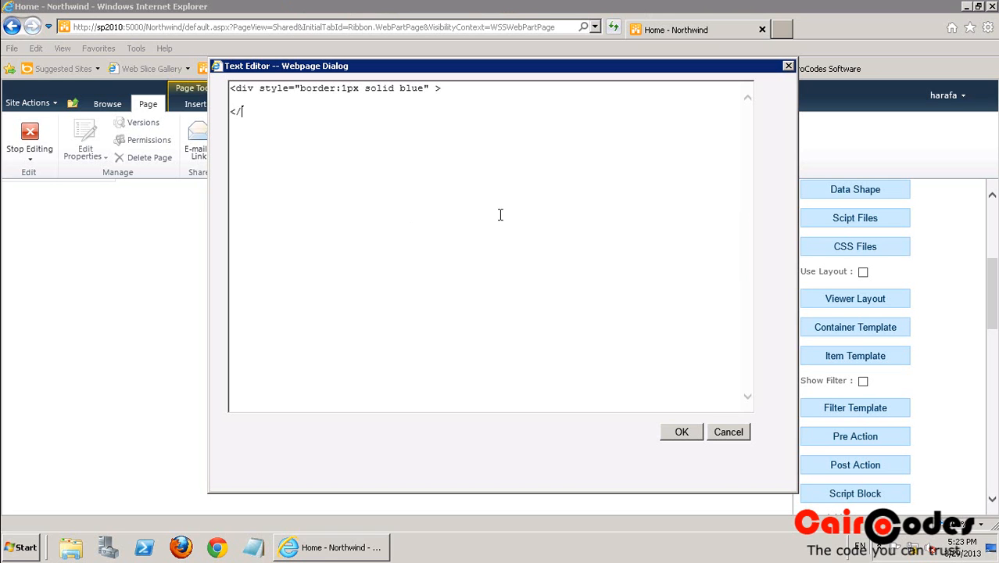
pyautogui.press('Return')
pyautogui.press('Return')
pyautogui.press('Up')
# - Add the lines "First Name :", "Last Name :" and "City :" inside the div, each ending in <br/>, and accept the template
pyautogui.write('First Name : <br/>')
pyautogui.press('Return')
pyautogui.write('Last Name : <')
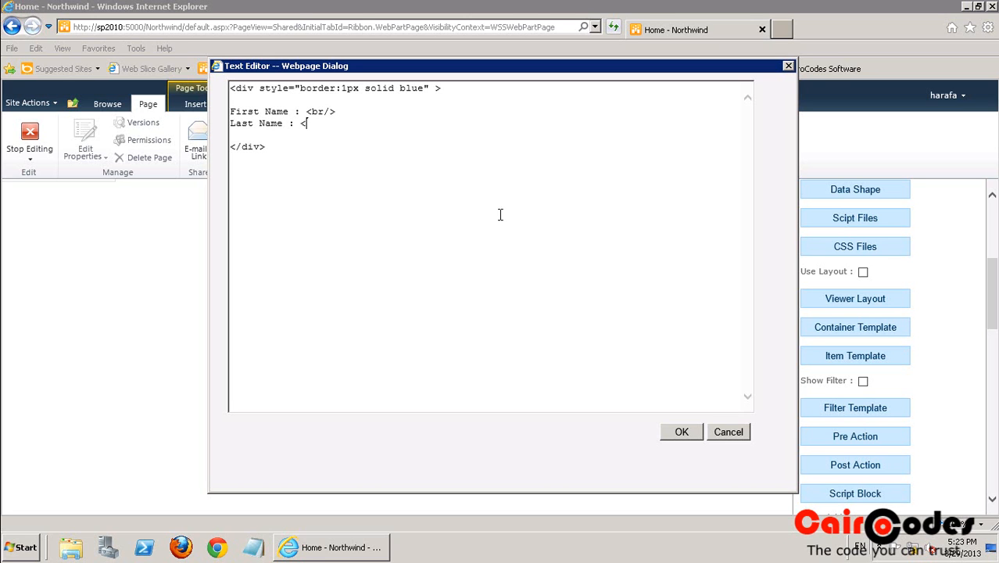
pyautogui.write('br/>')
pyautogui.press('Return')
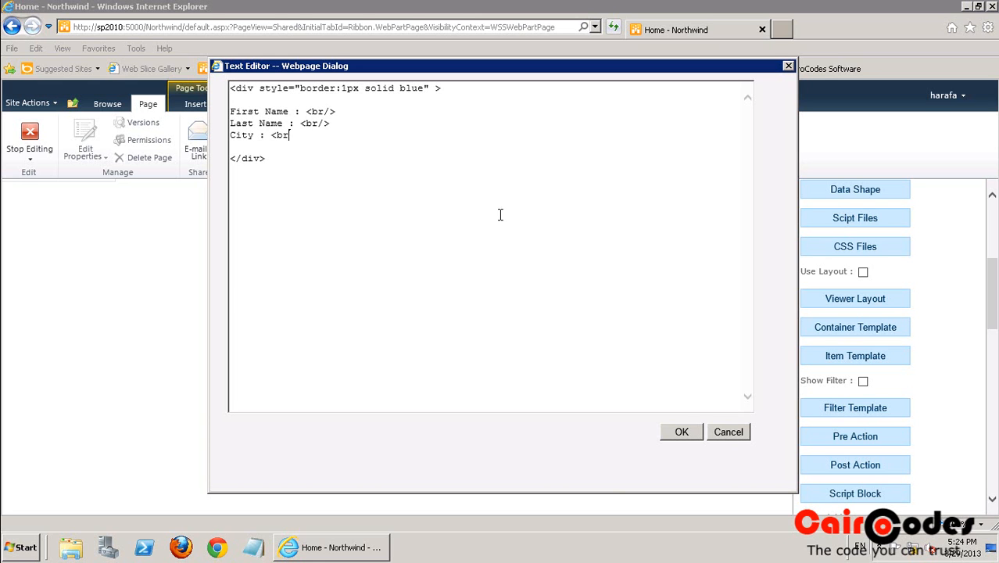
pyautogui.click(679, 431)
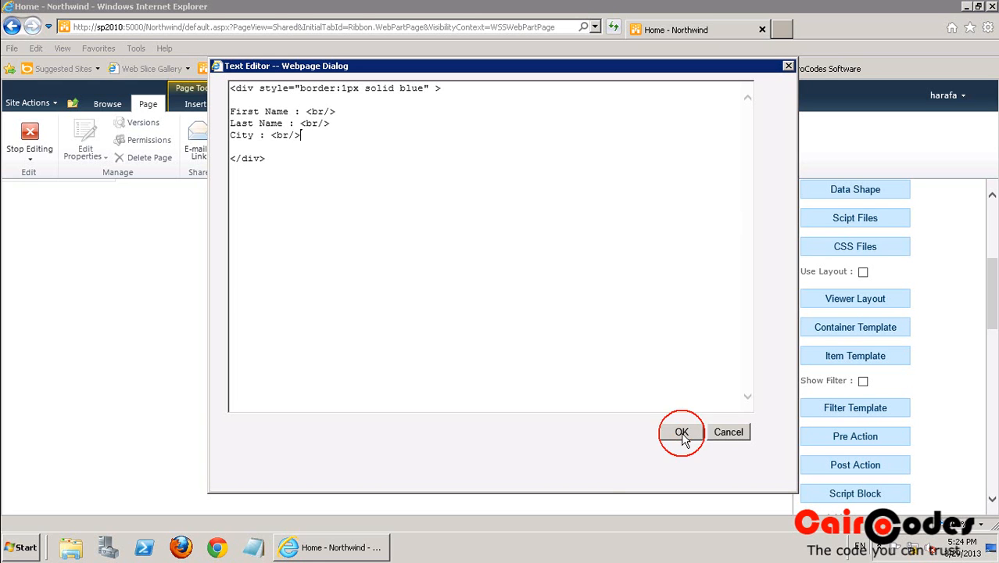
# - Save the List Viewer WebPart's properties and stop editing the page
pyautogui.scroll(-10, 682, 440)
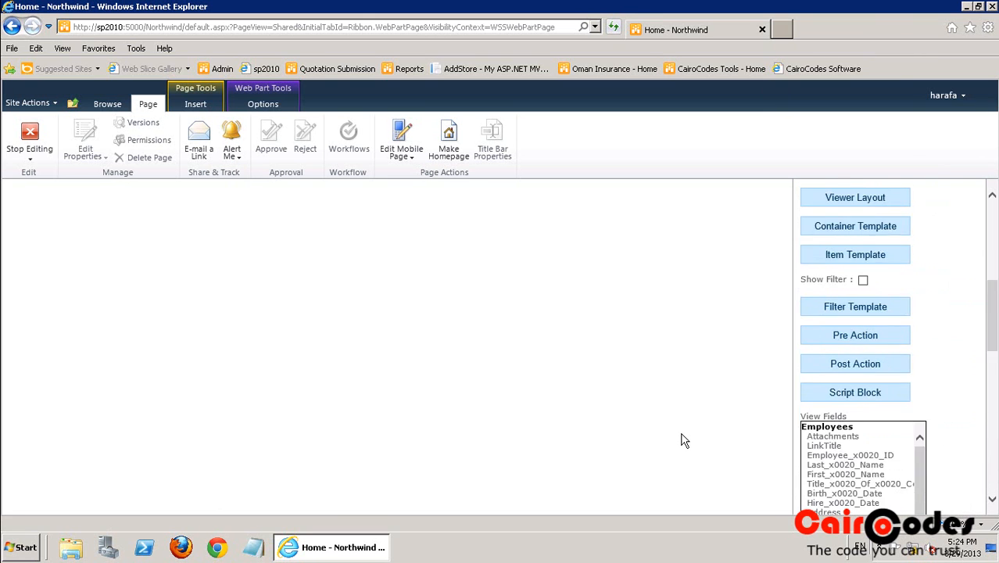
pyautogui.scroll(-10, 682, 440)
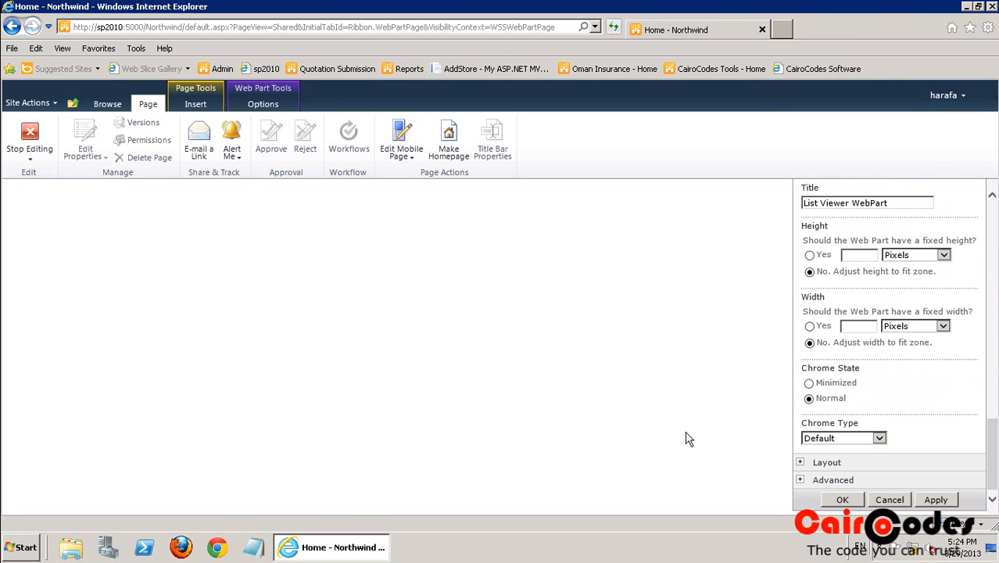
pyautogui.click(842, 500)
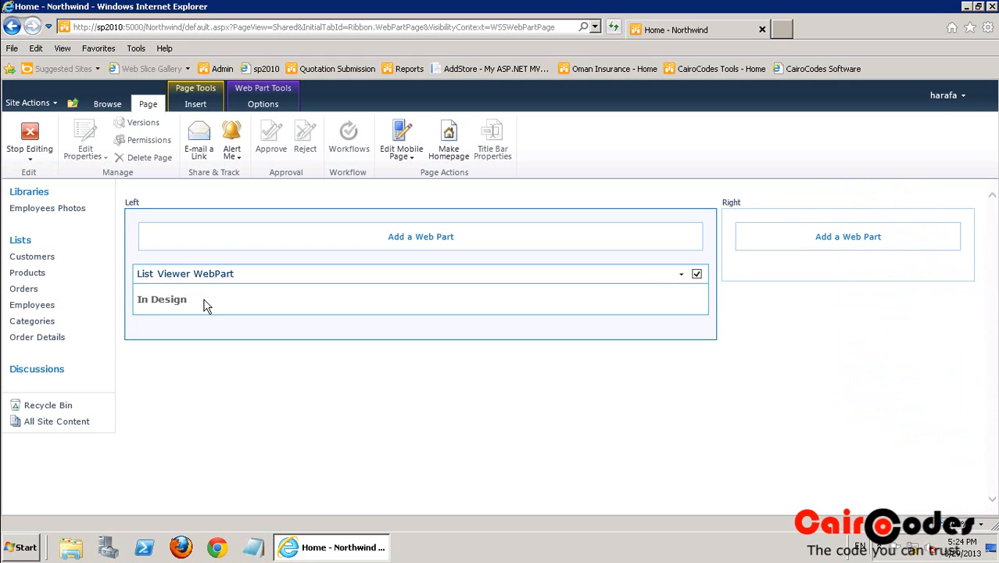
pyautogui.click(31, 137)
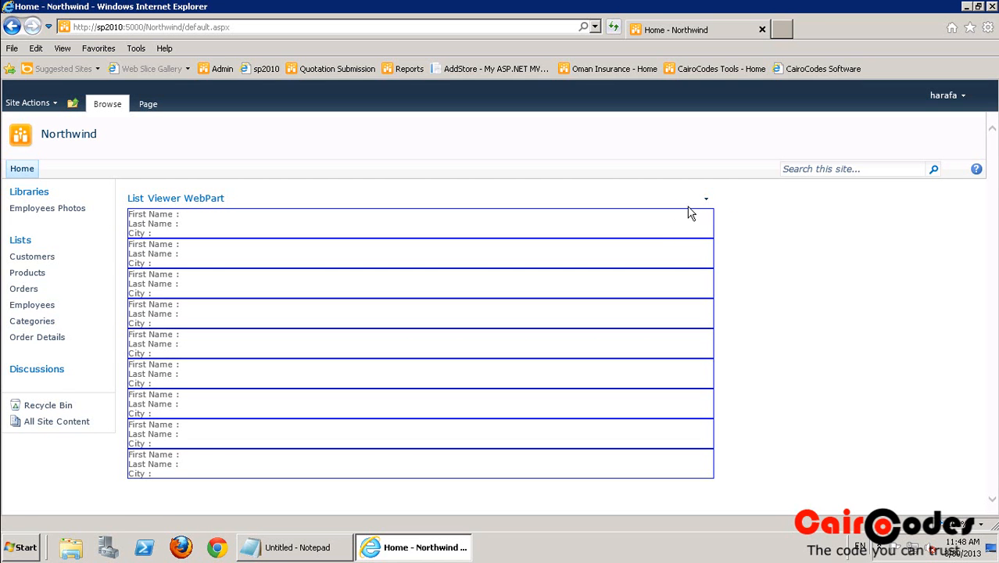
# - Reopen the List Viewer WebPart for editing and copy the whole list of Employees view field names
pyautogui.click(704, 199)
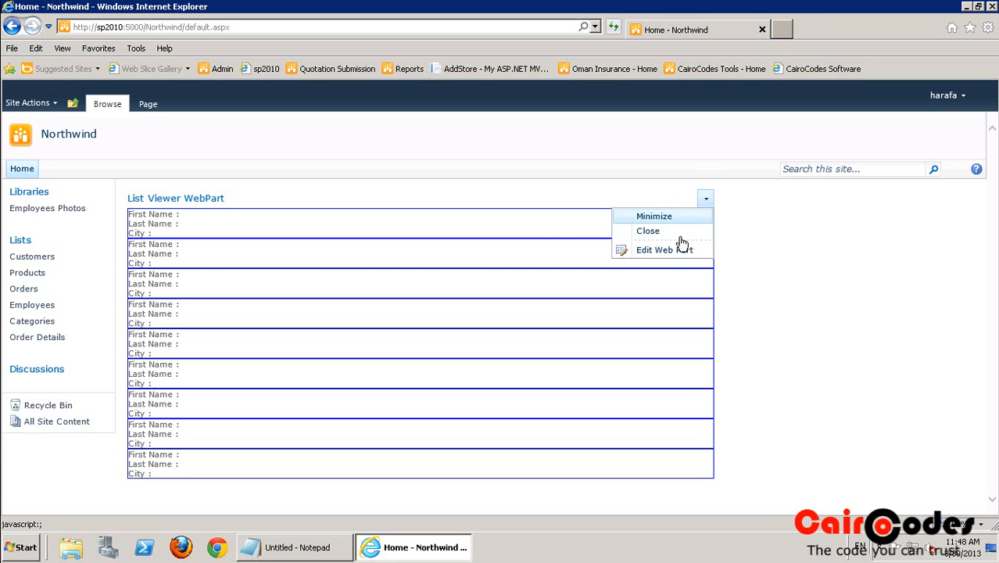
pyautogui.click(669, 251)
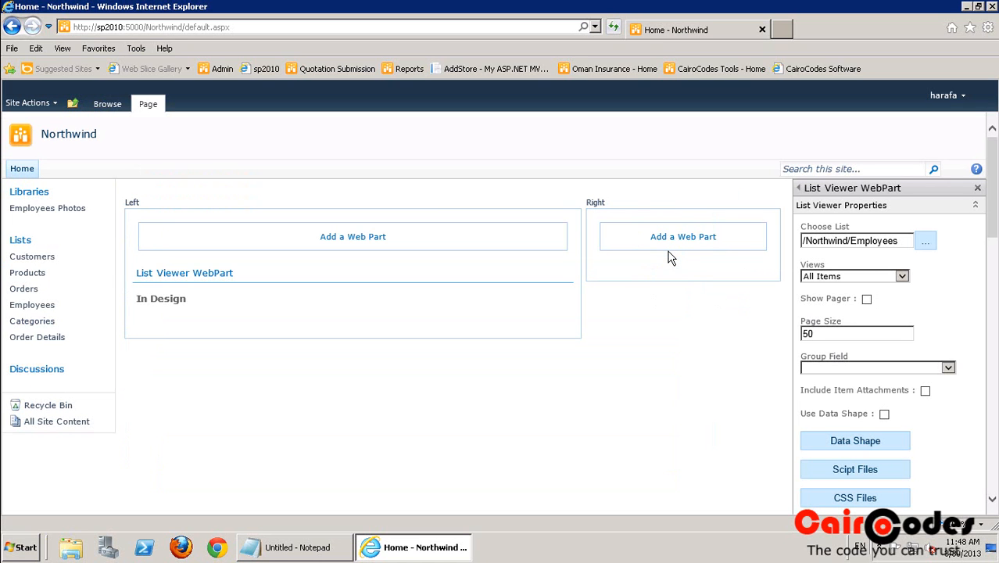
pyautogui.moveTo(994, 205); pyautogui.dragTo(994, 352)
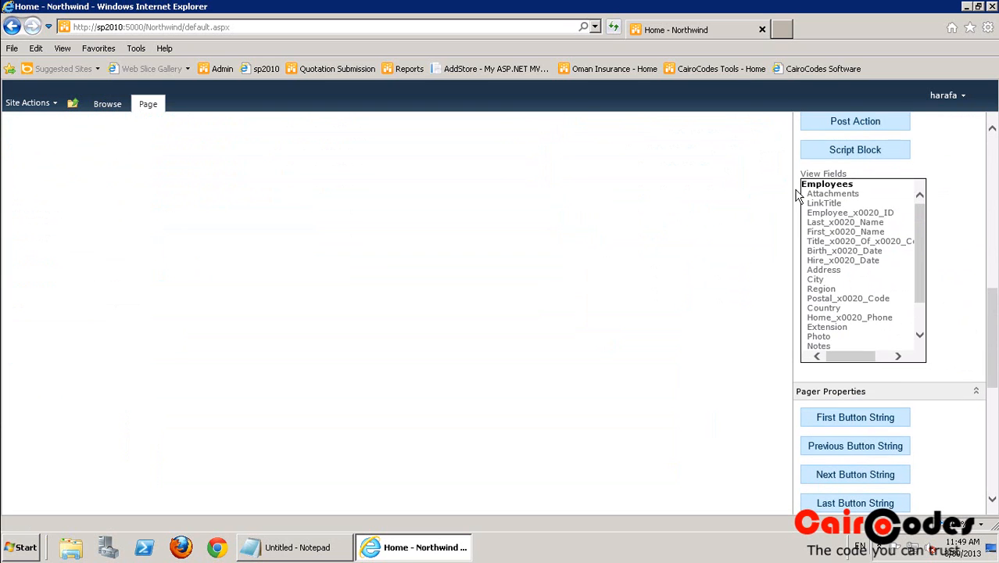
pyautogui.moveTo(802, 184); pyautogui.dragTo(848, 346)
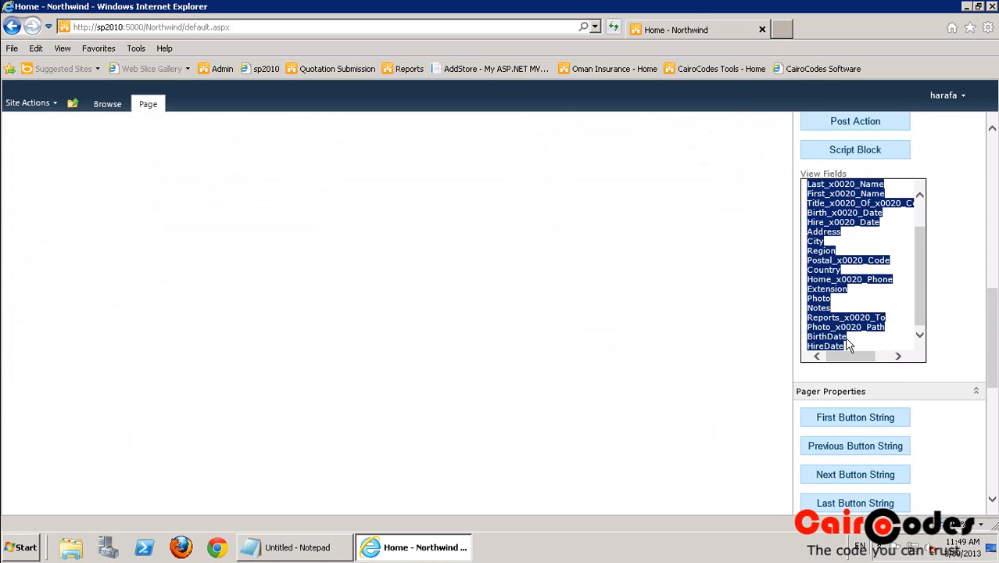
pyautogui.rightClick(820, 298)
pyautogui.click(845, 336)
# - Switch to Notepad++ and paste the copied field names into a new document
pyautogui.click(28, 547)
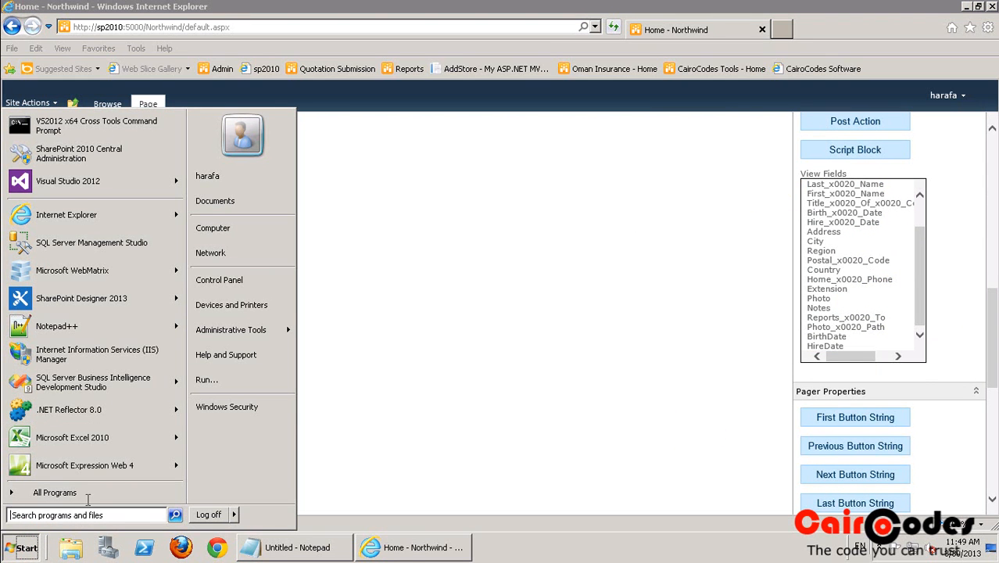
pyautogui.click(78, 326)
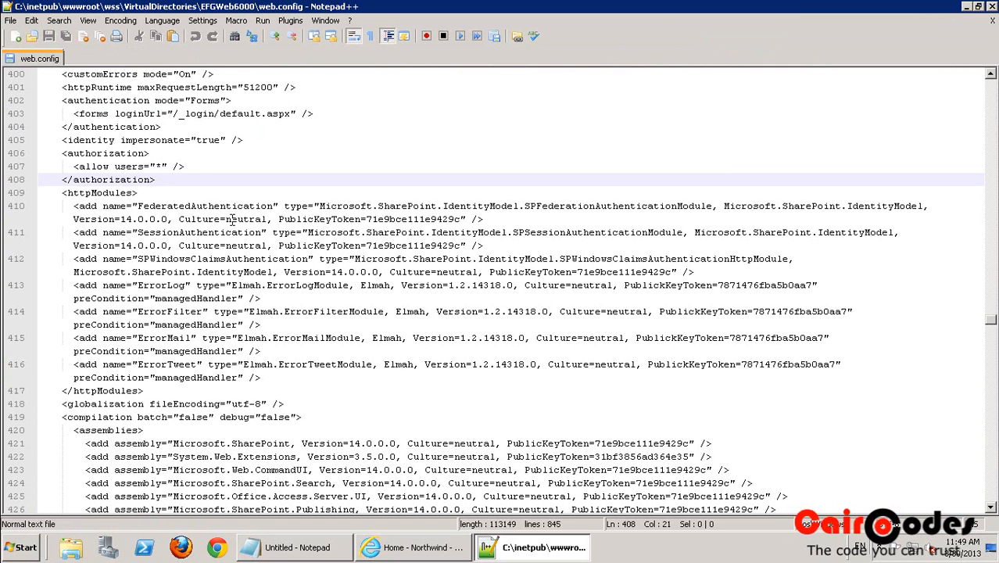
pyautogui.click(16, 35)
pyautogui.rightClick(88, 131)
pyautogui.click(111, 195)
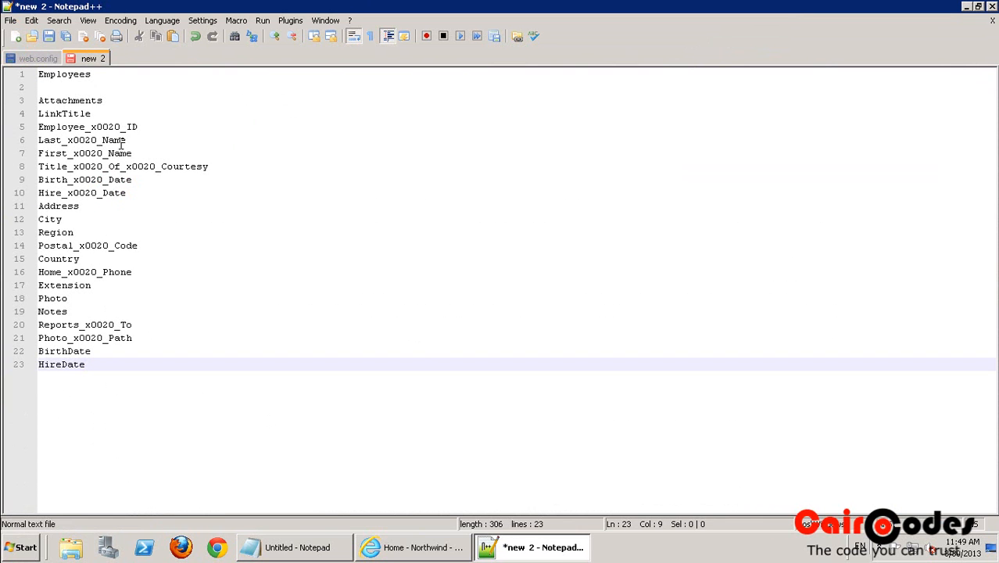
# - Copy First_x0020_Name, switch back to Internet Explorer and insert it as {{:First_x0020_Name}} after "First Name :" in the Item Template
pyautogui.moveTo(135, 153); pyautogui.dragTo(33, 156)
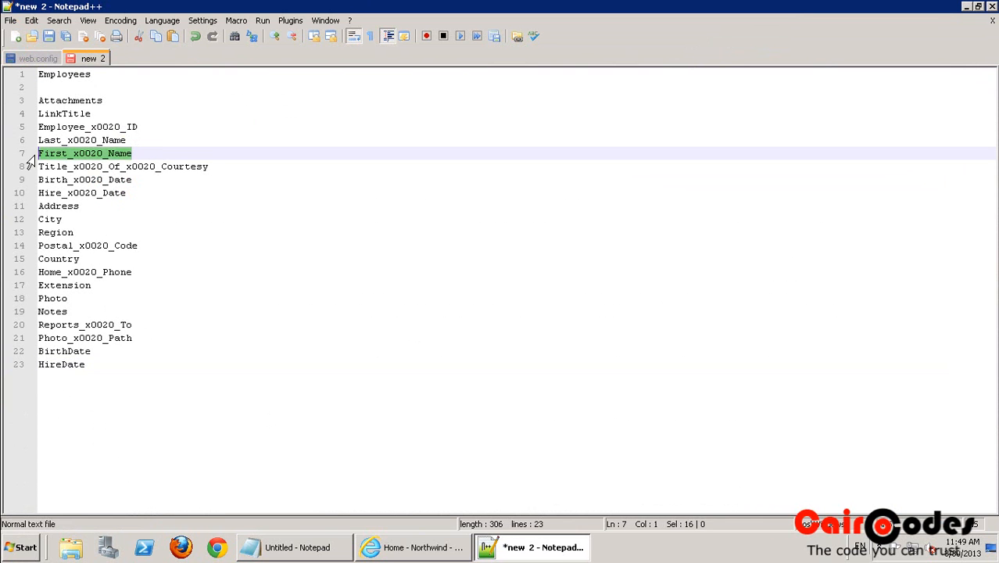
pyautogui.rightClick(61, 156)
pyautogui.click(88, 206)
pyautogui.click(380, 548)
pyautogui.scroll(5, 586, 325)
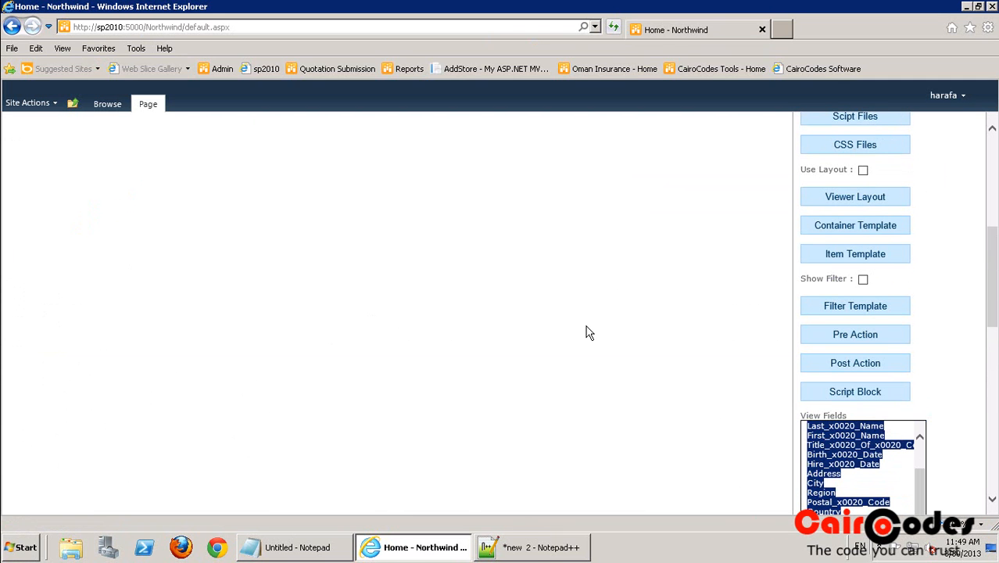
pyautogui.click(841, 253)
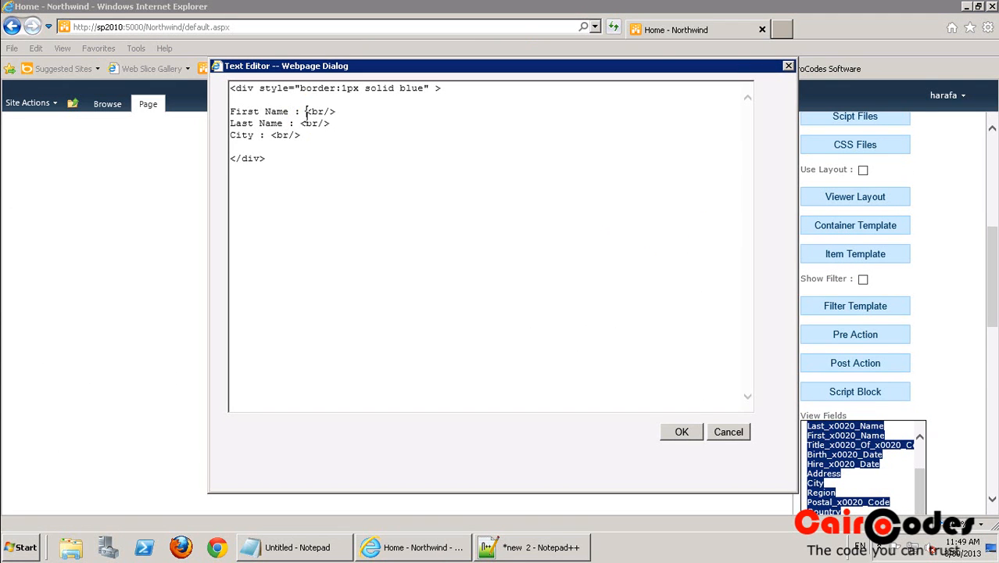
pyautogui.hotkey('ctrl', 'v')
pyautogui.write('}}')
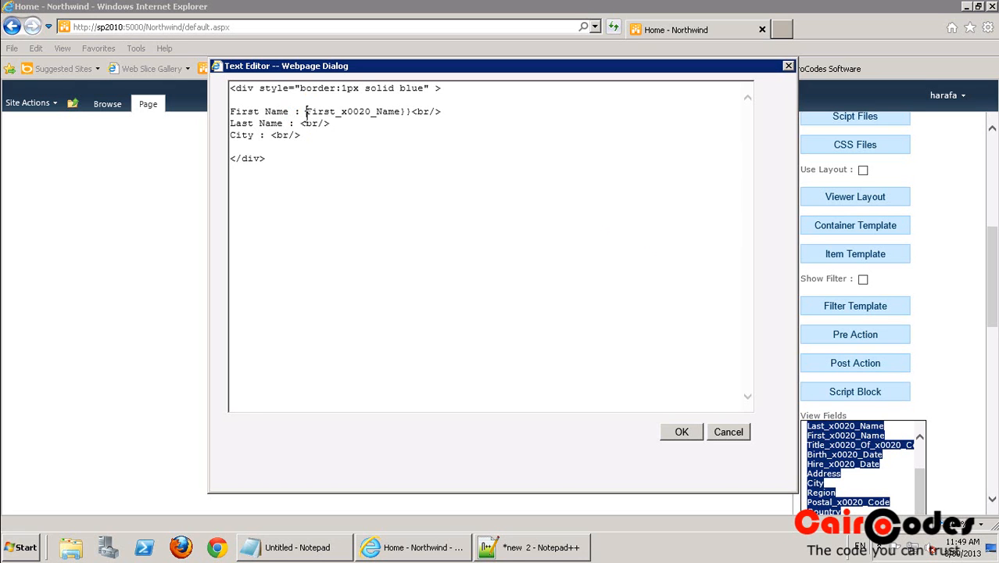
pyautogui.write('{{:')
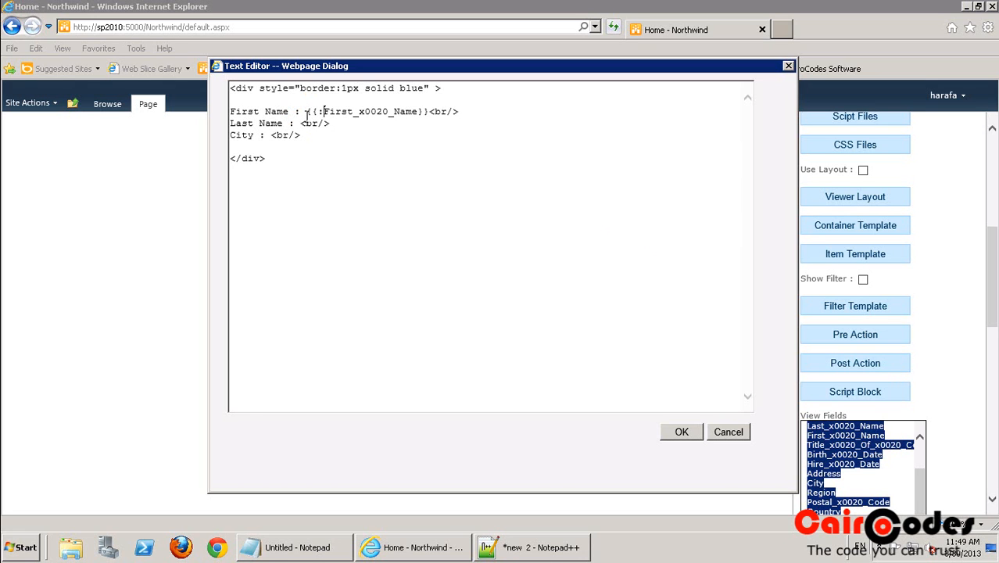
# - Copy the first-name placeholder to the "Last Name :" line and change it to {{:Last_x0020_Name}}
pyautogui.moveTo(305, 114); pyautogui.dragTo(430, 112)
pyautogui.click(429, 112)
pyautogui.hotkey('shift', 'Left')
pyautogui.hotkey('shift', 'Left')
pyautogui.hotkey('shift', 'Left')
pyautogui.hotkey('shift', 'Left')
pyautogui.hotkey('shift', 'Left')
pyautogui.hotkey('shift', 'Left')
pyautogui.hotkey('shift', 'Left')
pyautogui.hotkey('shift', 'Left')
pyautogui.hotkey('shift', 'Left')
pyautogui.hotkey('shift', 'Left')
pyautogui.hotkey('shift', 'Left')
pyautogui.hotkey('shift', 'Left')
pyautogui.hotkey('shift', 'Left')
pyautogui.hotkey('shift', 'Left')
pyautogui.hotkey('shift', 'Left')
pyautogui.hotkey('shift', 'Left')
pyautogui.hotkey('shift', 'Left')
pyautogui.hotkey('shift', 'Left')
pyautogui.hotkey('shift', 'Left')
pyautogui.hotkey('shift', 'Left')
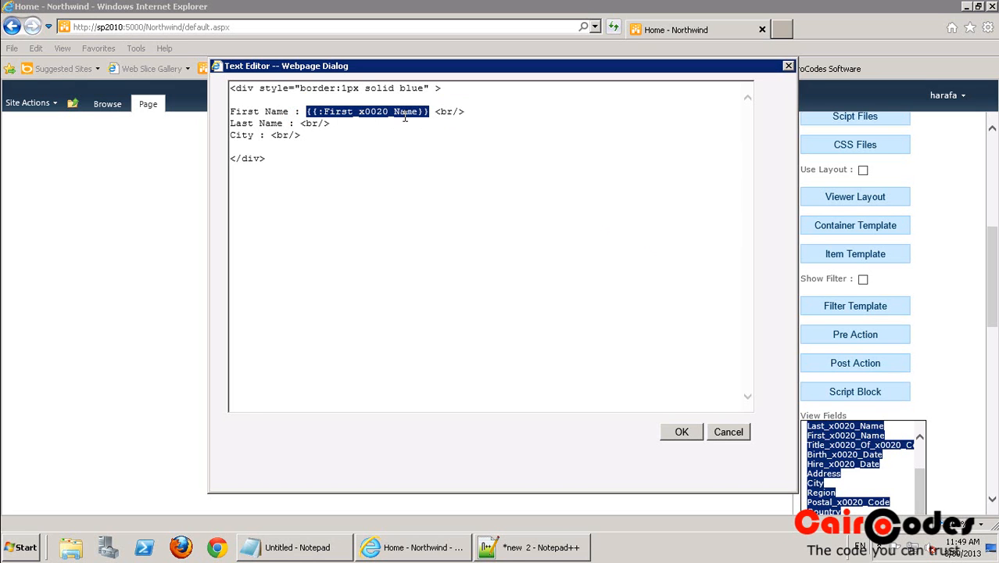
pyautogui.press('Down')
pyautogui.hotkey('ctrl', 'v')
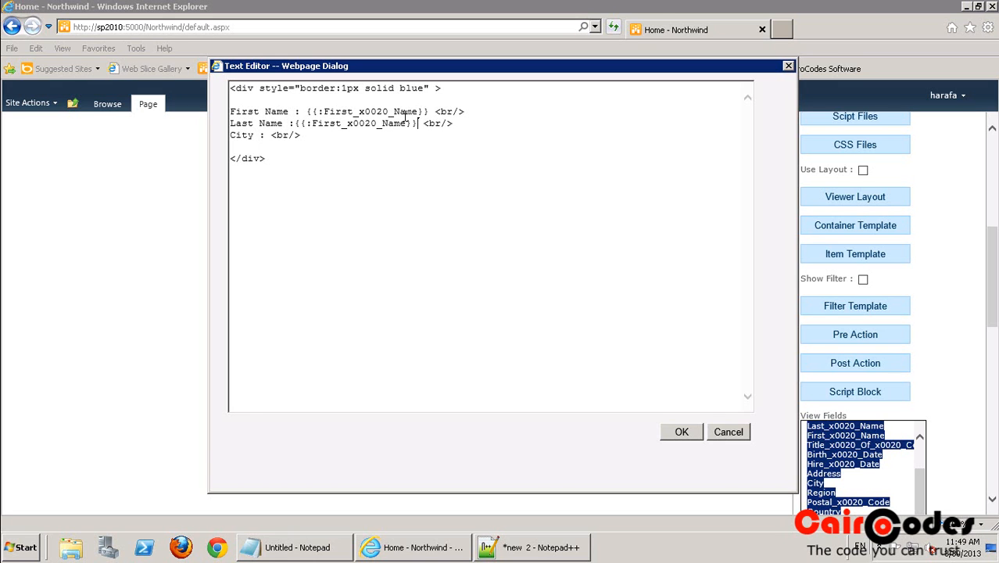
pyautogui.press('BackSpace')
pyautogui.press('BackSpace')
pyautogui.press('BackSpace')
pyautogui.press('BackSpace')
pyautogui.press('BackSpace')
pyautogui.write('Last')
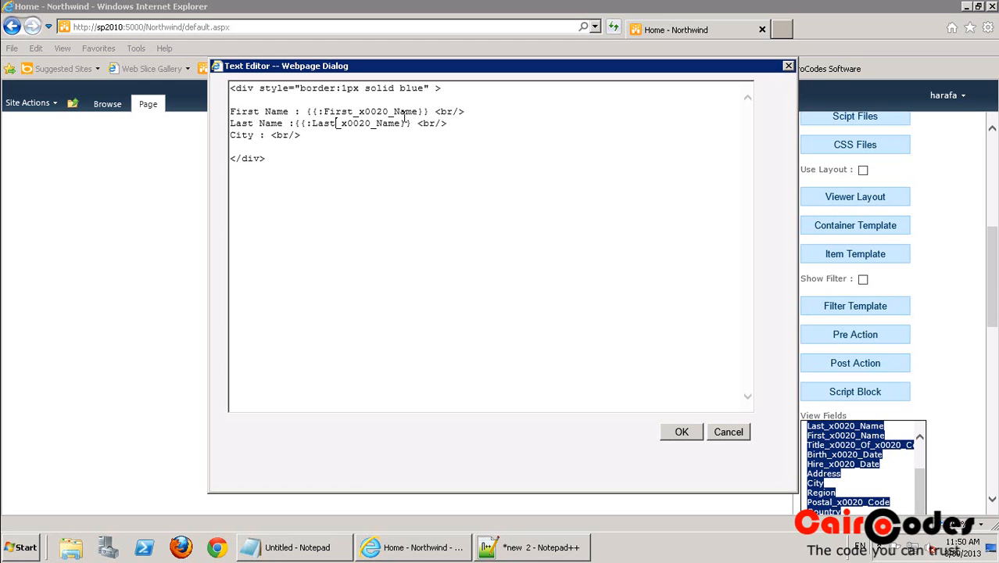
# - Paste the placeholder after "City :" and replace its field name so it reads {{:City}}
pyautogui.click(269, 134)
pyautogui.rightClick(270, 135)
pyautogui.click(297, 186)
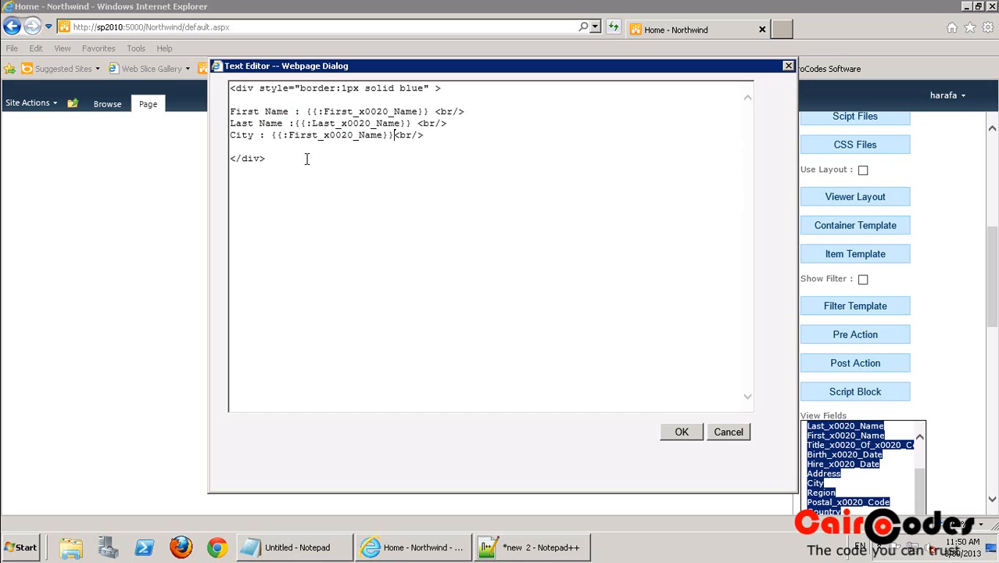
pyautogui.moveTo(382, 135); pyautogui.dragTo(290, 135)
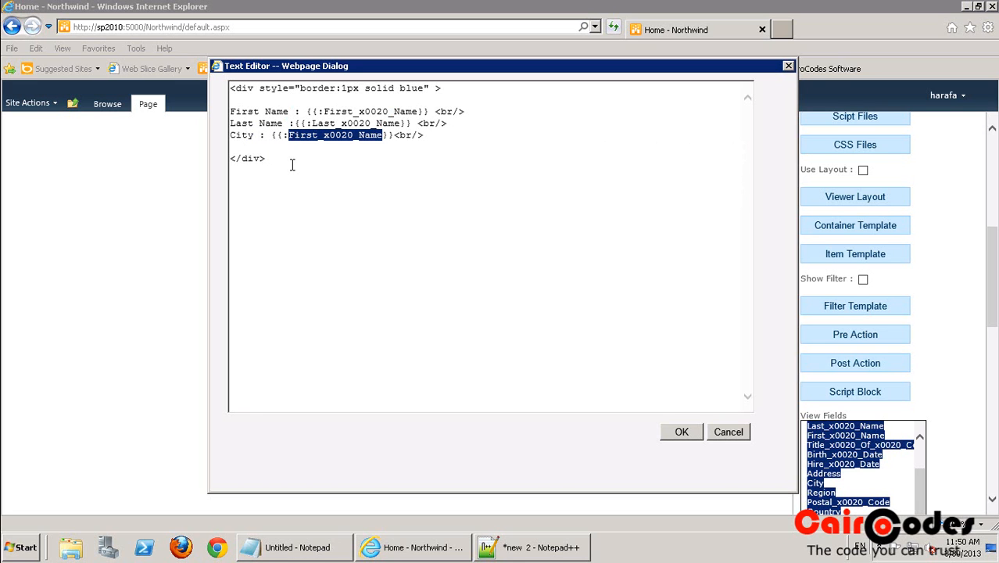
pyautogui.write('City')
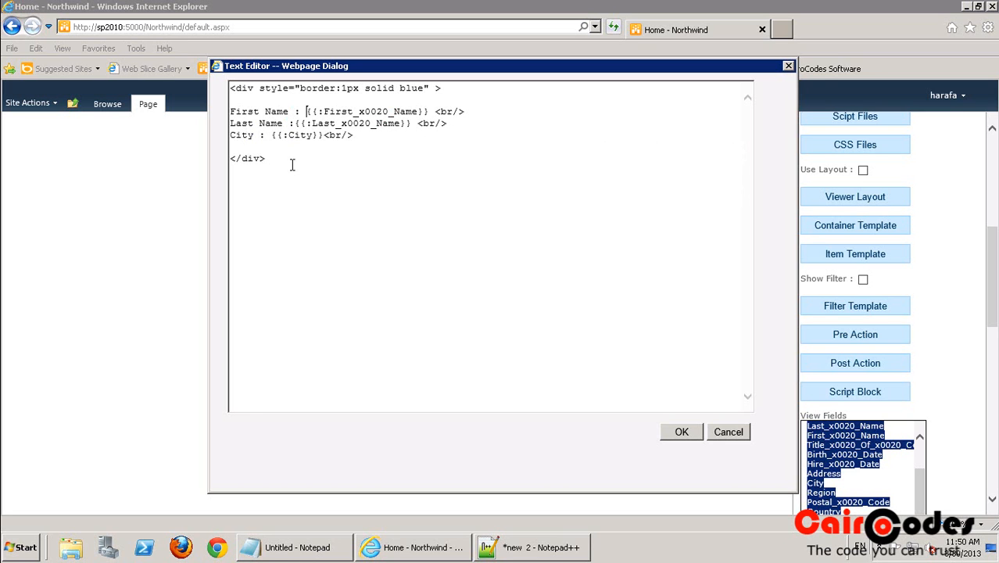
# - Wrap the first-name placeholder in a span with the style "color:red" and accept the template
pyautogui.write(' <spa')
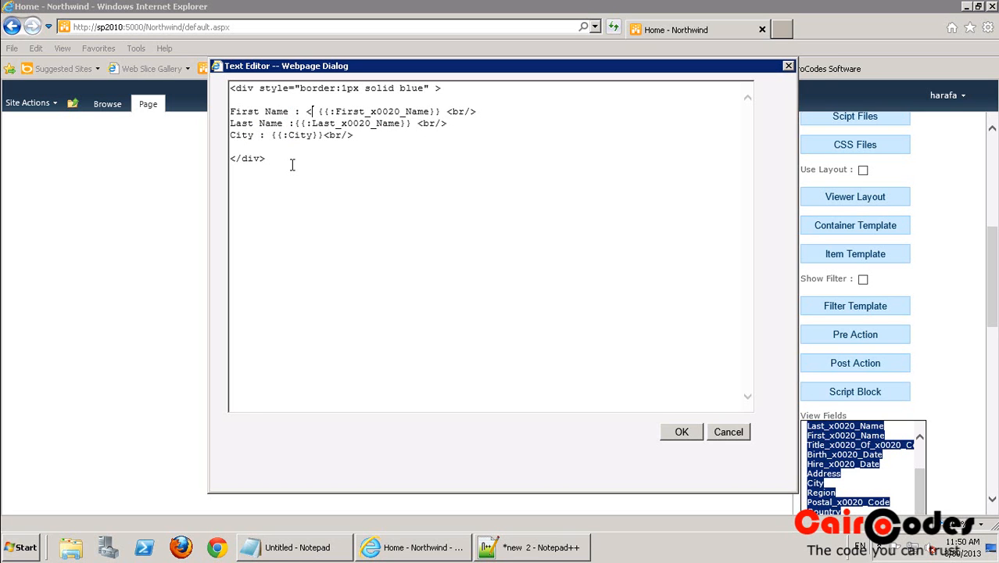
pyautogui.write('n style')
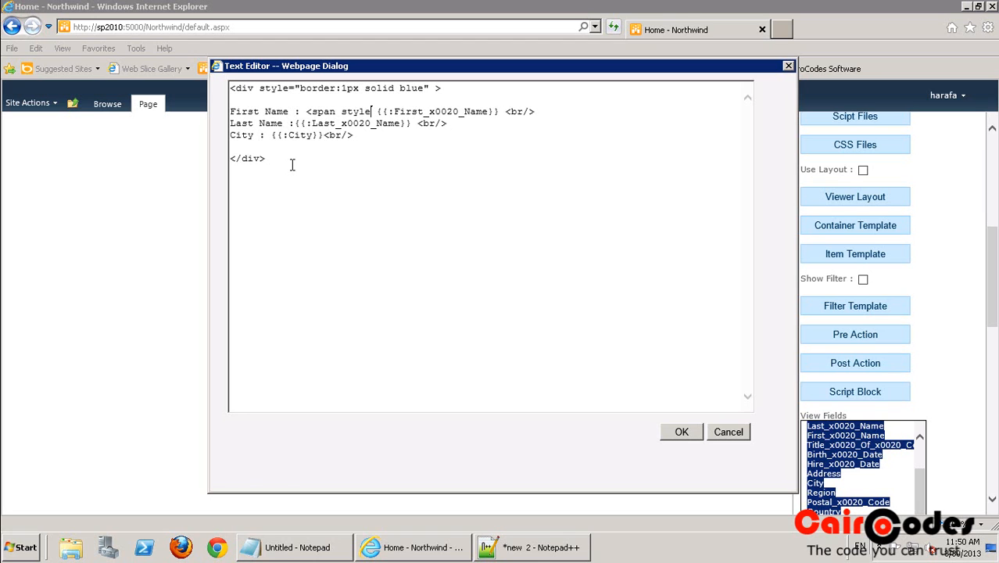
pyautogui.write('=""')
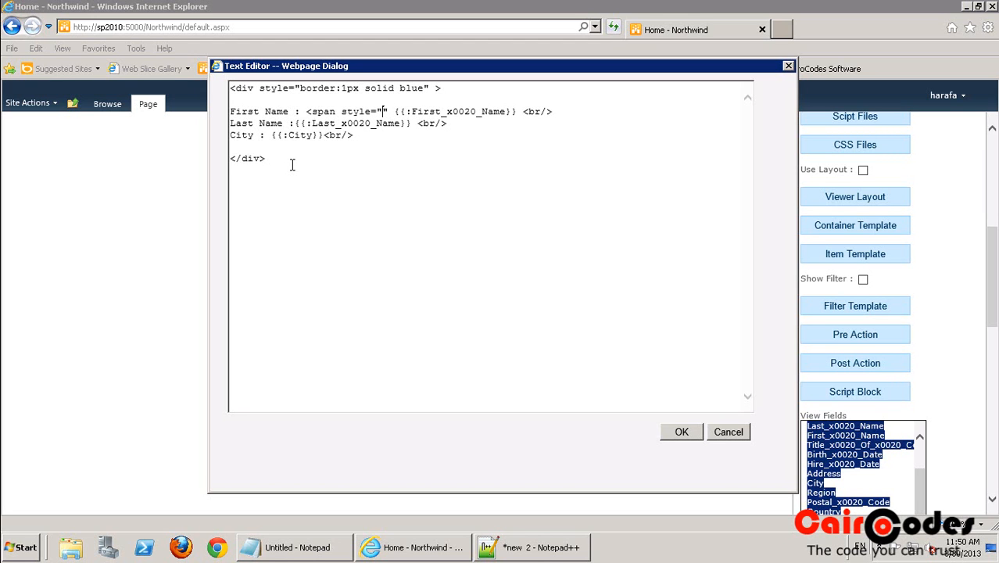
pyautogui.write('color')
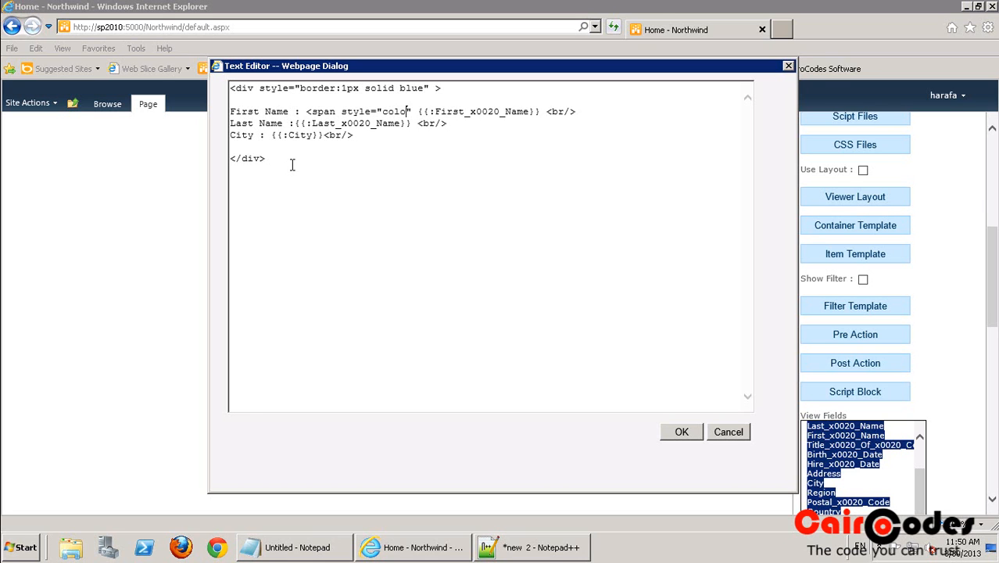
pyautogui.write(':red')
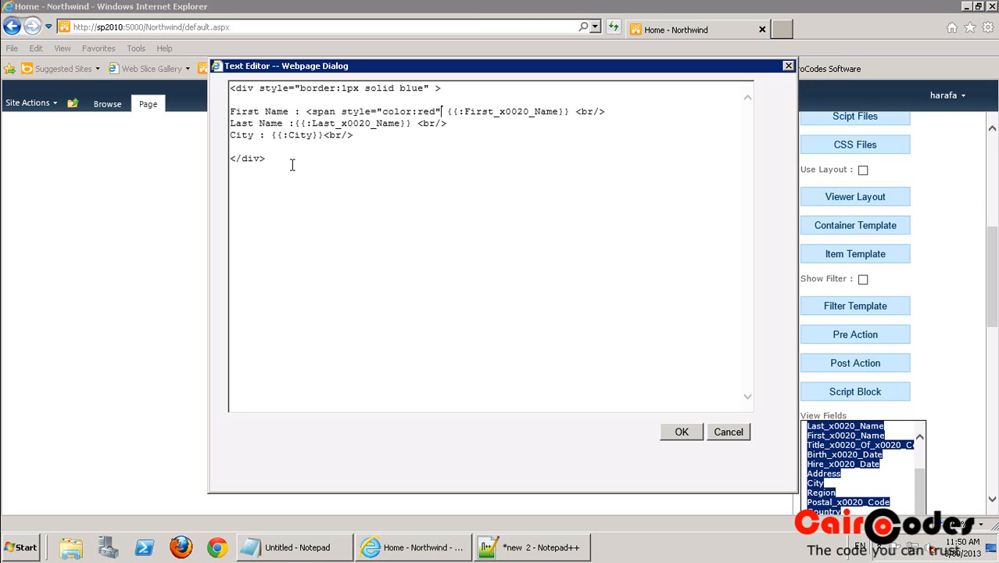
pyautogui.write('>')
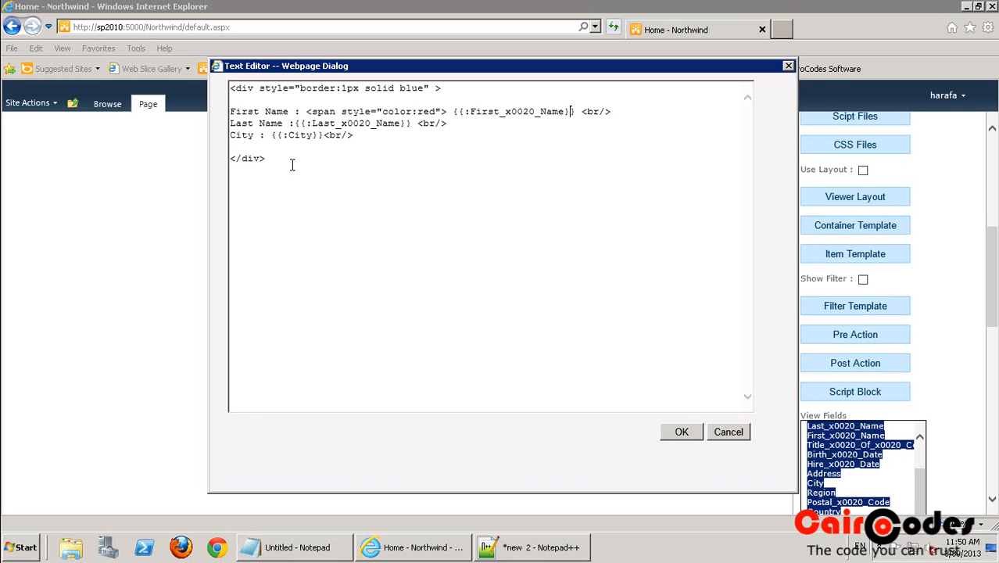
pyautogui.write('</span>')
pyautogui.click(672, 431)
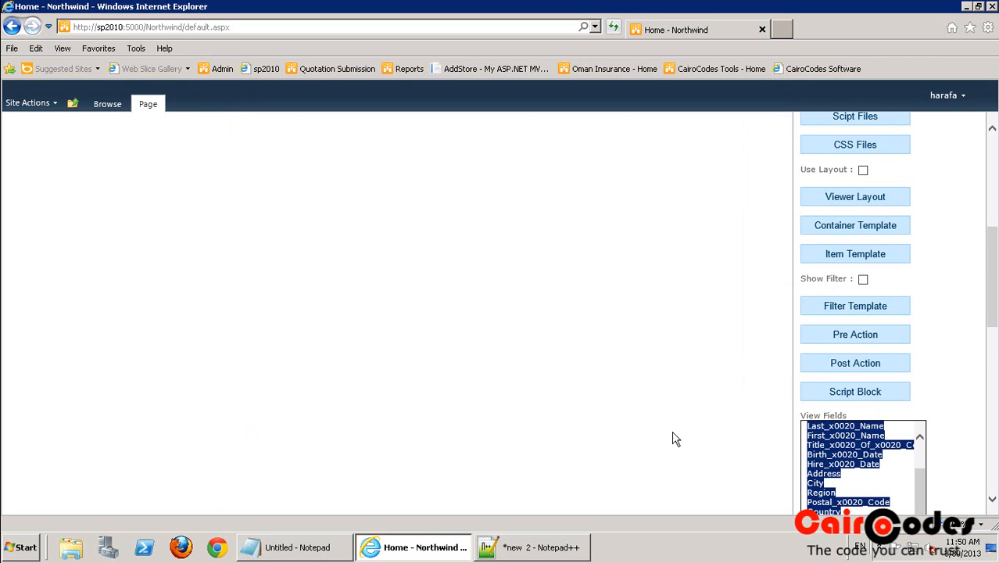
# - Save the web part's properties and check the rendered employee entries on the page
pyautogui.moveTo(995, 281); pyautogui.dragTo(974, 495)
pyautogui.click(841, 500)
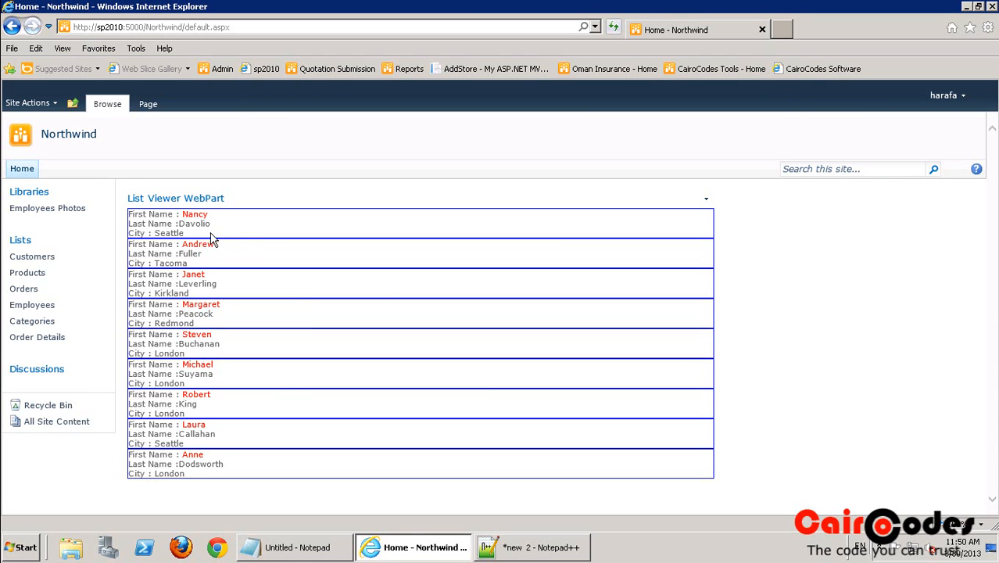
pyautogui.moveTo(189, 245); pyautogui.dragTo(183, 275)
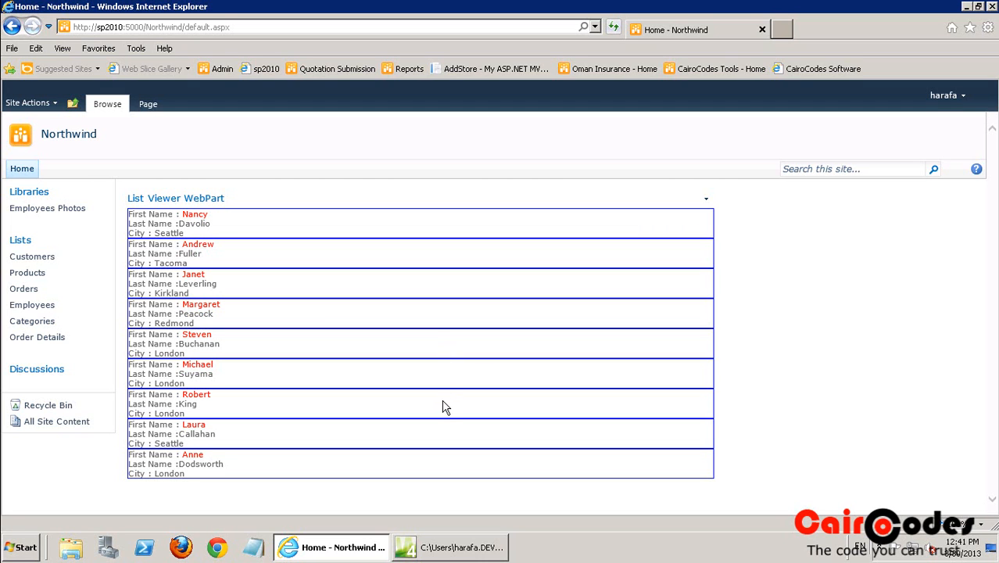
# - Switch to Expression Web and examine the employee table layout and HTML code of default.html
pyautogui.click(456, 549)
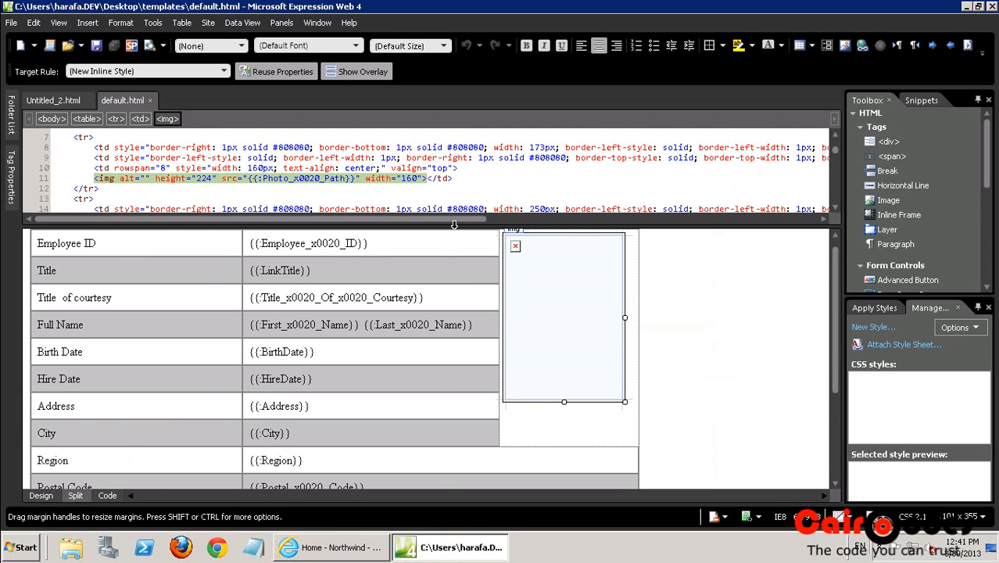
pyautogui.moveTo(451, 226); pyautogui.dragTo(460, 186)
pyautogui.scroll(-3, 457, 284)
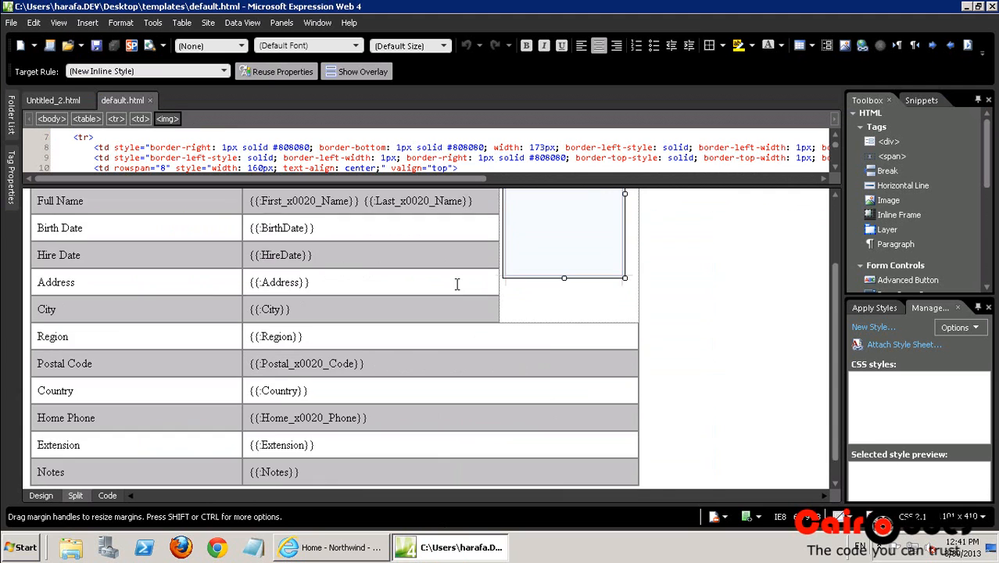
pyautogui.scroll(-1, 457, 284)
pyautogui.scroll(5, 457, 289)
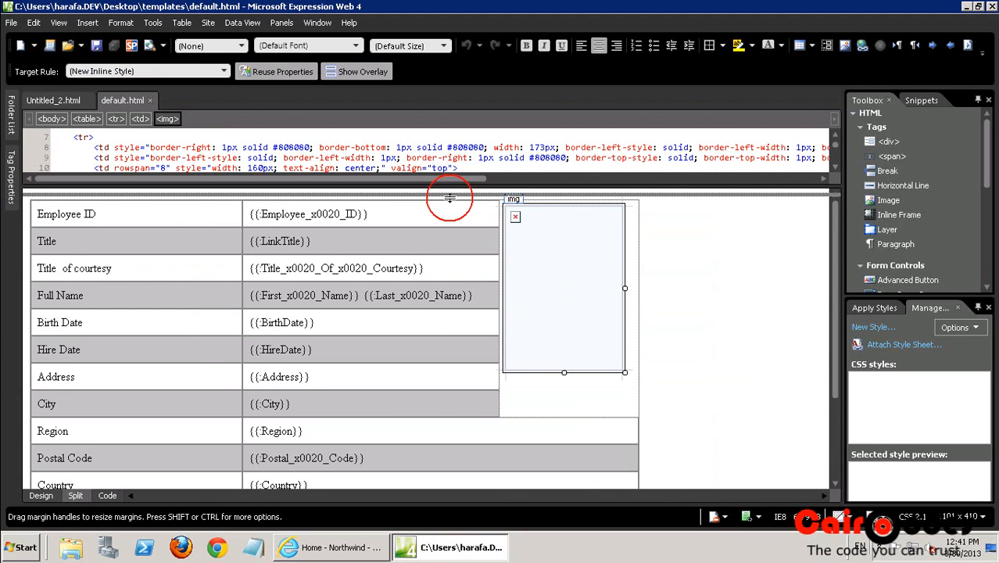
pyautogui.moveTo(450, 182); pyautogui.dragTo(449, 357)
pyautogui.click(390, 219)
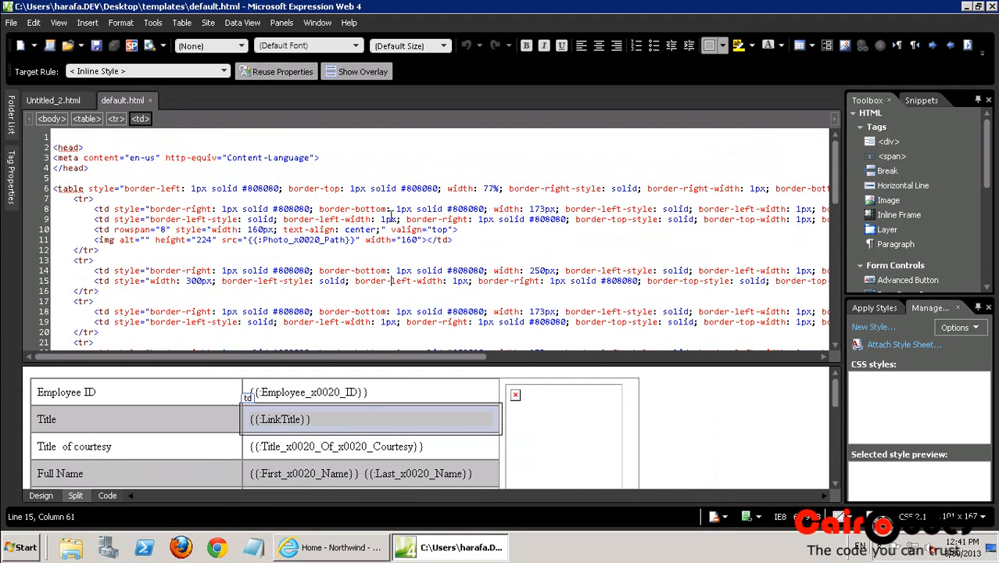
pyautogui.scroll(-7, 390, 219)
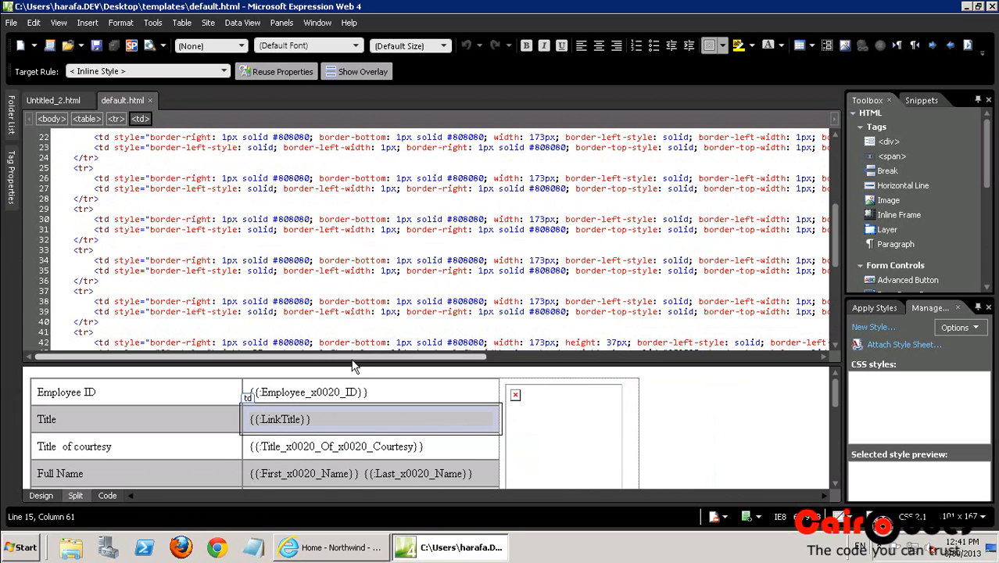
pyautogui.moveTo(354, 365); pyautogui.dragTo(390, 201)
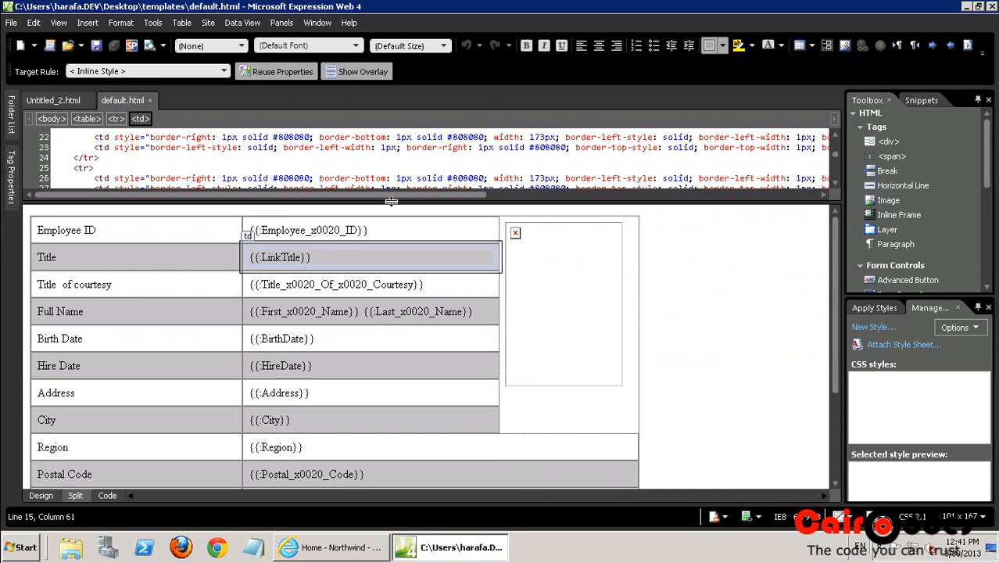
# - Examine the field placeholders in the Employee ID, Title, Title of courtesy and Full Name rows
pyautogui.click(364, 230)
pyautogui.scroll(-1, 370, 256)
pyautogui.scroll(1, 370, 256)
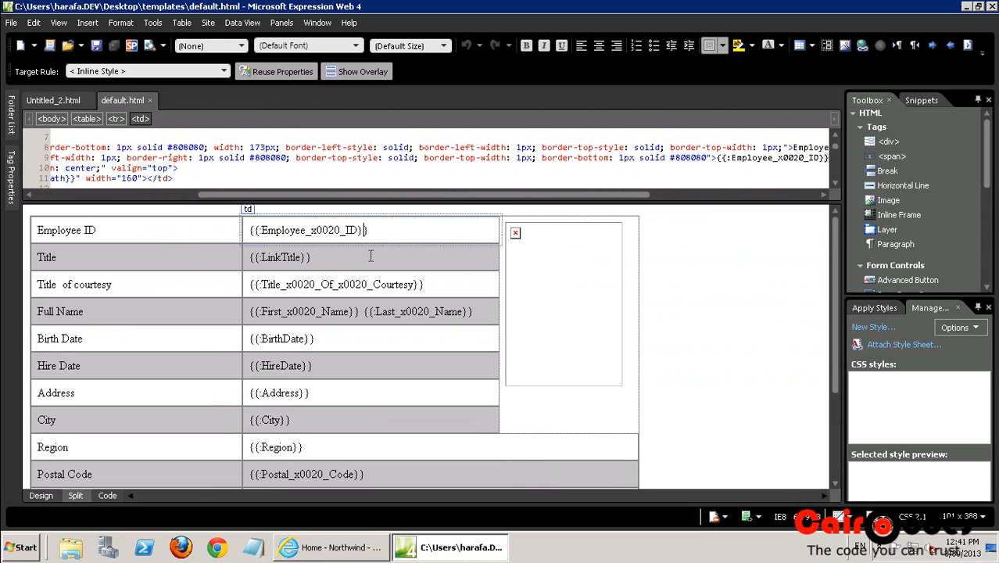
pyautogui.moveTo(453, 203); pyautogui.dragTo(453, 166)
pyautogui.moveTo(411, 194); pyautogui.dragTo(353, 274)
pyautogui.moveTo(379, 193); pyautogui.dragTo(262, 195)
pyautogui.click(275, 221)
pyautogui.moveTo(279, 248); pyautogui.dragTo(267, 275)
pyautogui.click(332, 273)
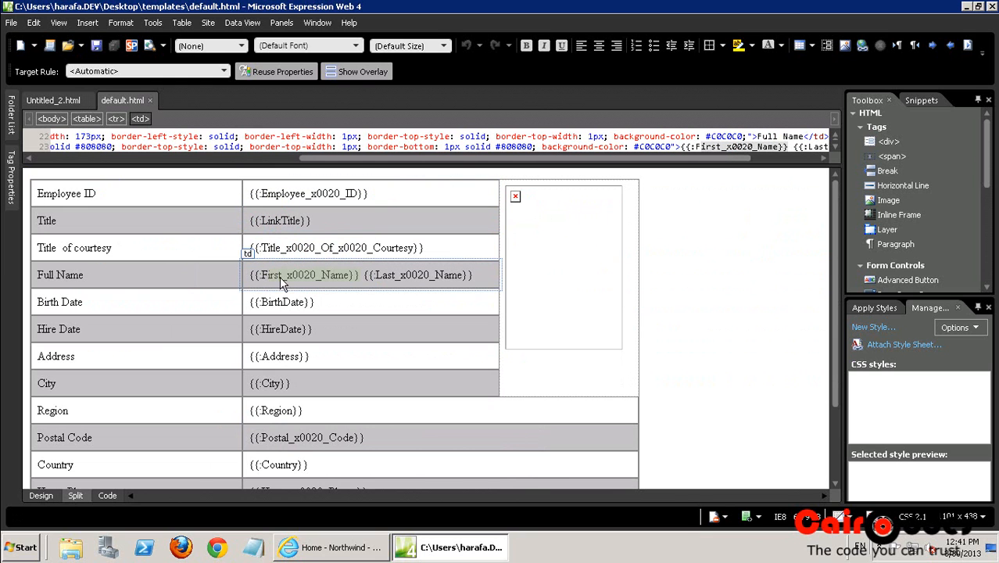
# - Examine the last-name placeholder and the photo's img tag in default.html, enlarging the code view
pyautogui.click(442, 272)
pyautogui.scroll(-1, 442, 272)
pyautogui.scroll(1, 443, 272)
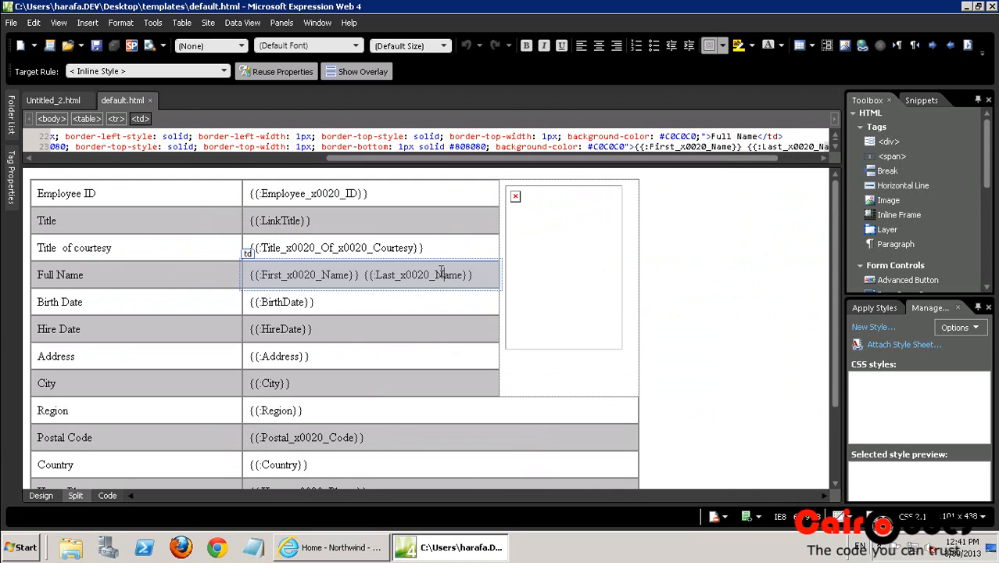
pyautogui.click(524, 226)
pyautogui.moveTo(492, 164); pyautogui.dragTo(482, 226)
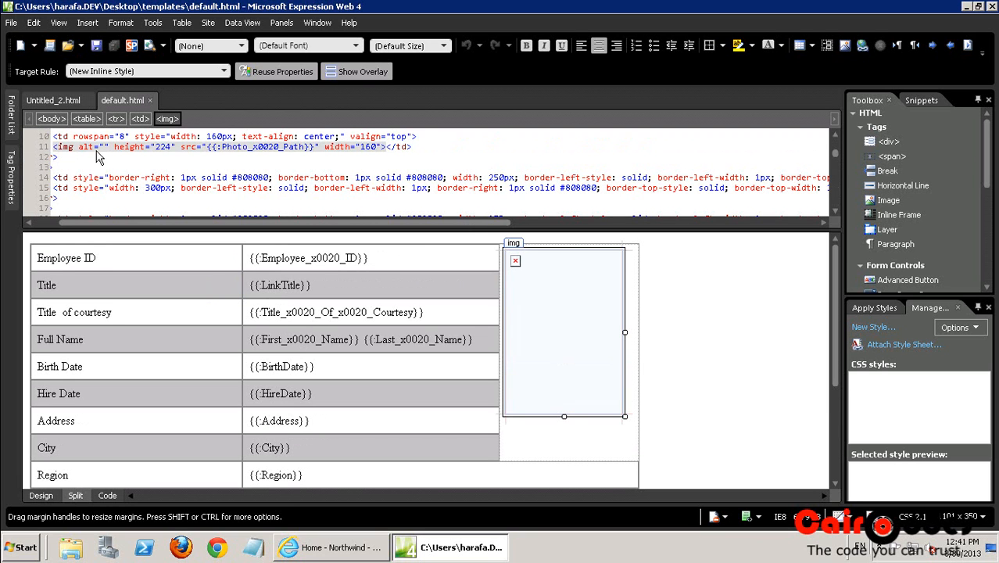
# - Copy the entire HTML code of default.html
pyautogui.click(269, 164)
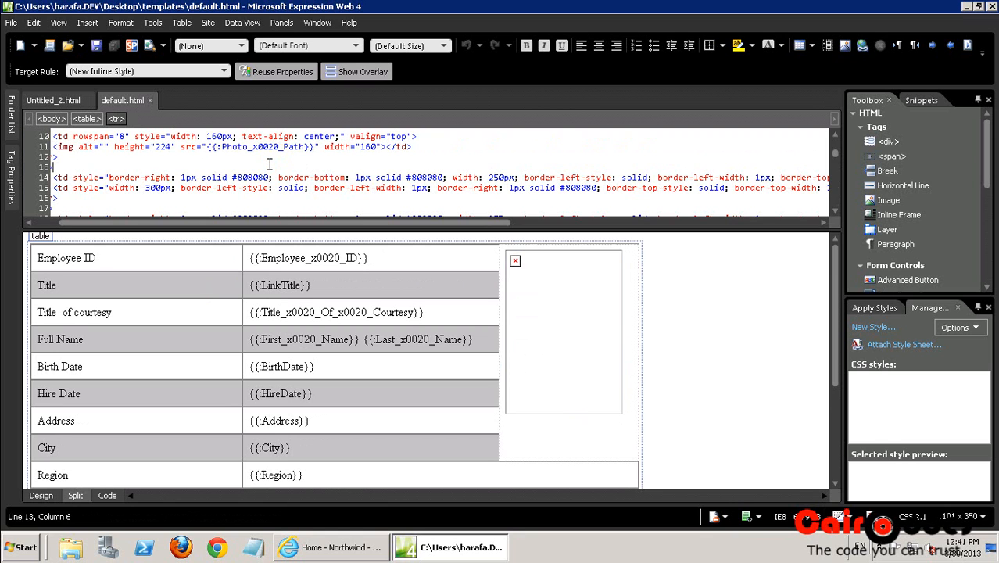
pyautogui.rightClick(268, 165)
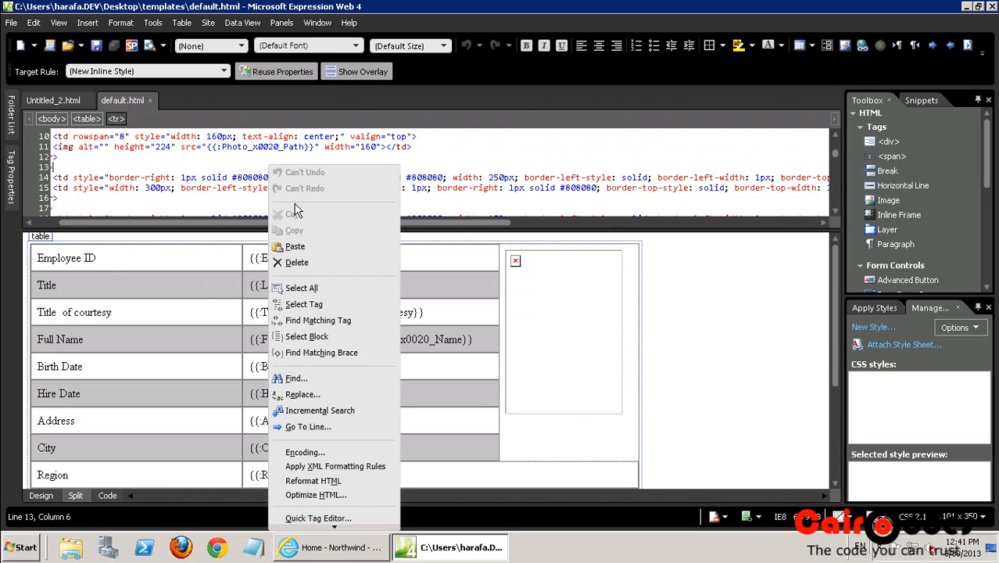
pyautogui.click(301, 288)
pyautogui.rightClick(276, 173)
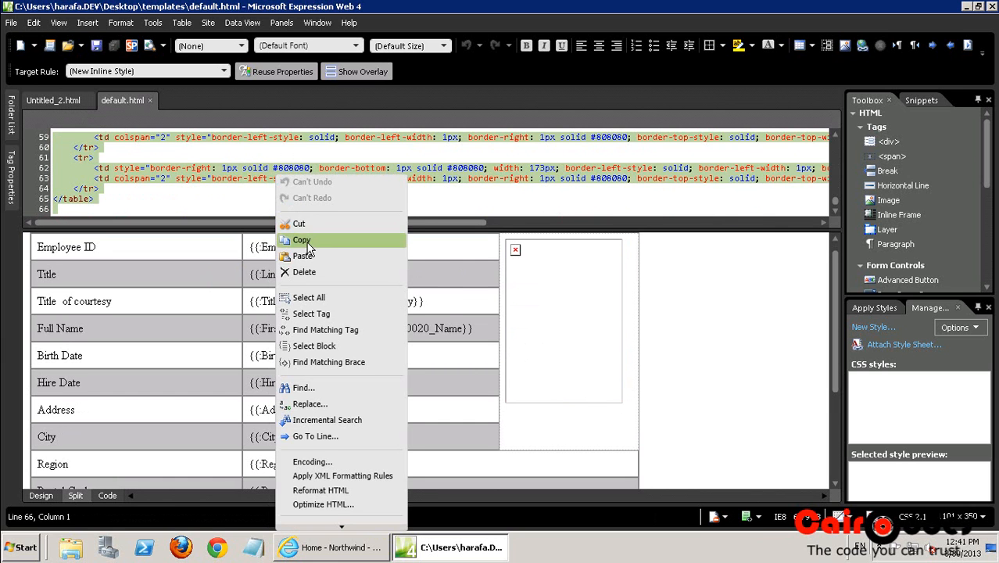
pyautogui.click(306, 241)
# - Switch to Internet Explorer and open the List Viewer WebPart on the Northwind home page for editing
pyautogui.click(284, 549)
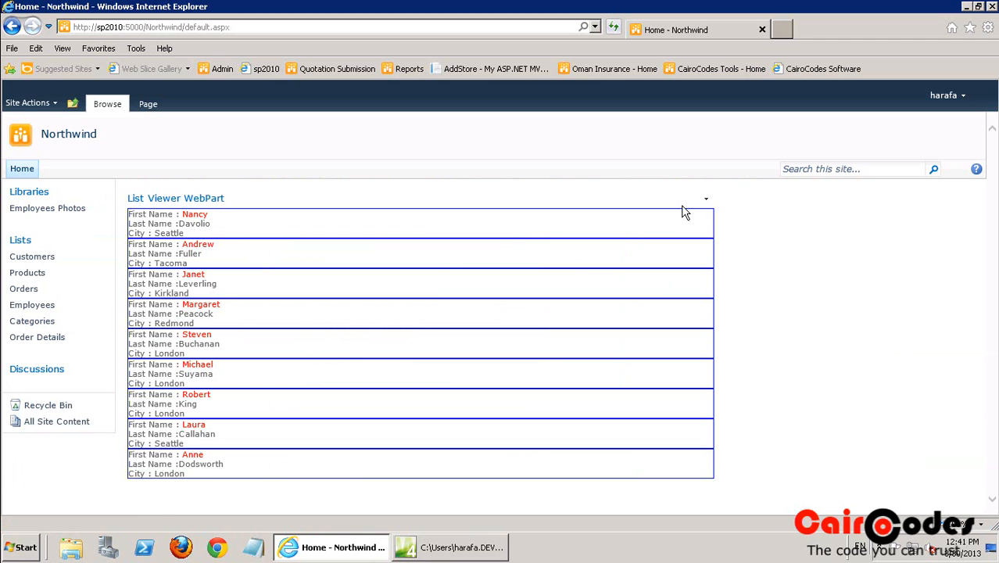
pyautogui.click(705, 200)
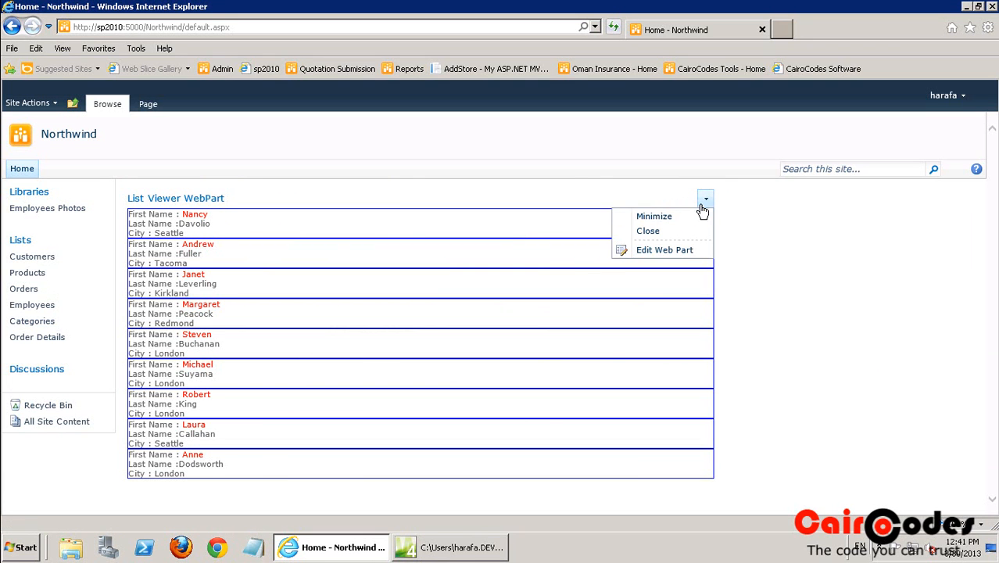
pyautogui.click(694, 253)
# - Replace the whole content of the item template with the copied employee table HTML and accept it
pyautogui.scroll(-3, 676, 272)
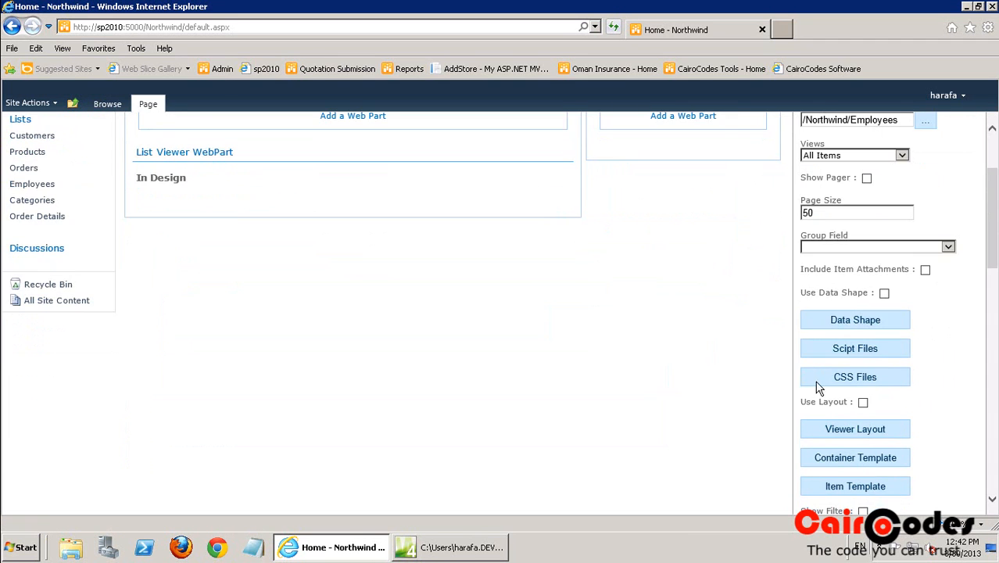
pyautogui.click(842, 428)
pyautogui.rightClick(450, 241)
pyautogui.click(392, 237)
pyautogui.hotkey('ctrl', 'a')
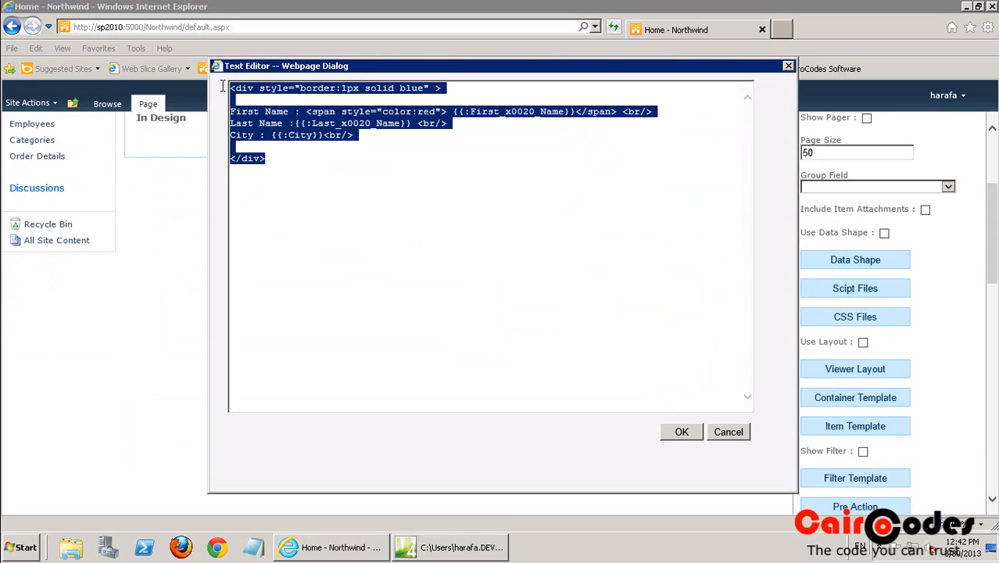
pyautogui.rightClick(264, 115)
pyautogui.click(286, 164)
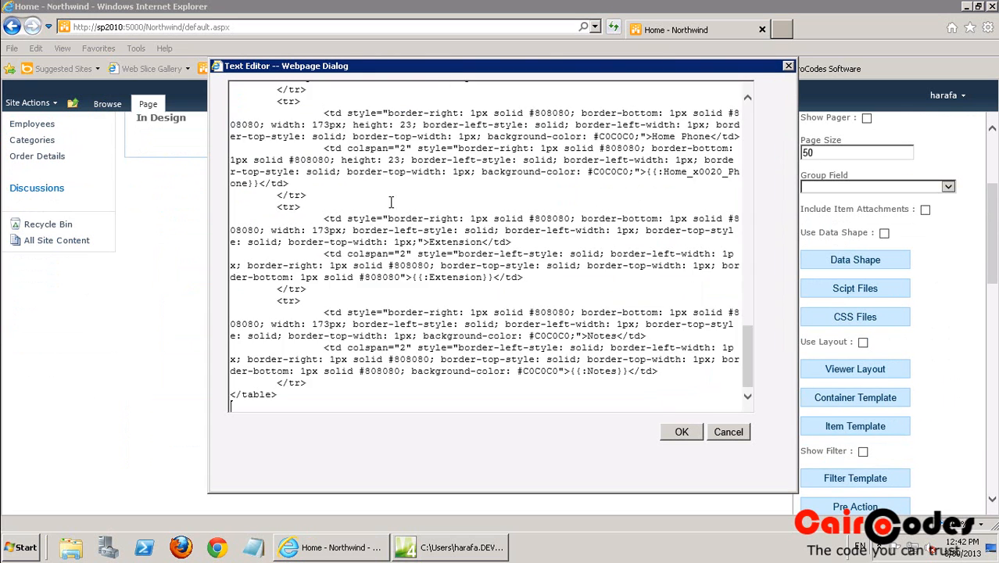
pyautogui.click(681, 432)
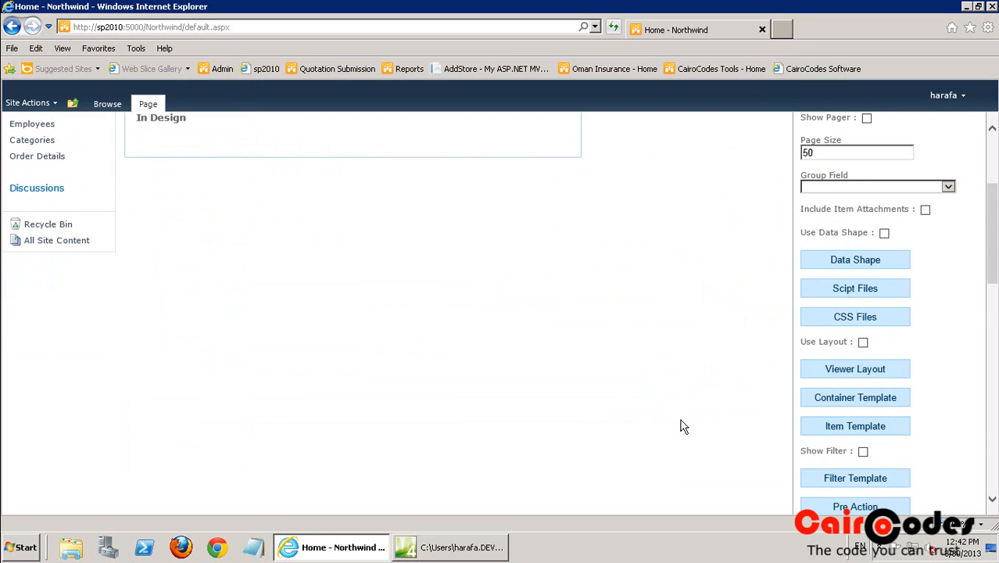
# - Save the web part's properties and look through the rendered employee tables on the page
pyautogui.scroll(-10, 679, 426)
pyautogui.click(835, 498)
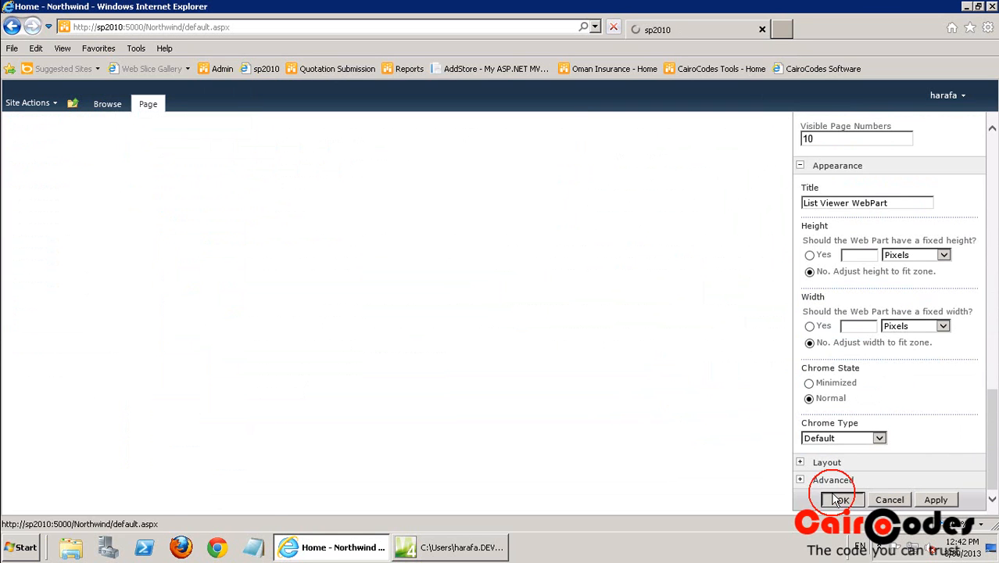
pyautogui.scroll(-10, 473, 256)
pyautogui.scroll(-15, 474, 256)
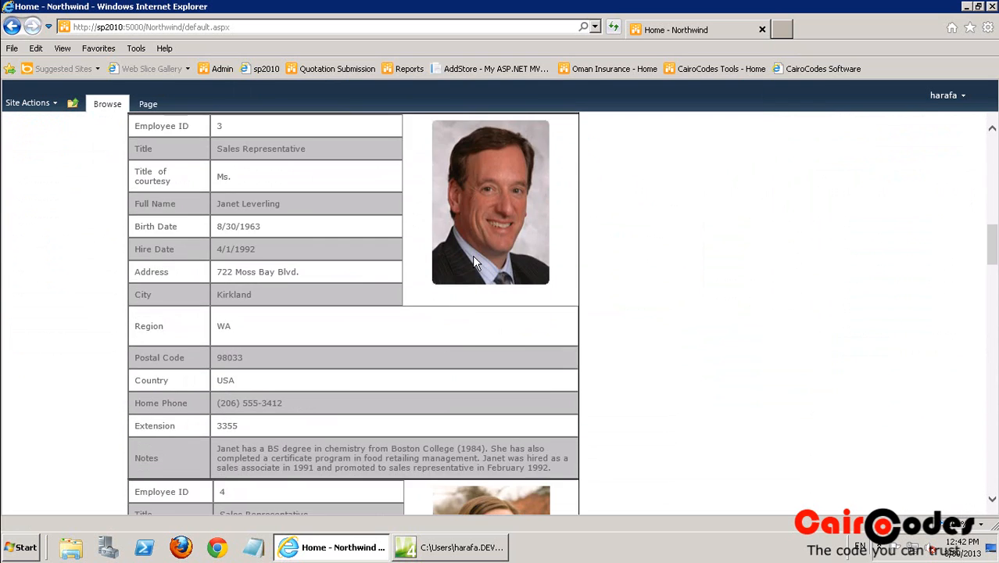
pyautogui.scroll(-10, 472, 254)
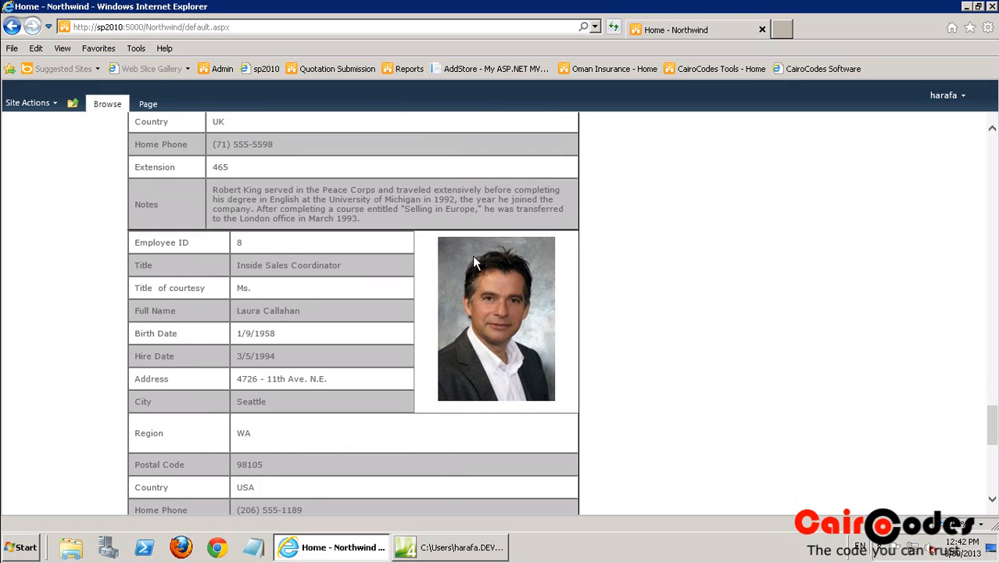
pyautogui.scroll(10, 471, 255)
pyautogui.scroll(12, 474, 258)
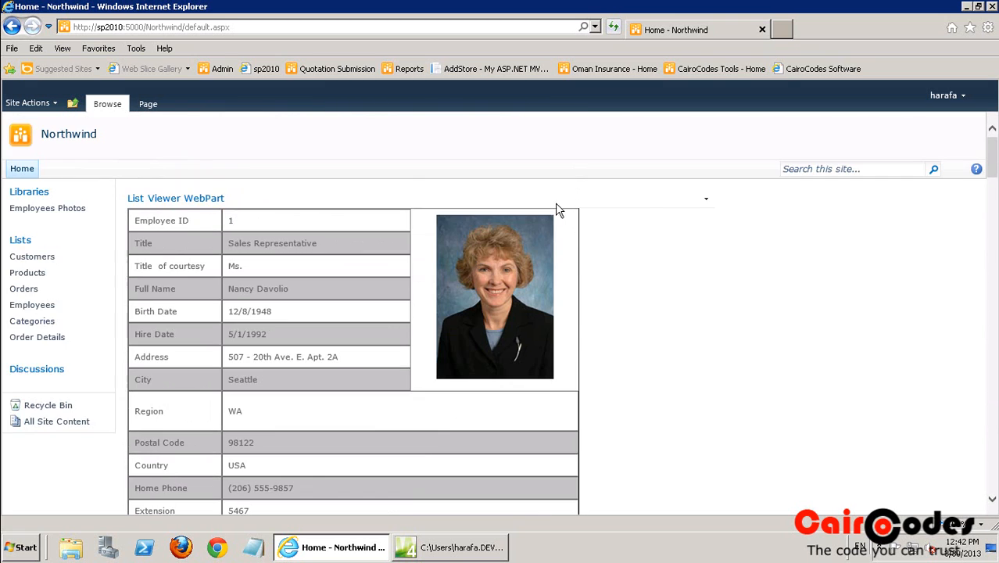
# - Enable Show Pager on the List Viewer WebPart, set the page size to 1 and save the properties
pyautogui.click(706, 199)
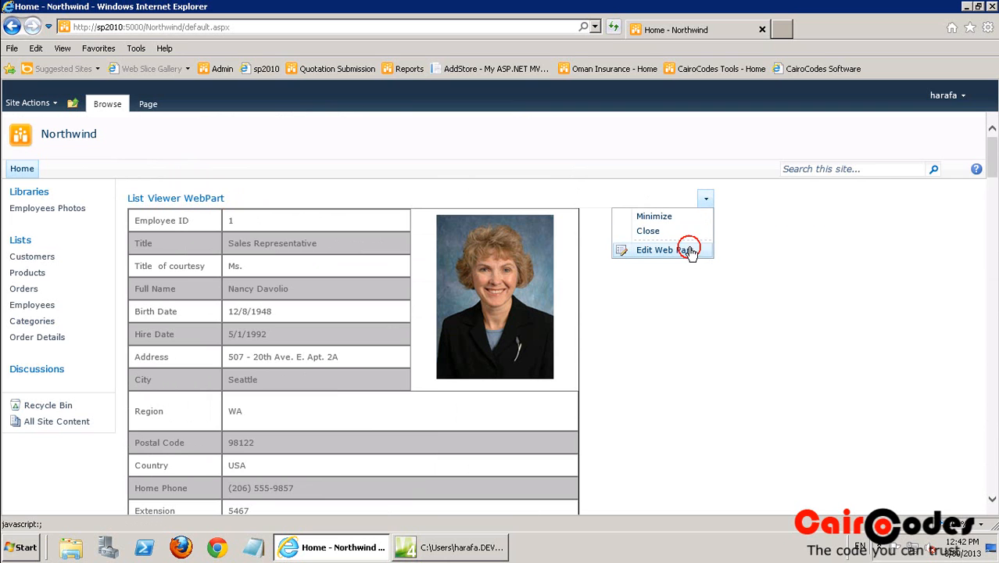
pyautogui.click(690, 252)
pyautogui.click(865, 300)
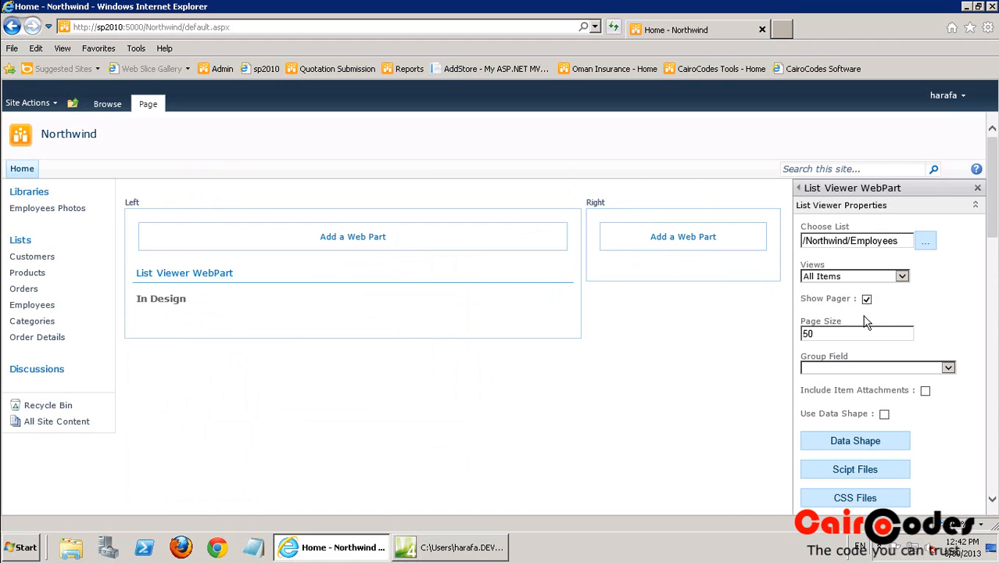
pyautogui.doubleClick(802, 333)
pyautogui.write('1')
pyautogui.scroll(-12, 735, 401)
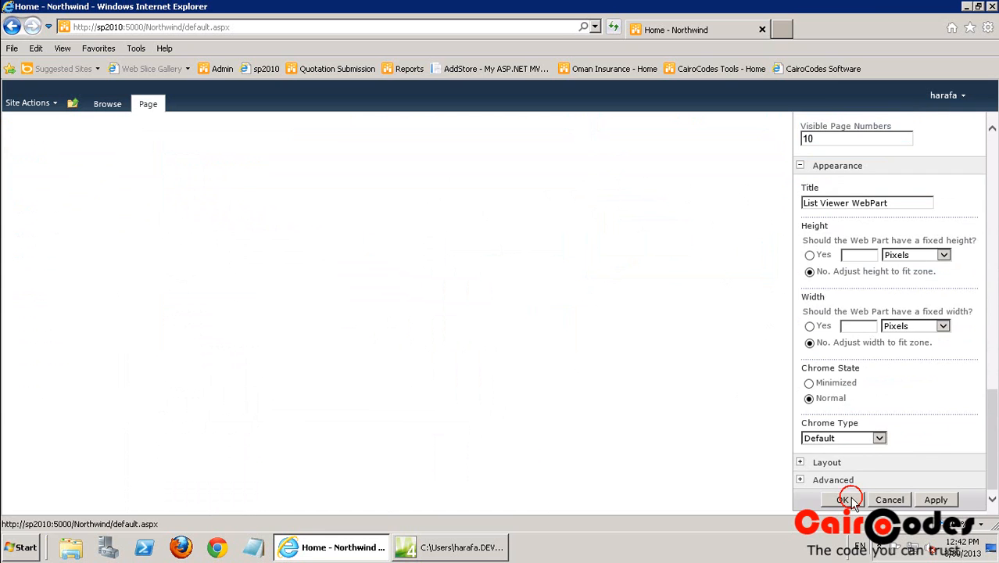
pyautogui.click(844, 499)
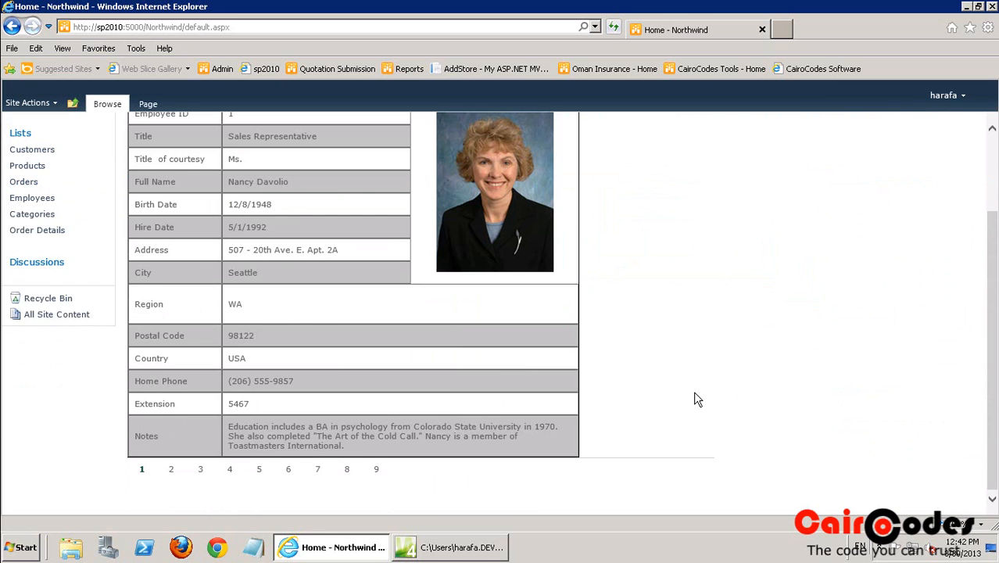
# - Page through the employee records from page 2 to page 6 with the pager
pyautogui.moveTo(988, 334); pyautogui.dragTo(992, 358)
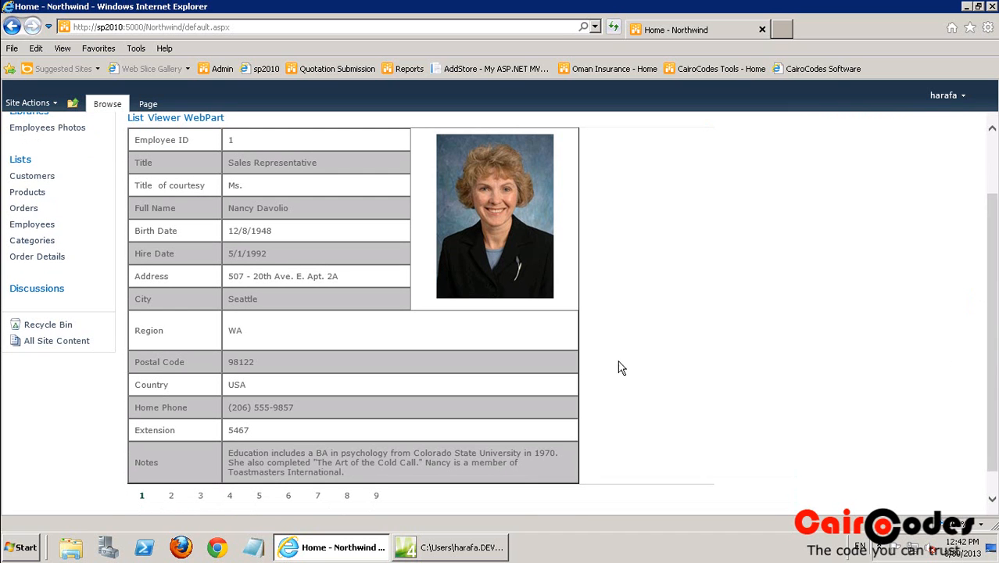
pyautogui.click(170, 495)
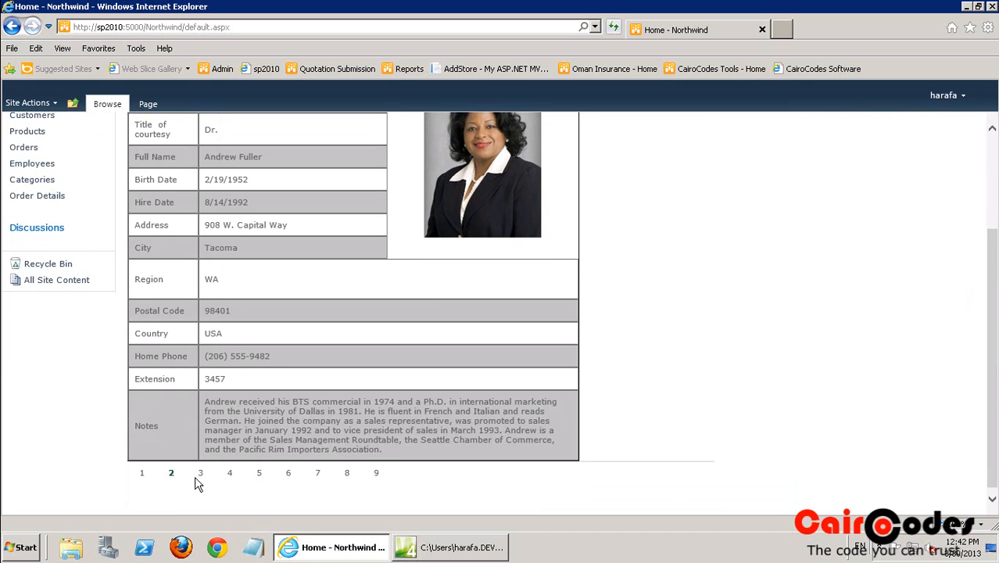
pyautogui.click(201, 470)
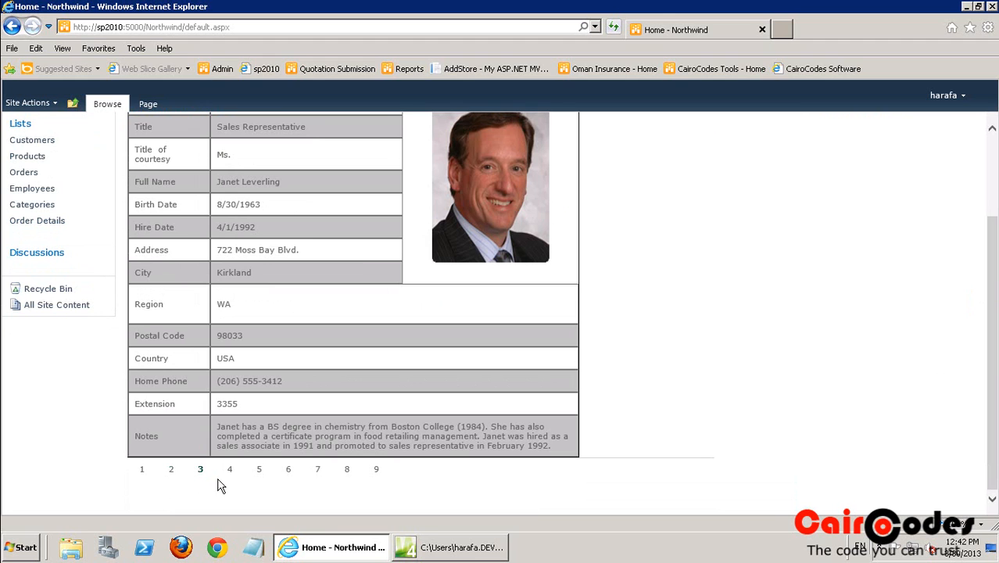
pyautogui.click(228, 472)
pyautogui.click(257, 473)
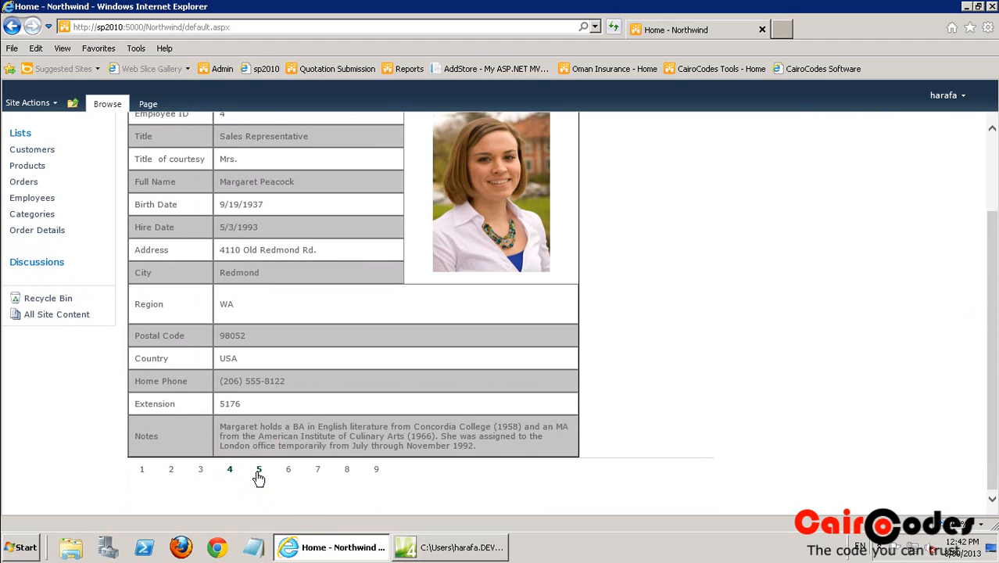
pyautogui.click(288, 507)
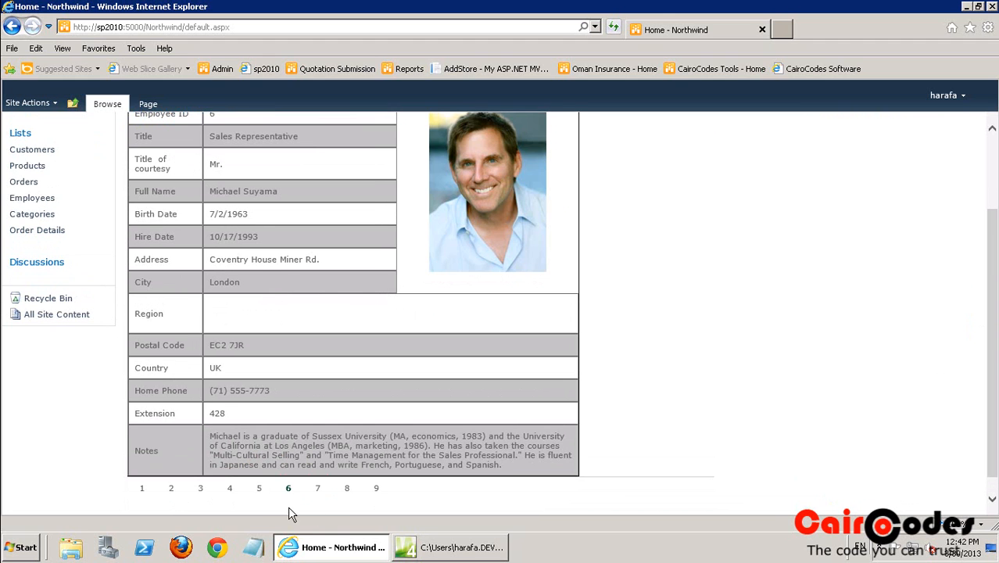
pyautogui.scroll(1, 334, 500)
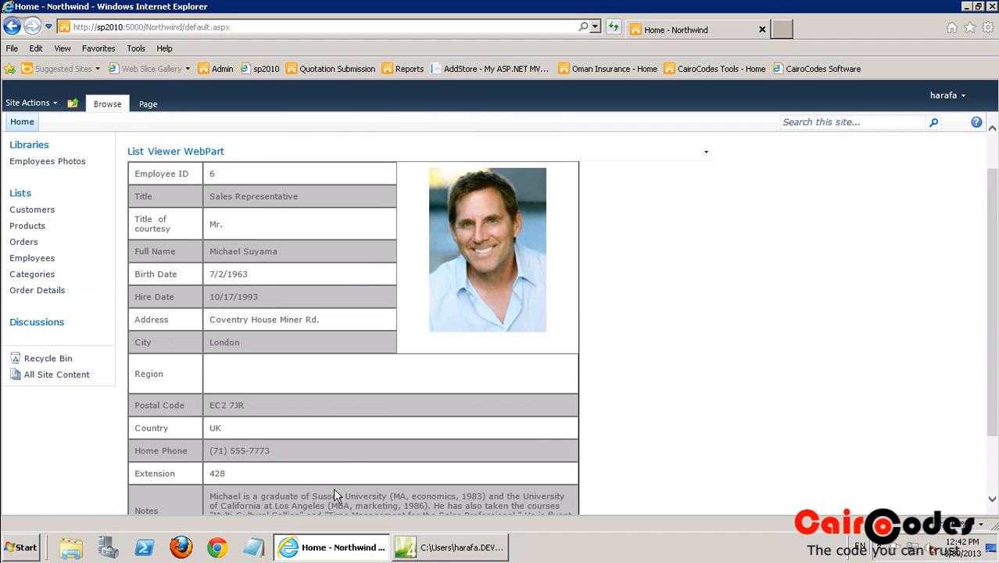
pyautogui.rightClick(403, 9)
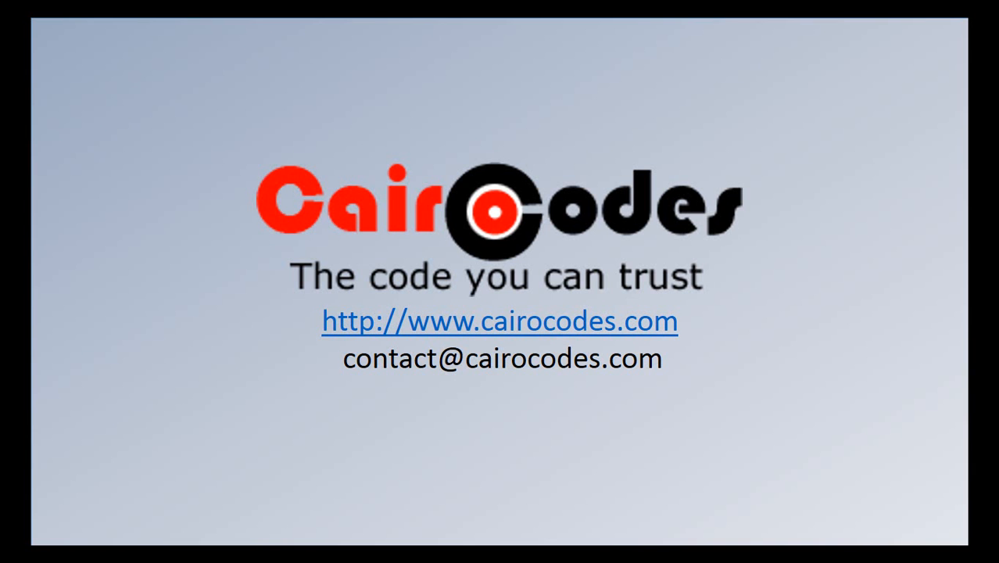